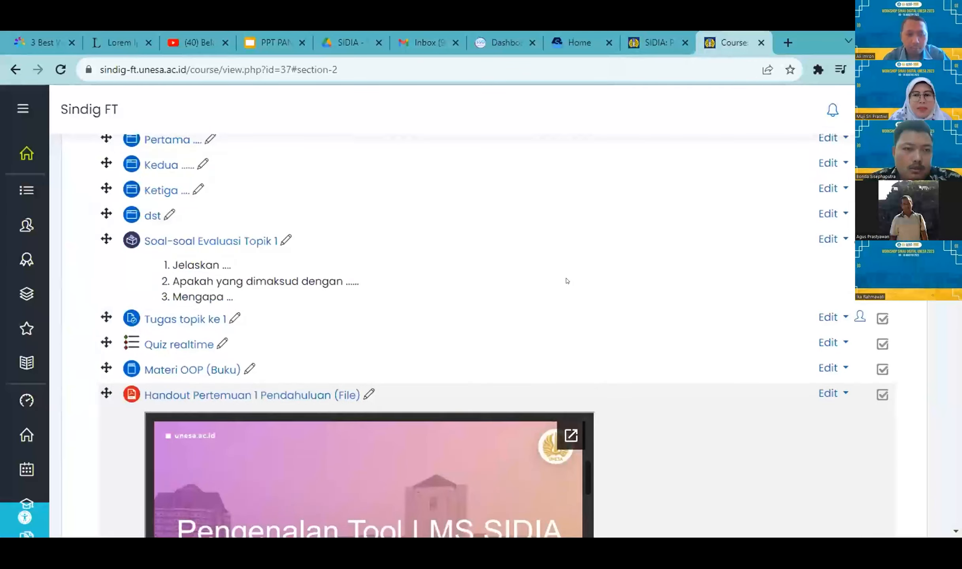
# Step: Examine the Topik 1 resources on the course page, from the handout file and Materi folder to the Video Tutorial Dasar OOP
pyautogui.scroll(-7, 520, 238)
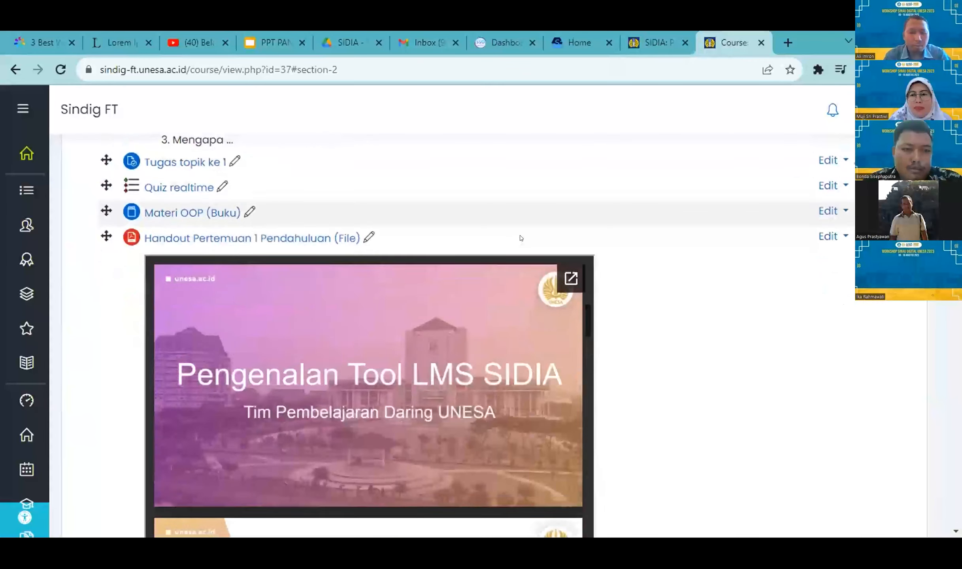
pyautogui.scroll(6, 646, 295)
pyautogui.scroll(-3, 644, 295)
pyautogui.scroll(3, 644, 295)
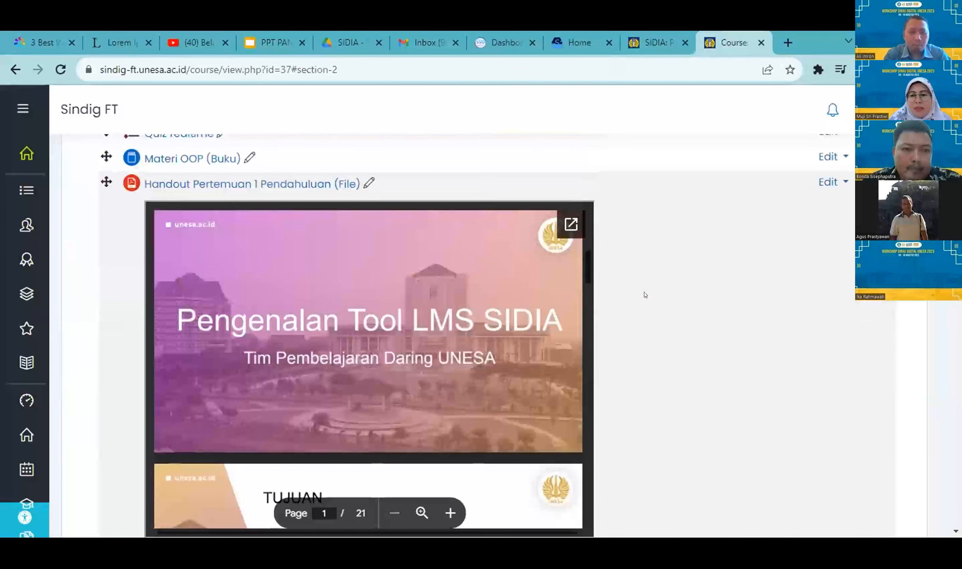
pyautogui.scroll(3, 645, 295)
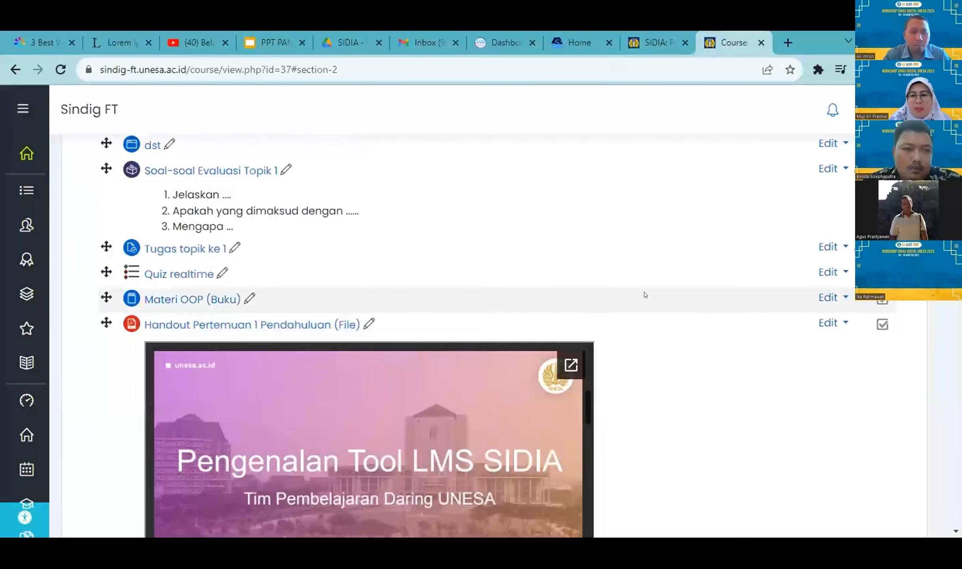
pyautogui.scroll(-2, 645, 295)
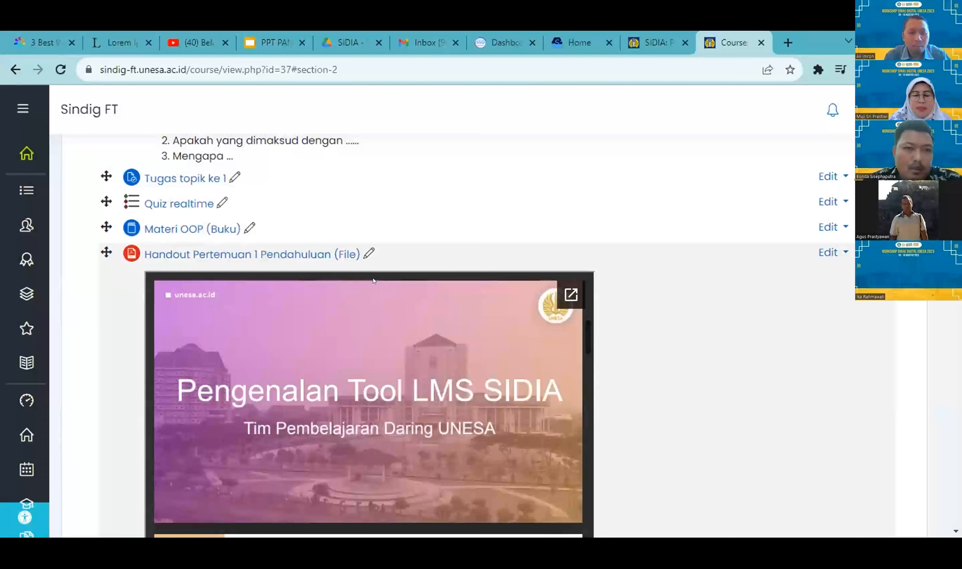
pyautogui.scroll(-3, 523, 373)
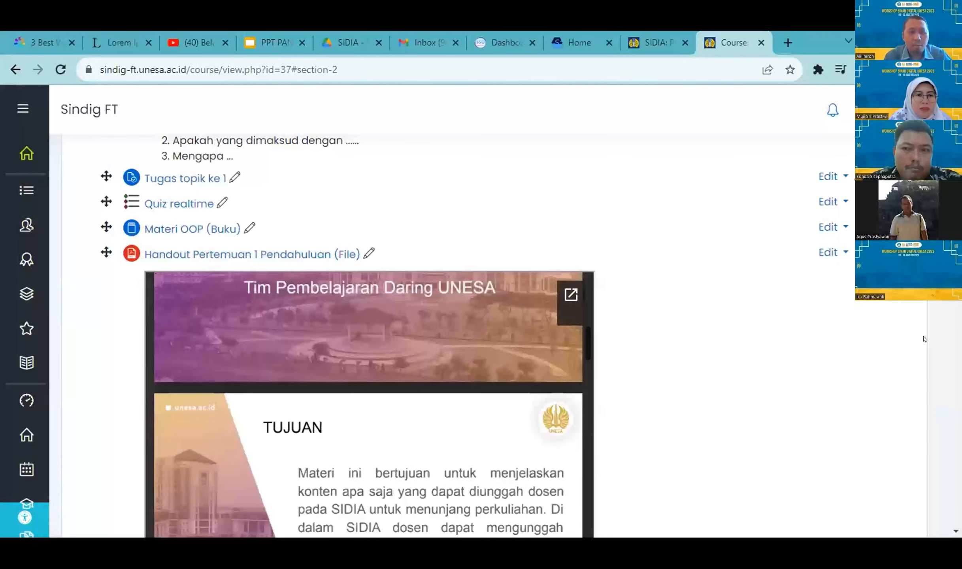
pyautogui.scroll(-3, 423, 142)
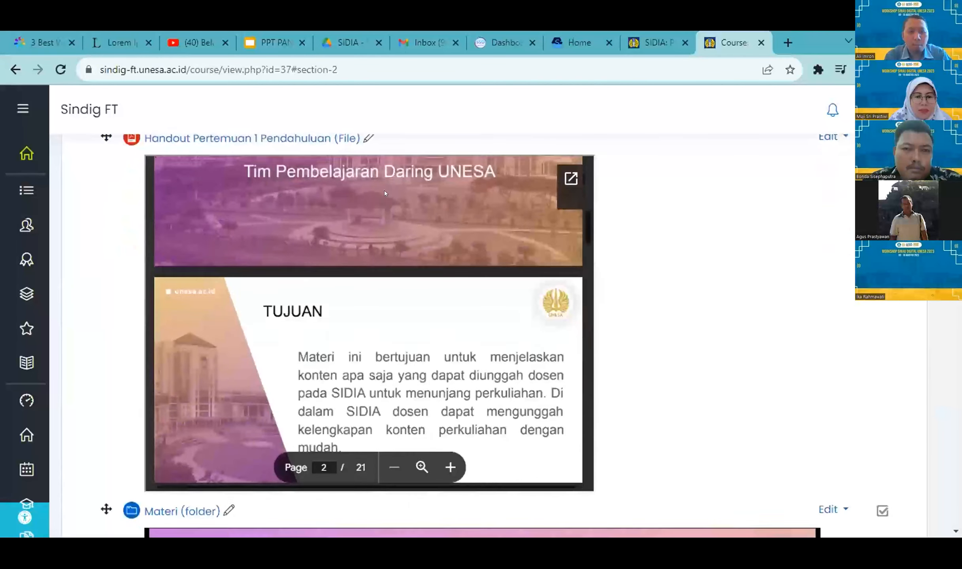
pyautogui.scroll(-3, 451, 240)
pyautogui.scroll(-6, 916, 351)
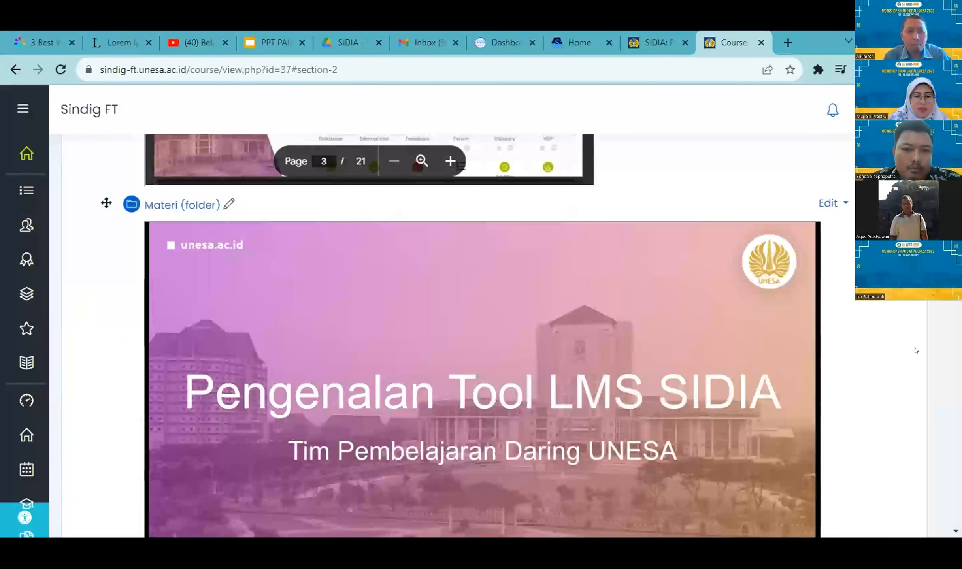
pyautogui.scroll(-7, 916, 351)
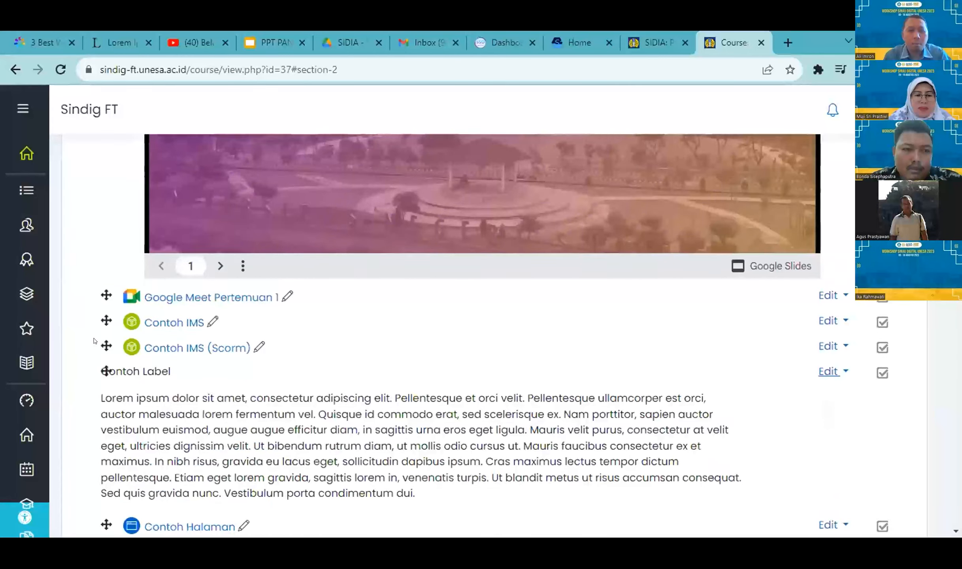
pyautogui.scroll(-9, 390, 318)
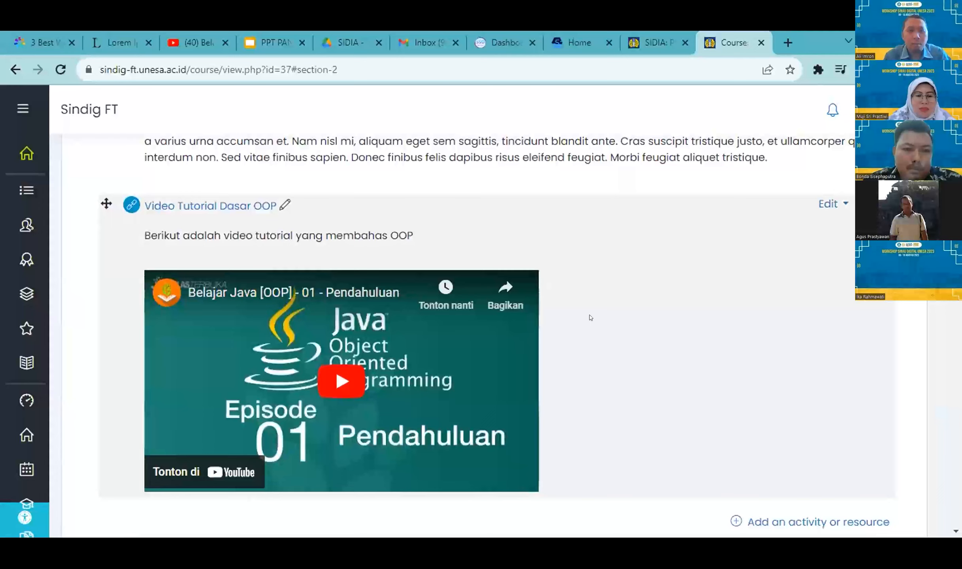
pyautogui.scroll(15, 677, 350)
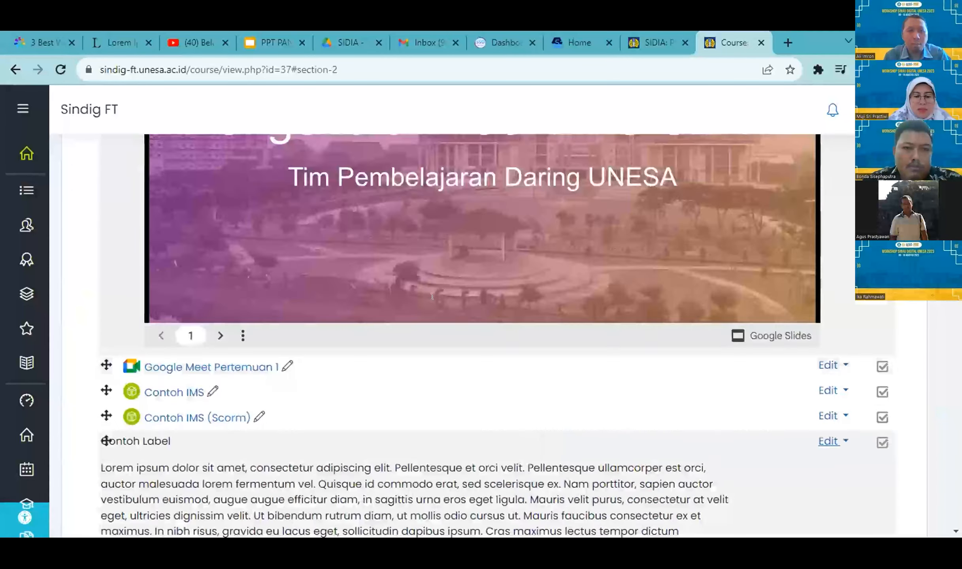
# Step: Review the embedded Topik 1 materials, the Topik 2 activity list and the Pendahuluan section of the course
pyautogui.scroll(8, 608, 269)
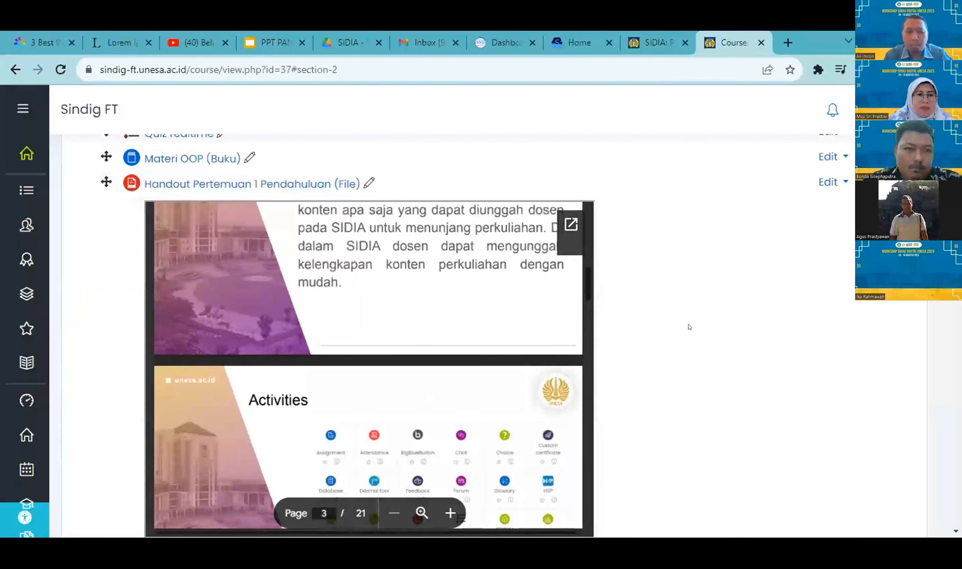
pyautogui.scroll(-10, 689, 327)
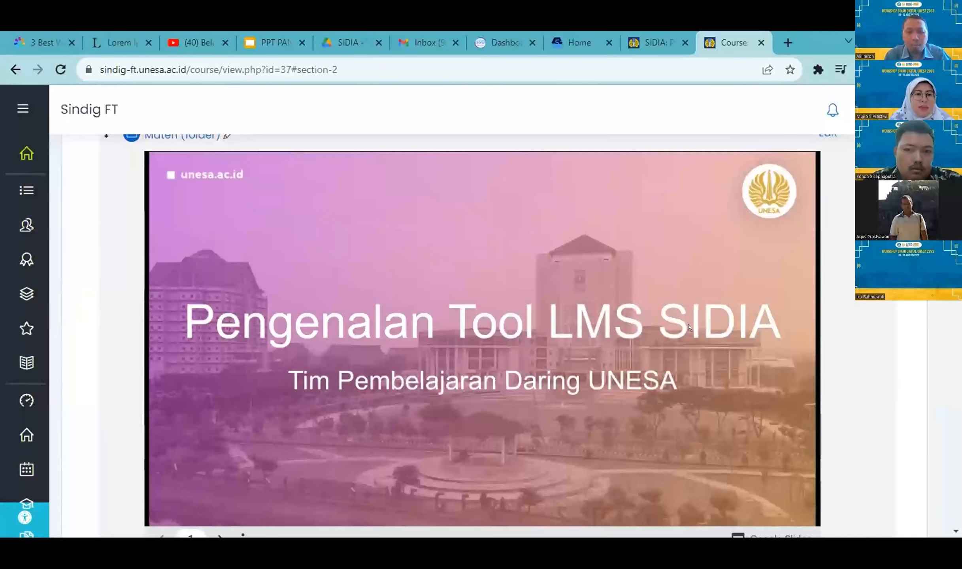
pyautogui.scroll(-2, 688, 324)
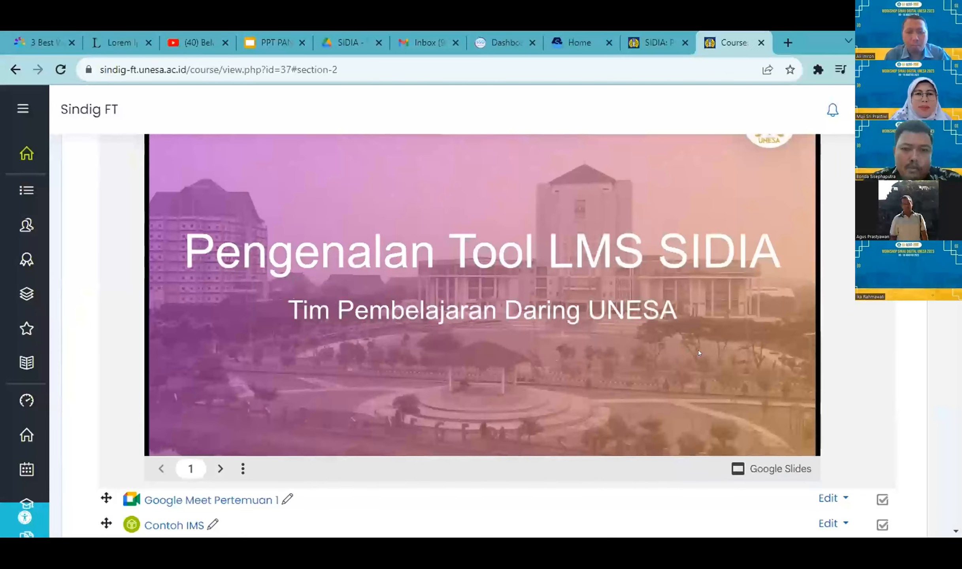
pyautogui.scroll(-1, 767, 336)
pyautogui.scroll(-8, 767, 340)
pyautogui.scroll(-12, 690, 318)
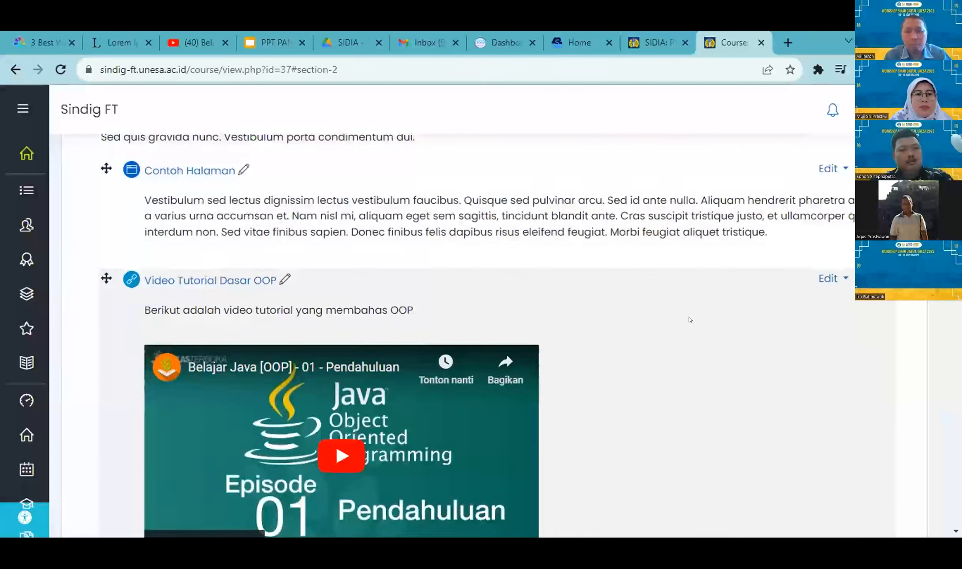
pyautogui.scroll(-7, 690, 319)
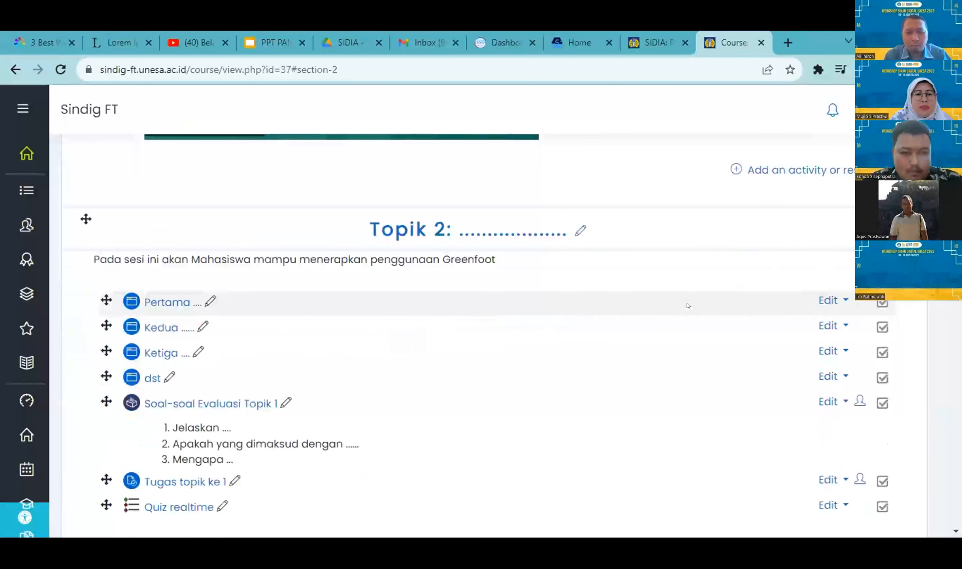
pyautogui.scroll(-2, 688, 306)
pyautogui.scroll(15, 748, 317)
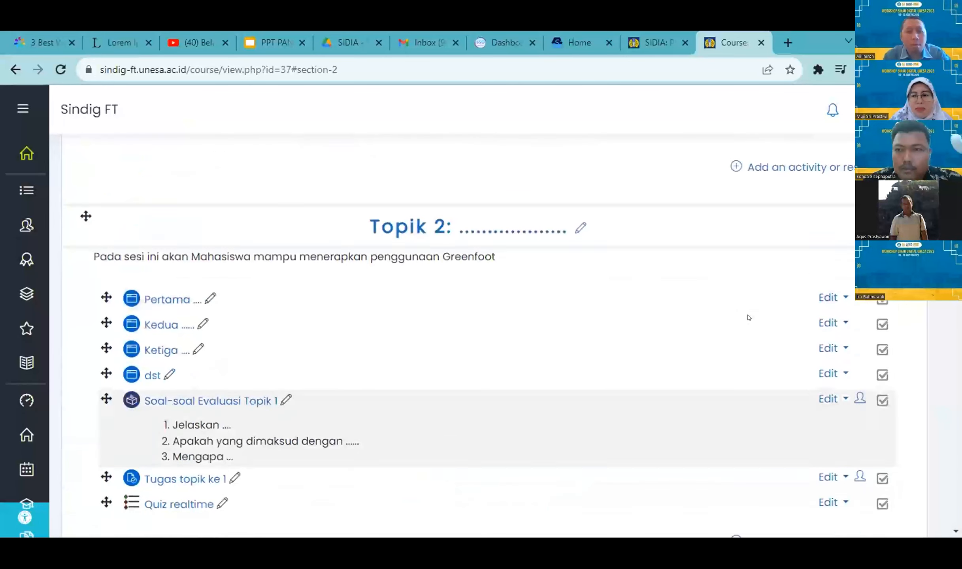
pyautogui.scroll(20, 748, 318)
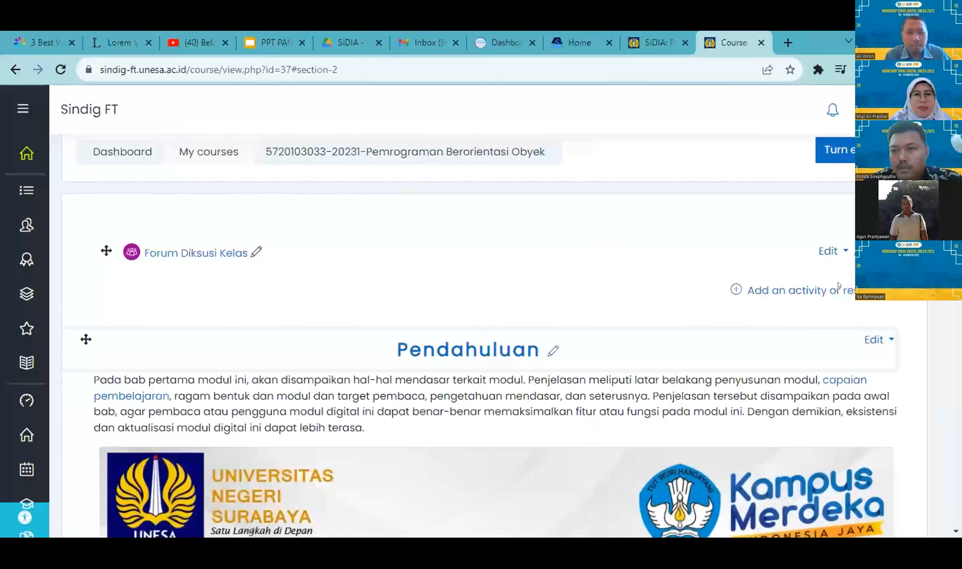
pyautogui.scroll(3, 781, 340)
# Step: Start adding a Book resource to the Topik 2 section
pyautogui.scroll(-15, 782, 340)
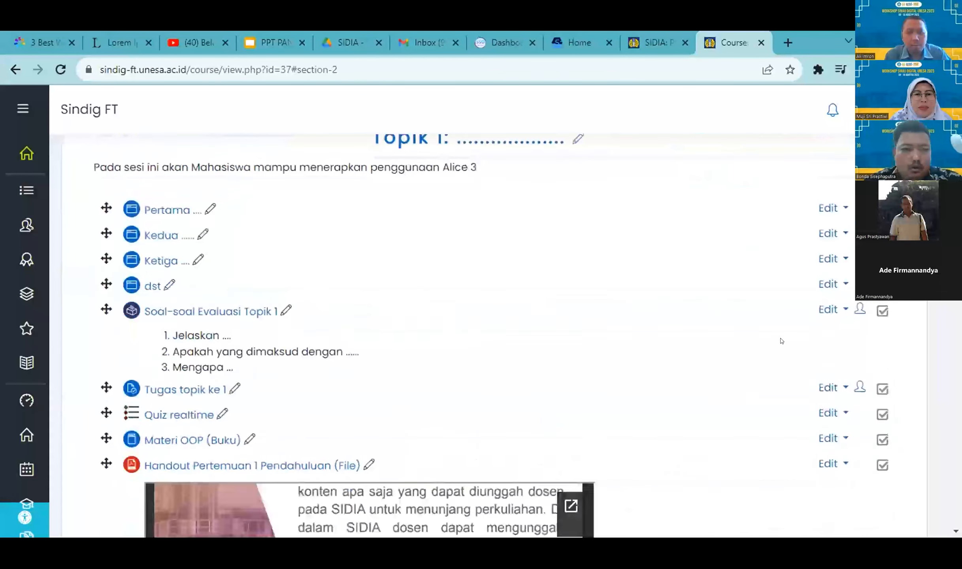
pyautogui.scroll(-15, 781, 341)
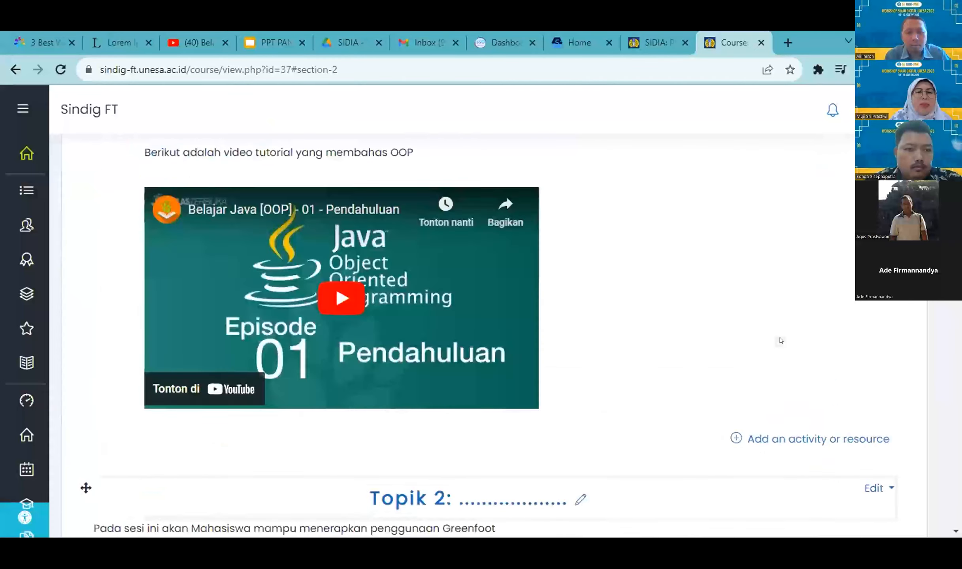
pyautogui.scroll(4, 751, 332)
pyautogui.scroll(-3, 734, 326)
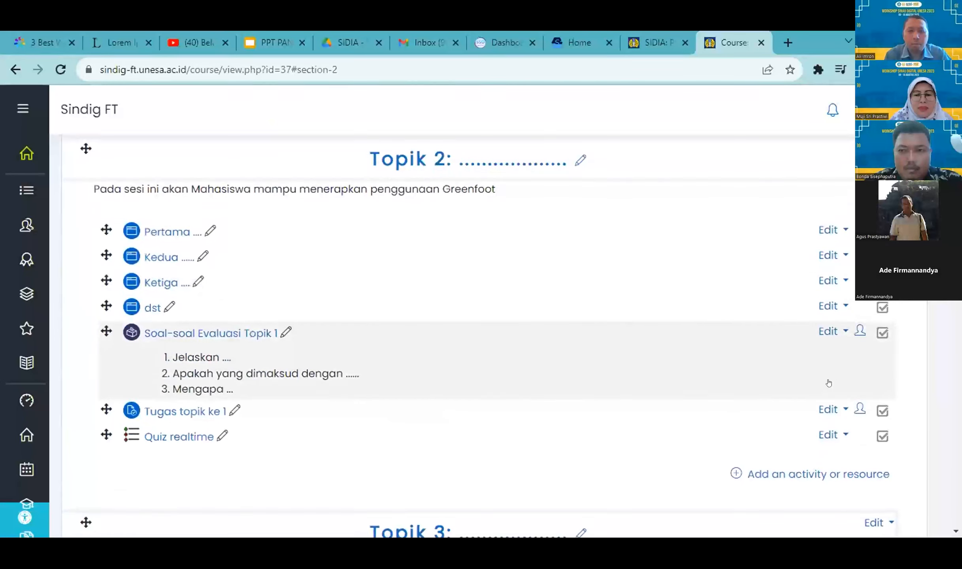
pyautogui.scroll(-2, 827, 382)
pyautogui.click(759, 399)
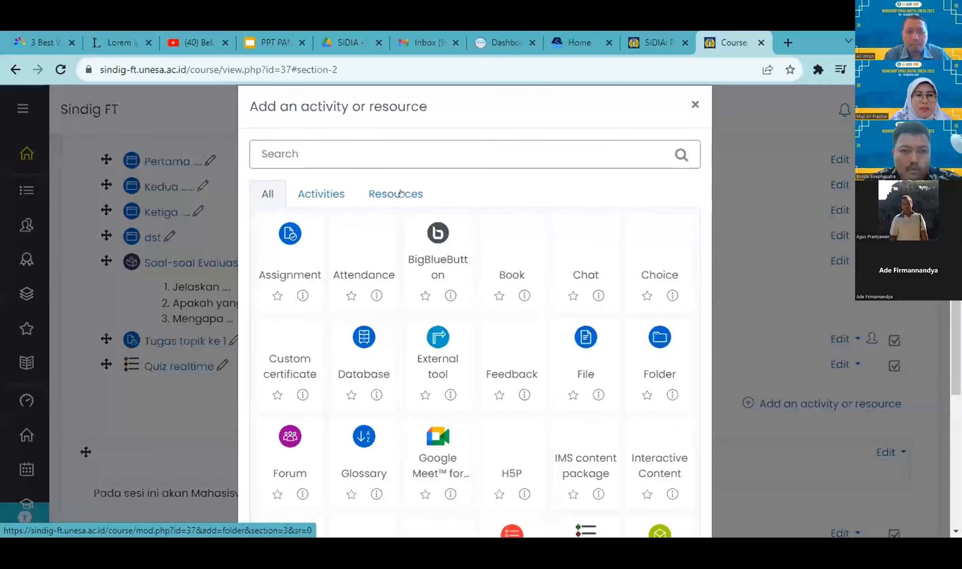
pyautogui.click(376, 192)
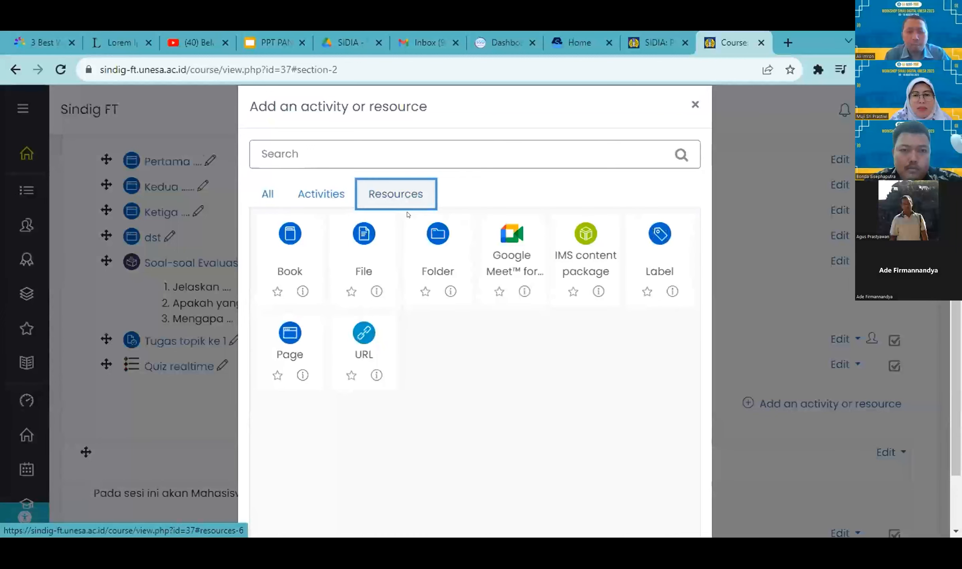
pyautogui.click(286, 238)
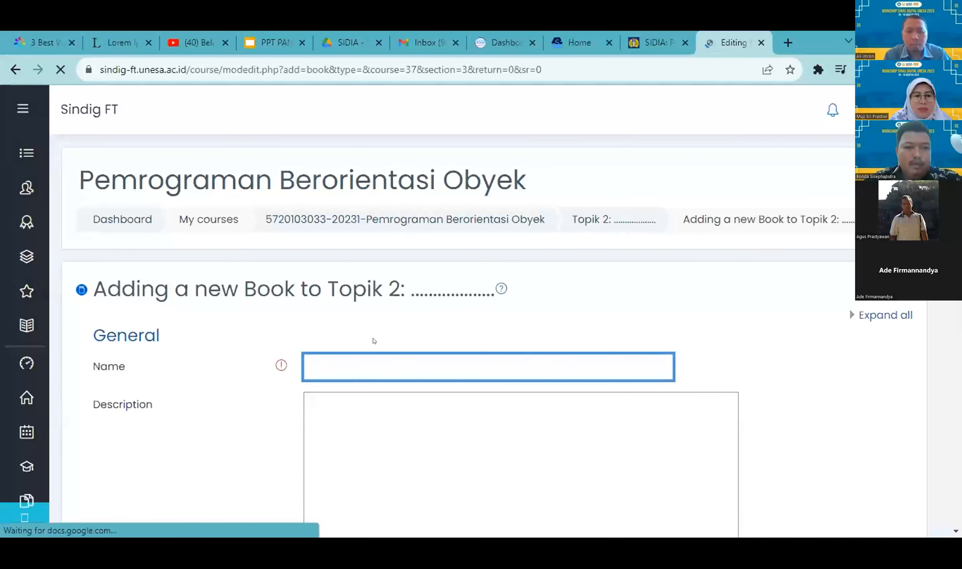
# Step: Name the new book "Buku OOP"
pyautogui.write('B')
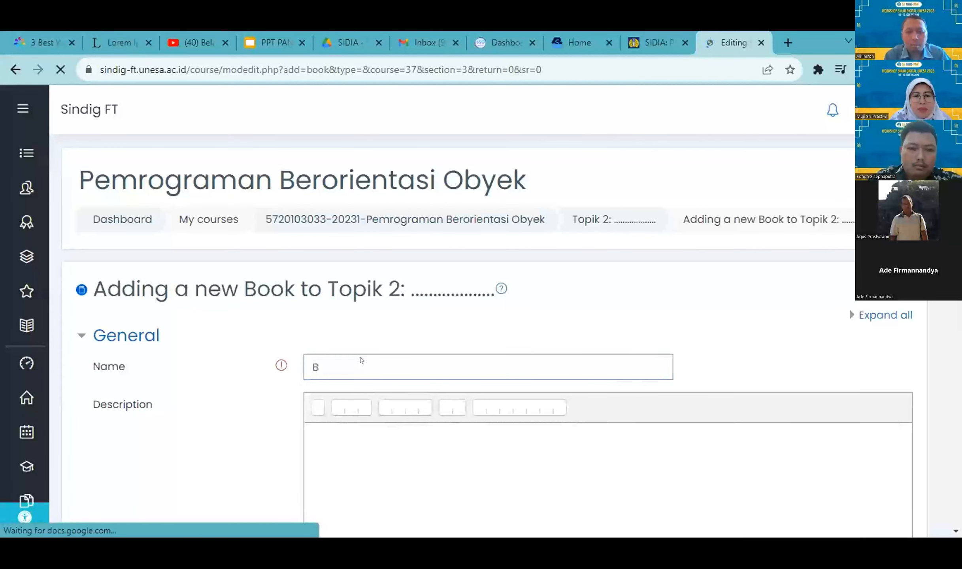
pyautogui.click(310, 369)
pyautogui.write('uku OOP')
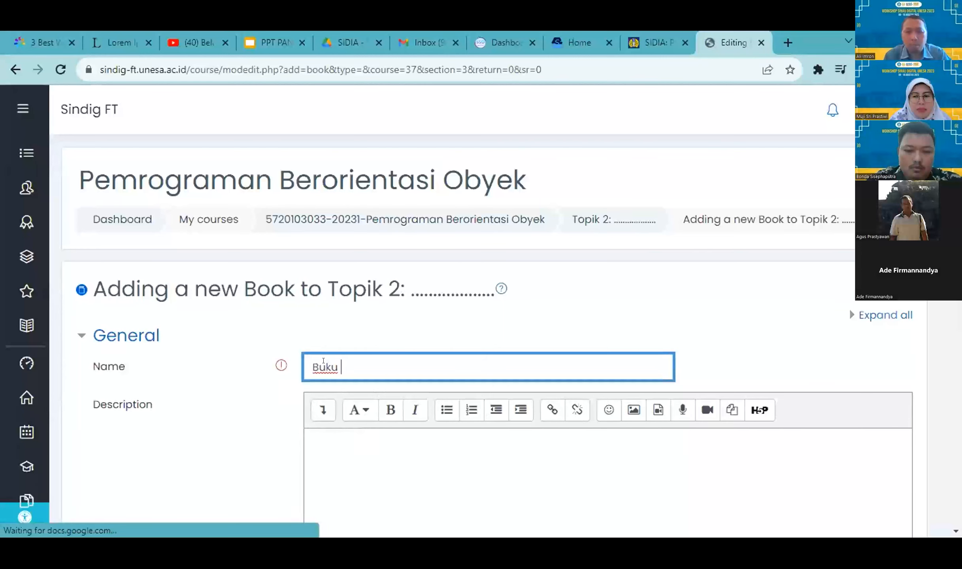
pyautogui.scroll(-7, 316, 337)
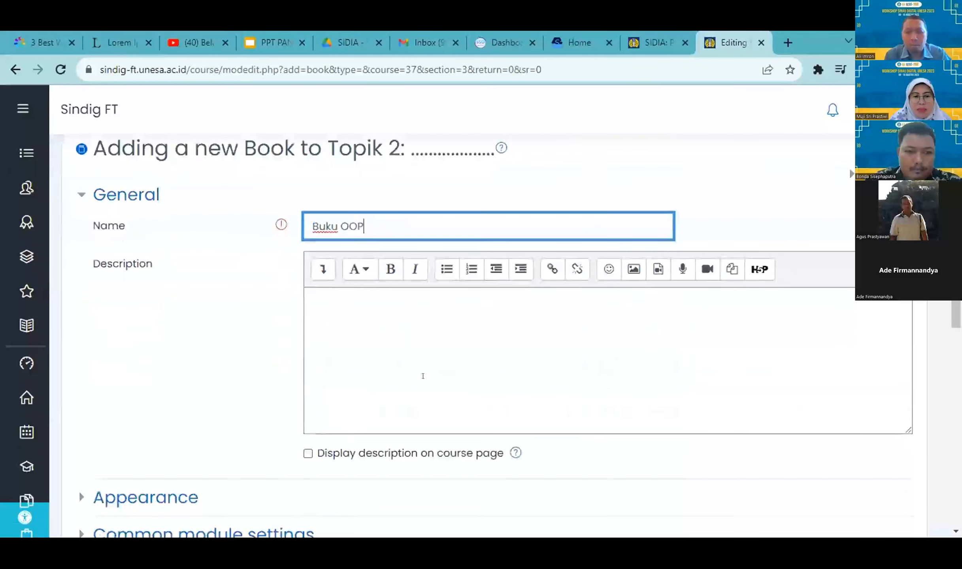
pyautogui.scroll(1, 308, 308)
pyautogui.scroll(2, 308, 308)
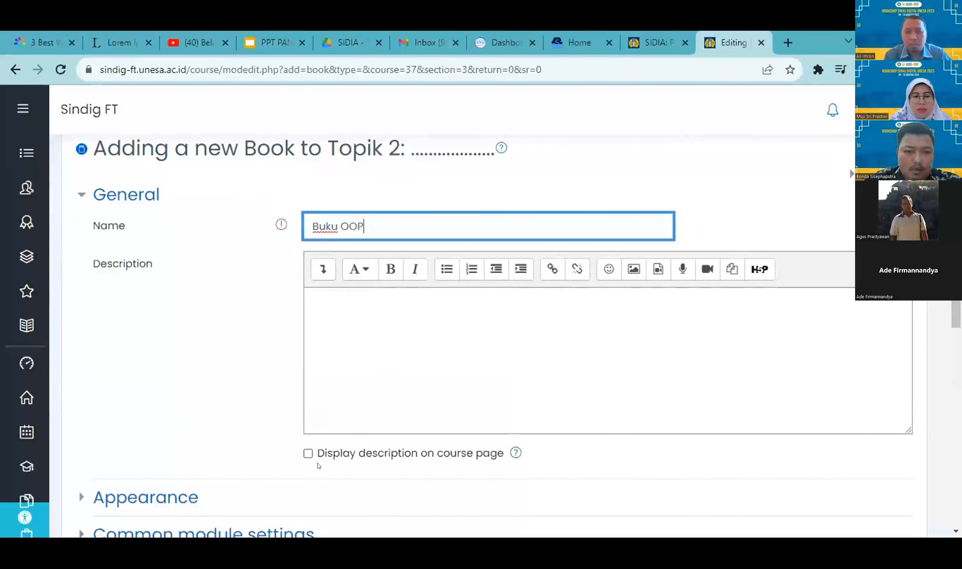
# Step: Enter "penjelasan....." as the book's description and enable displaying the description on the course page
pyautogui.click(331, 297)
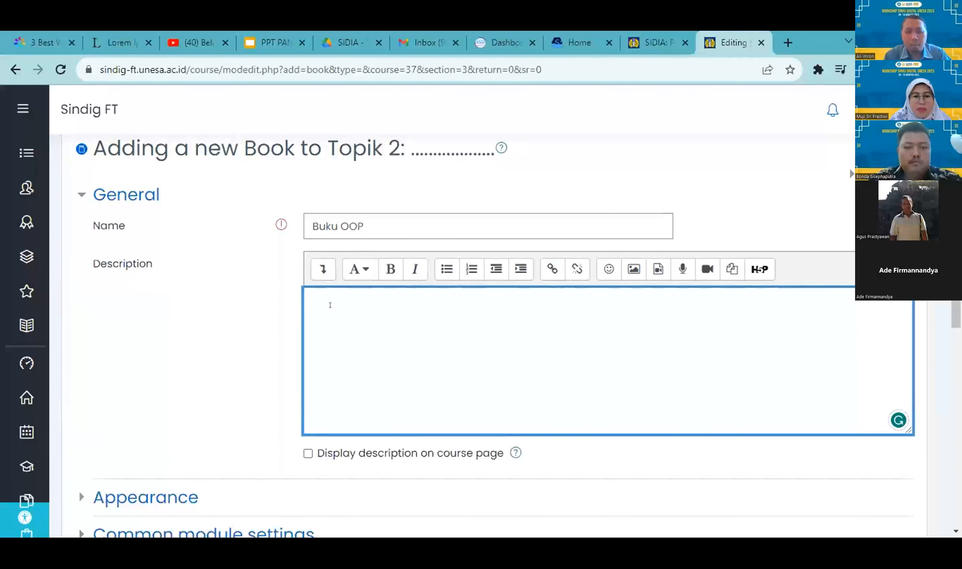
pyautogui.write('penjel')
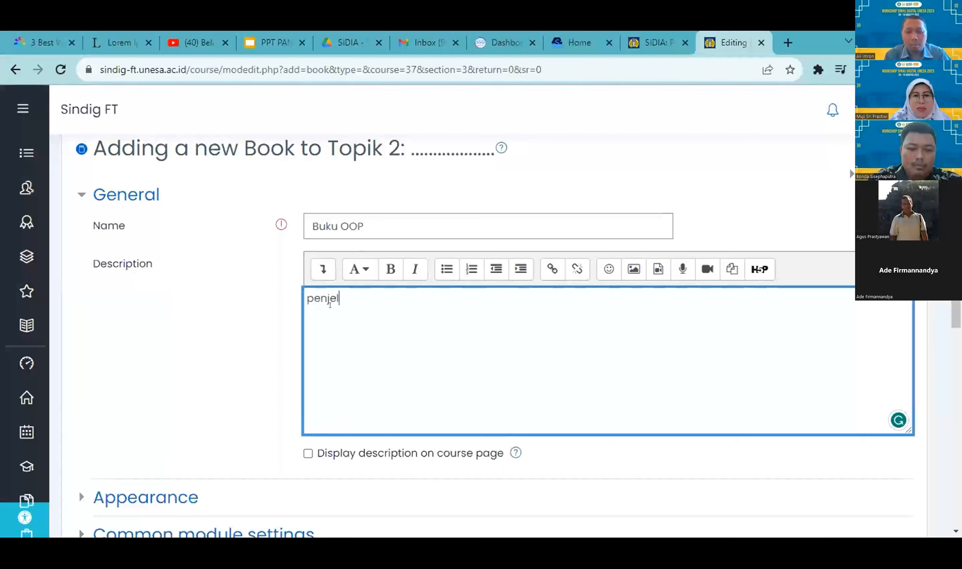
pyautogui.write('asan.....')
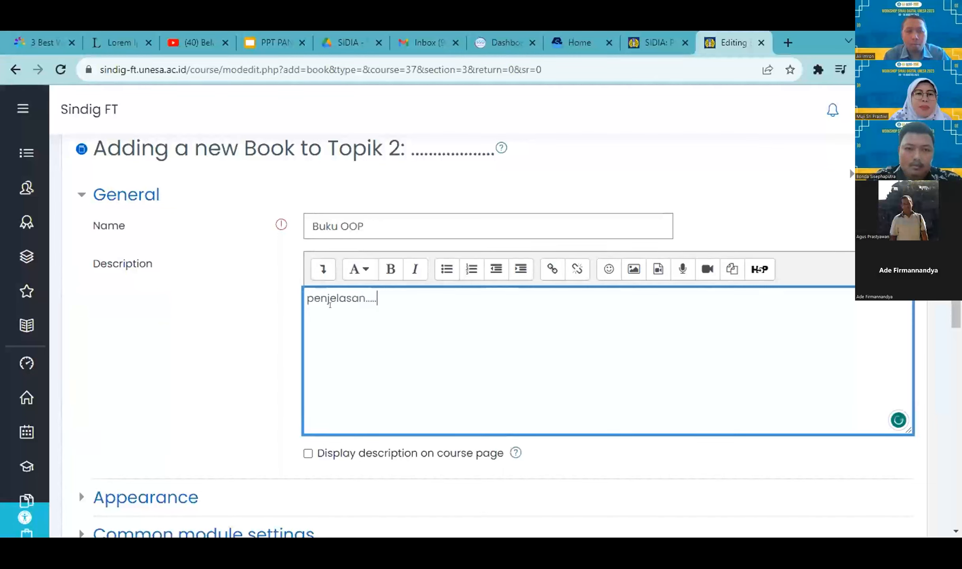
pyautogui.click(286, 441)
pyautogui.click(308, 454)
pyautogui.scroll(-6, 216, 294)
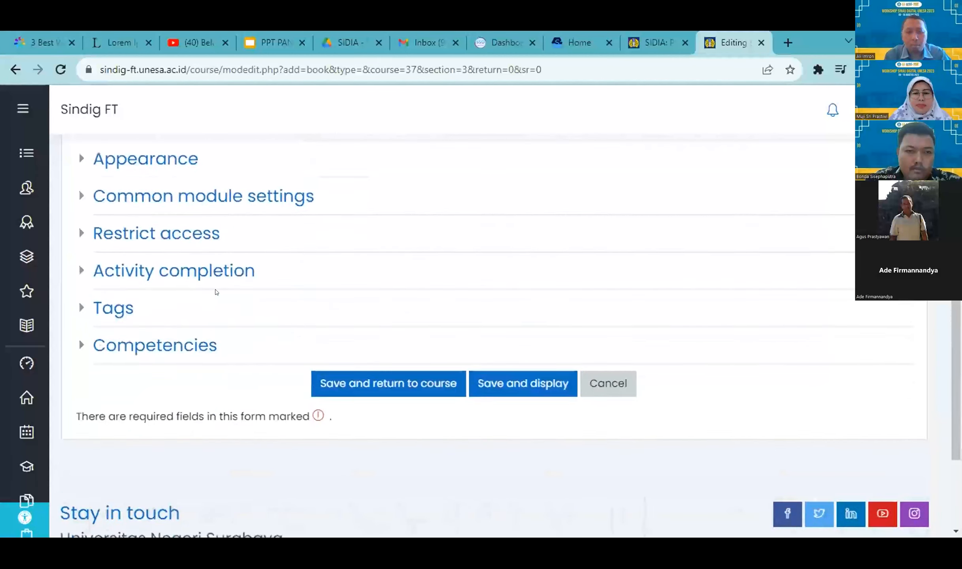
# Step: Save and display the book, and title its first chapter "Bab 1 Pendahuluan"
pyautogui.click(492, 370)
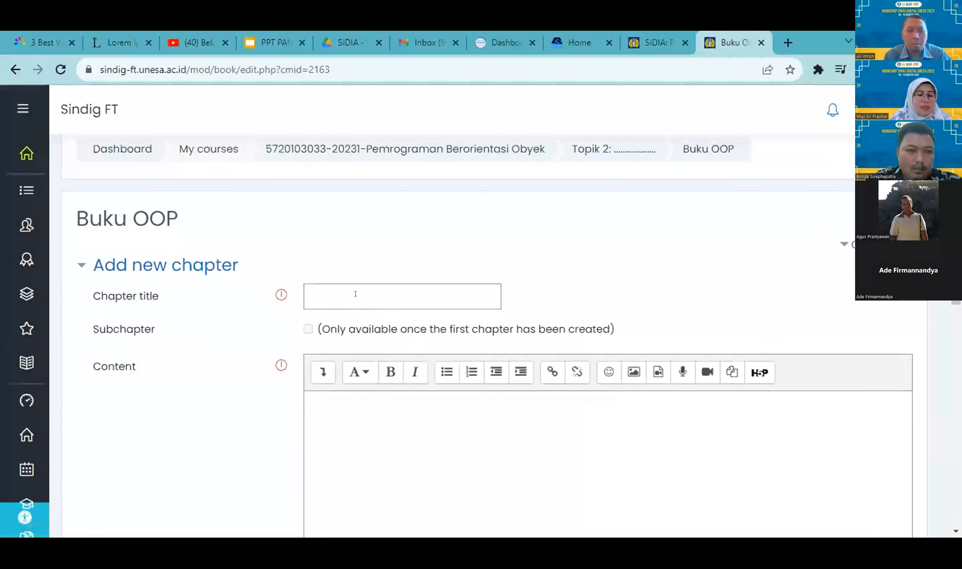
pyautogui.click(354, 286)
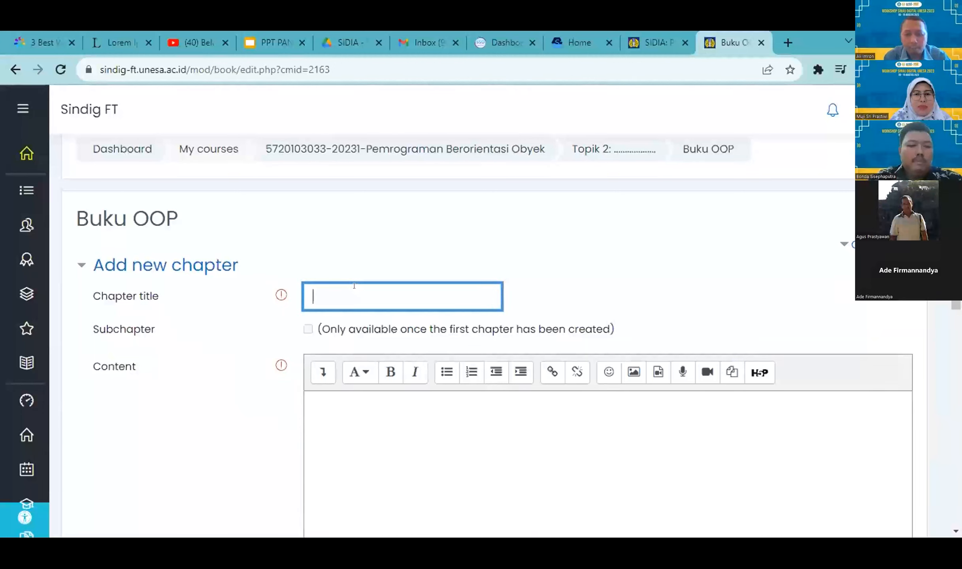
pyautogui.write('Bab ')
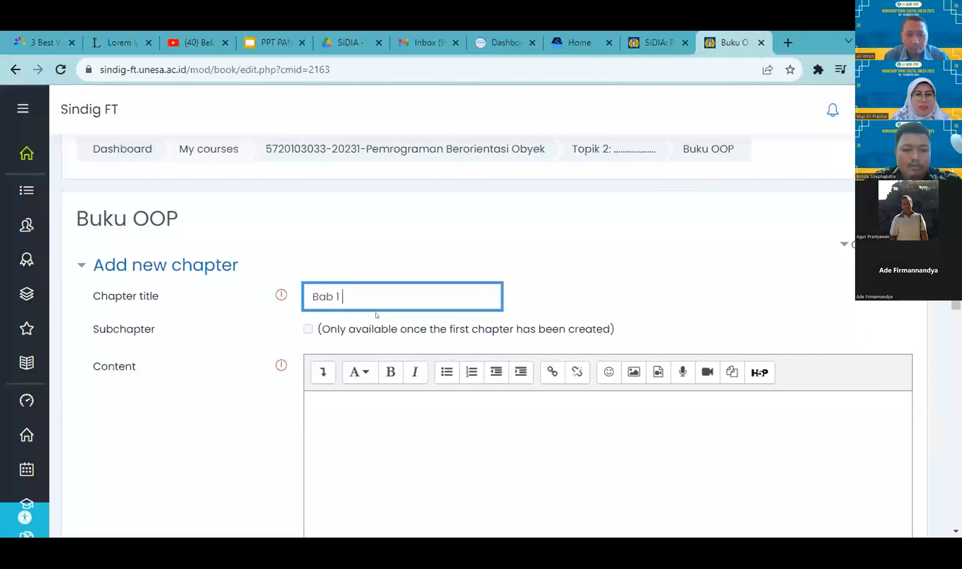
pyautogui.write('1 Pendahuluan')
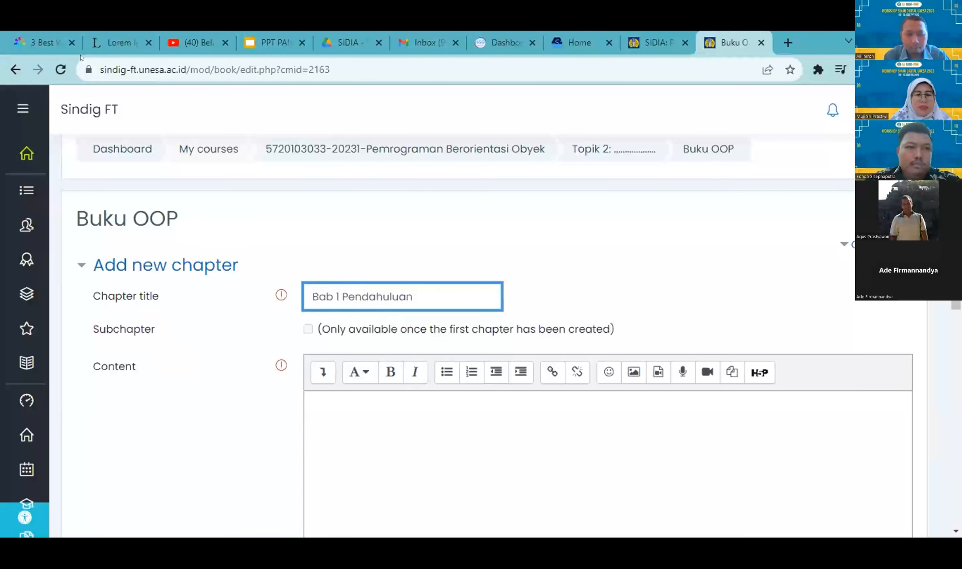
# Step: Fill the Bab 1 Pendahuluan chapter's content with Lorem Ipsum sample text, add the tag "pendahuluan" and save the chapter
pyautogui.click(118, 42)
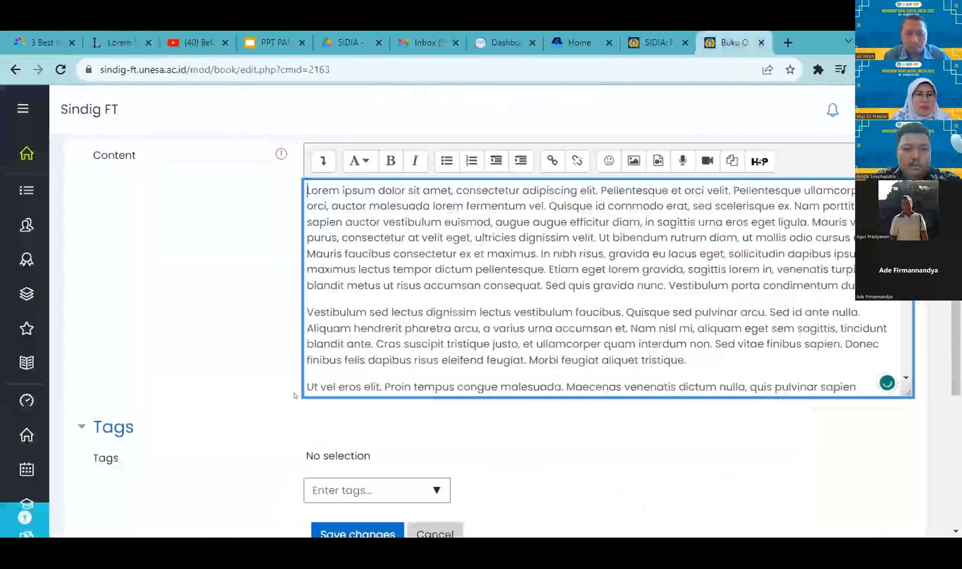
pyautogui.scroll(-2, 294, 396)
pyautogui.click(388, 419)
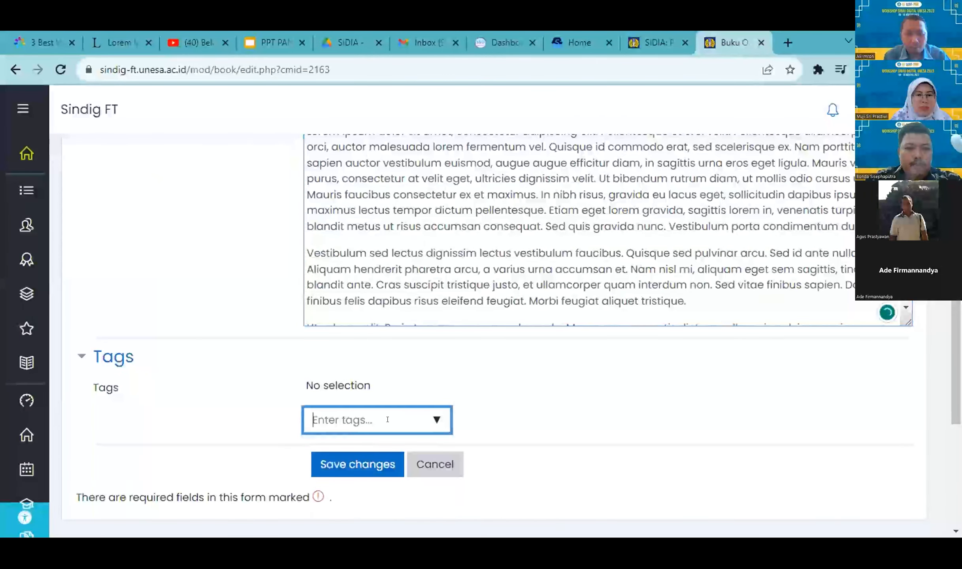
pyautogui.write('pendahuluan')
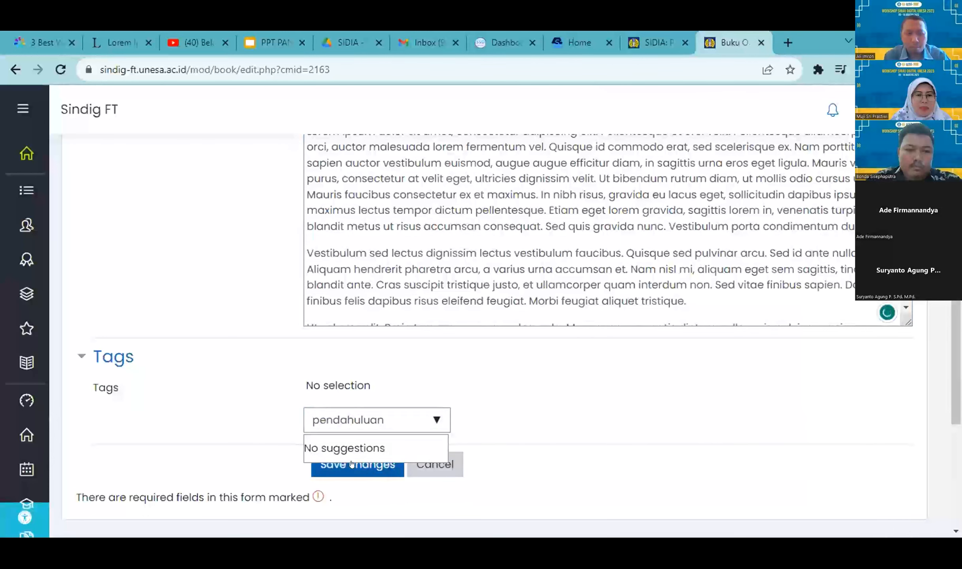
pyautogui.click(647, 374)
pyautogui.click(358, 475)
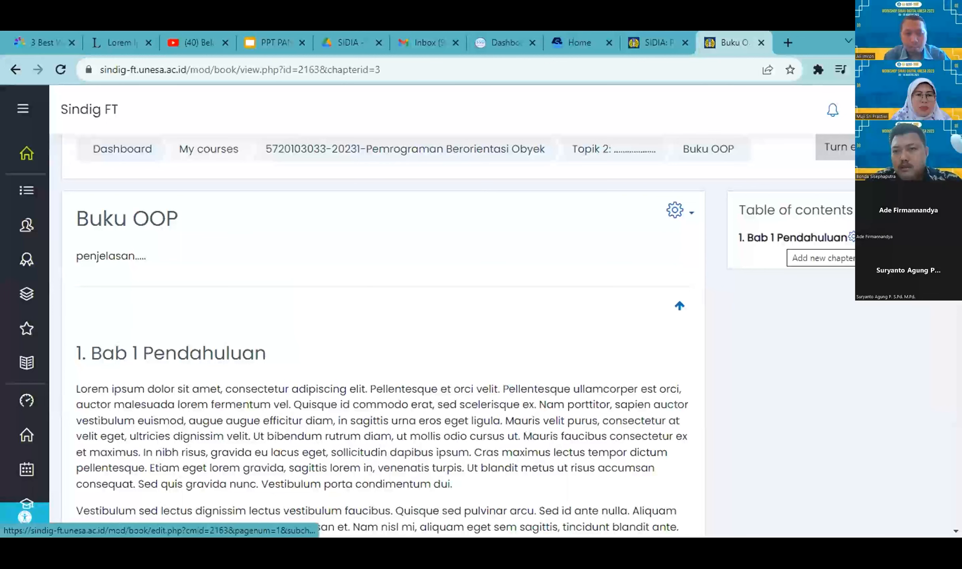
# Step: Add a new chapter after Bab 1 Pendahuluan and title it "Bab 2 Kelas"
pyautogui.click(859, 237)
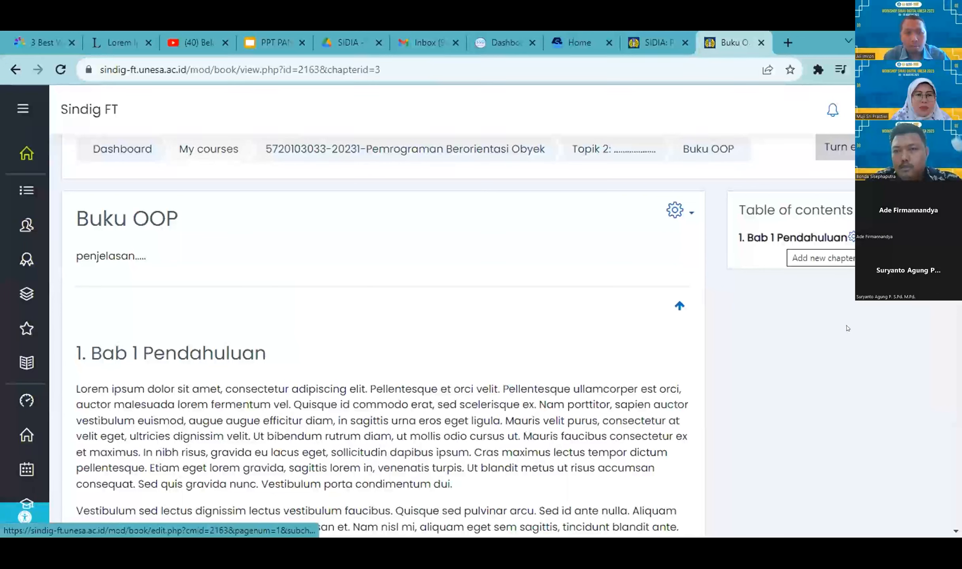
pyautogui.click(275, 352)
pyautogui.write('Bab 2')
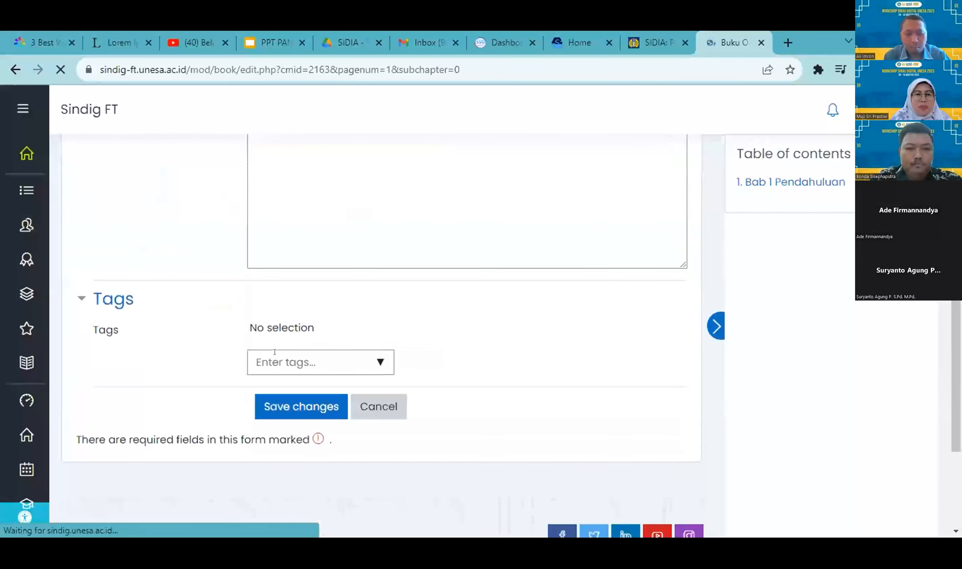
pyautogui.click(300, 310)
pyautogui.write('Kelas')
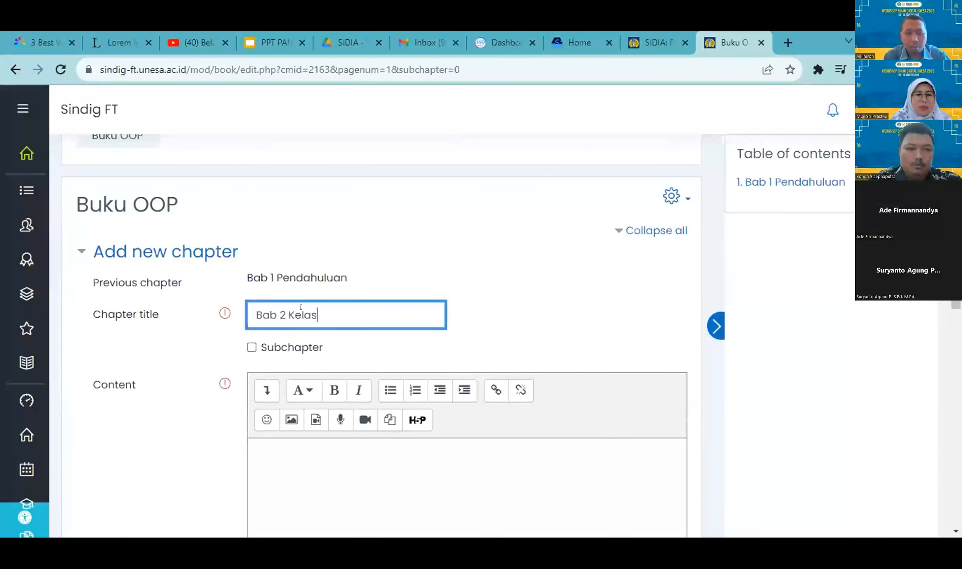
# Step: Paste the Lorem Ipsum sample text as the content of the Bab 2 Kelas chapter
pyautogui.scroll(-2, 341, 338)
pyautogui.click(311, 384)
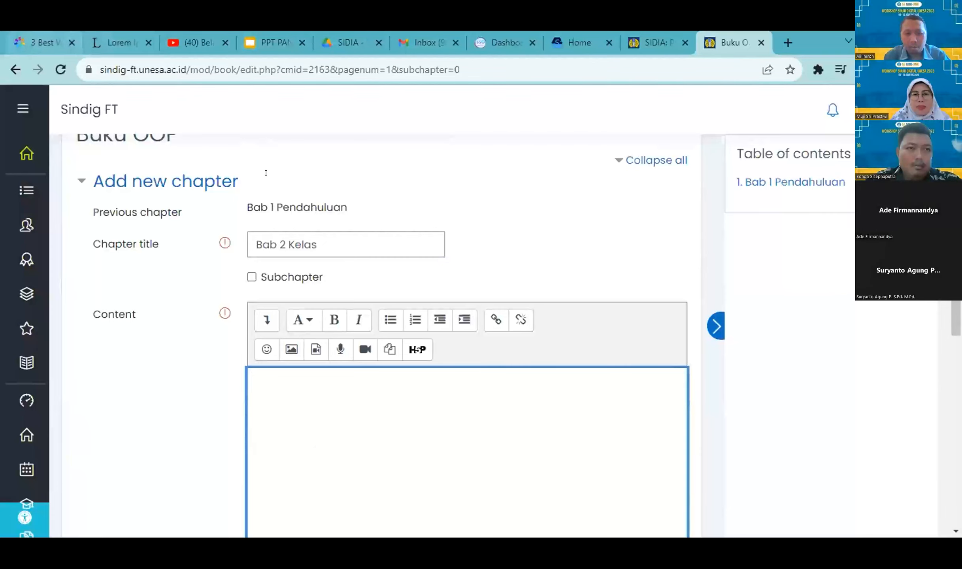
pyautogui.click(118, 43)
pyautogui.click(731, 43)
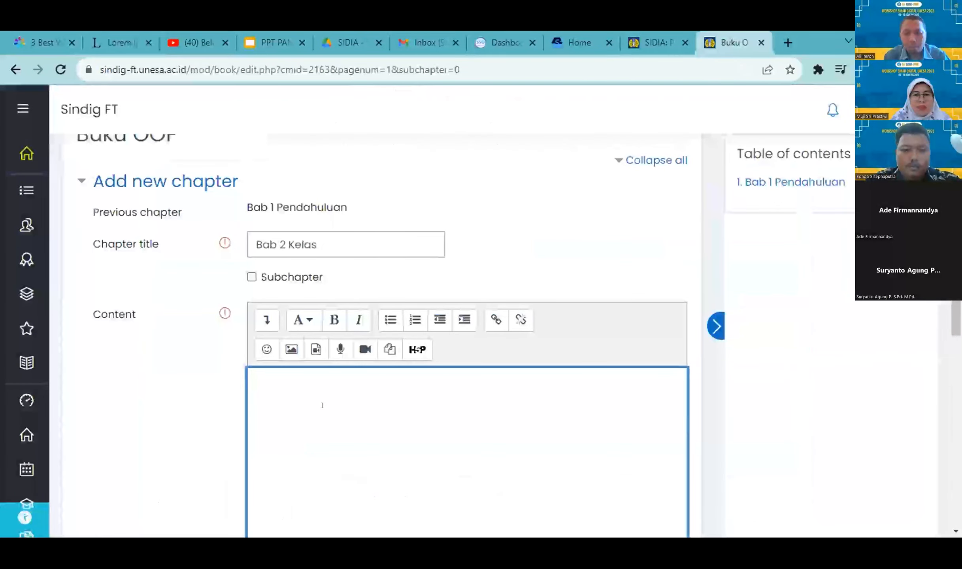
pyautogui.hotkey('ctrl', 'v')
# Step: Add the tag "kelas" to the Bab 2 Kelas chapter and save it
pyautogui.scroll(-8, 160, 389)
pyautogui.click(297, 328)
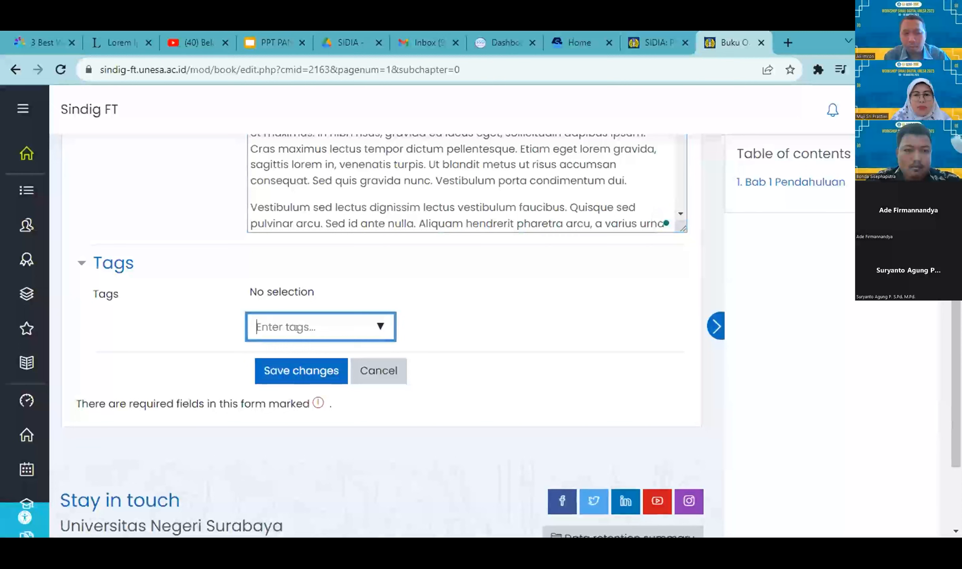
pyautogui.write('kelas')
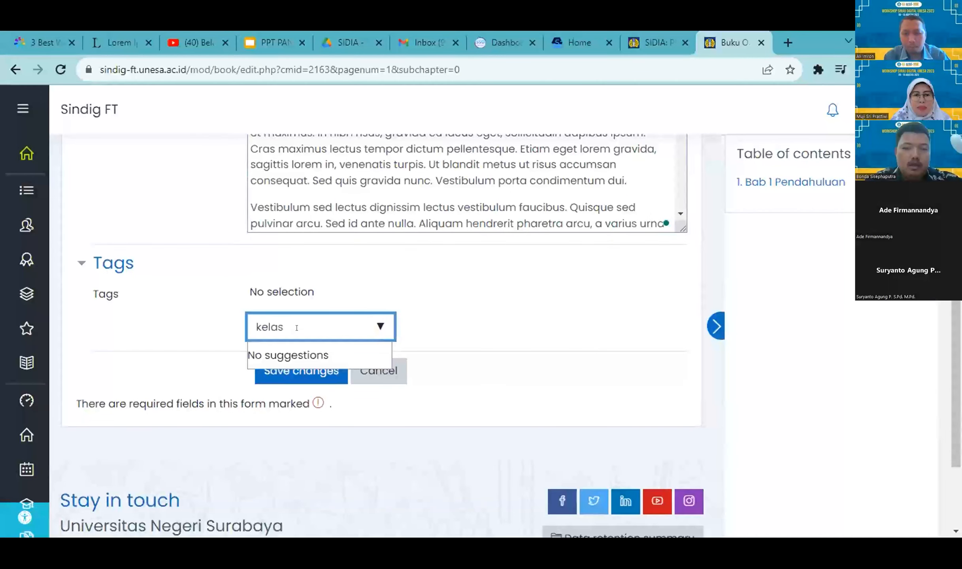
pyautogui.click(432, 351)
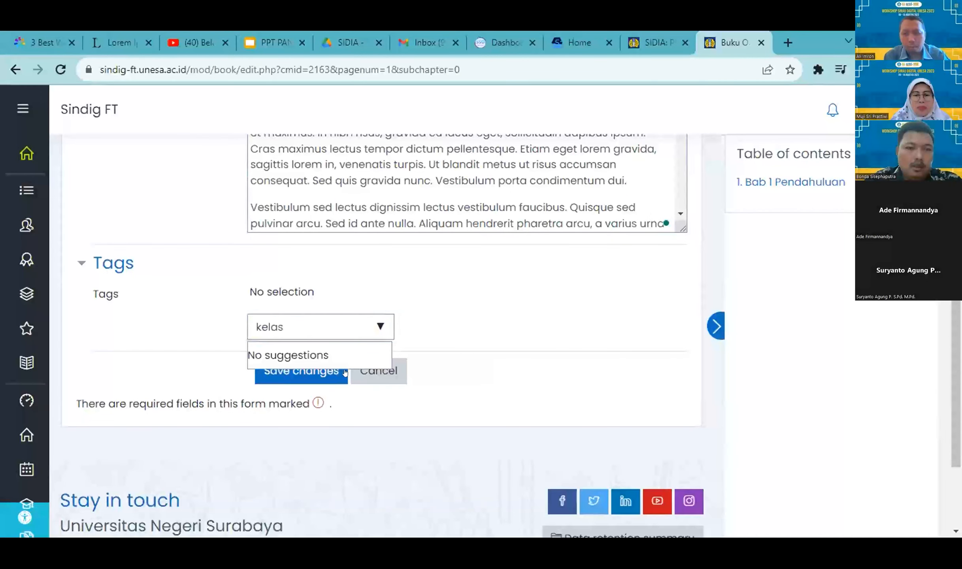
pyautogui.click(301, 377)
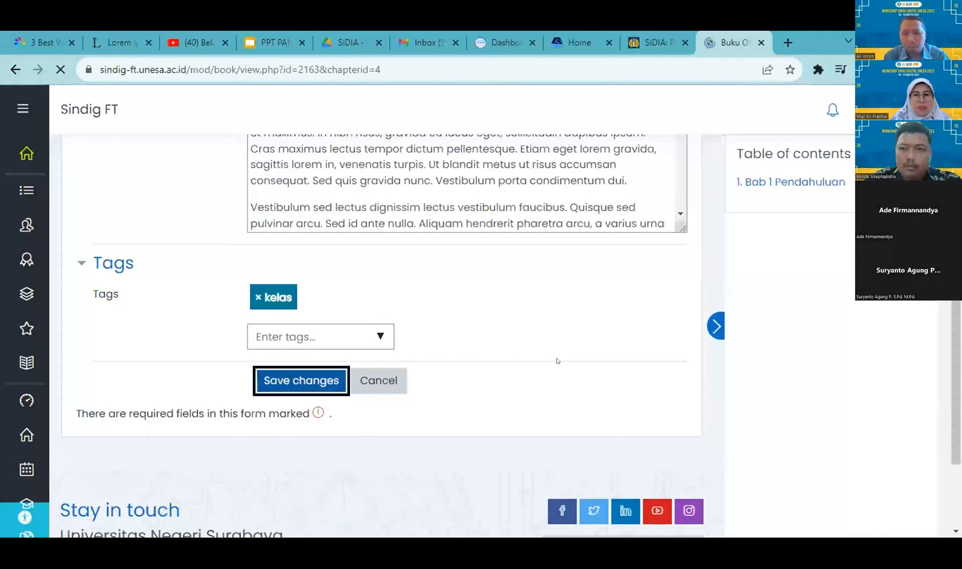
# Step: Review the saved book by reopening Buku OOP from the course page and viewing the Bab 2 Kelas chapter
pyautogui.scroll(-3, 768, 271)
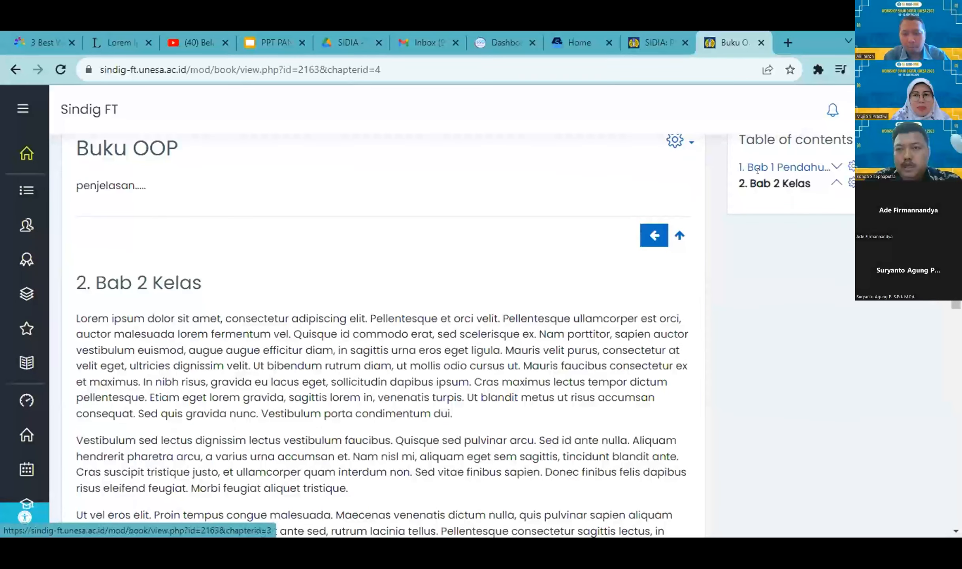
pyautogui.scroll(3, 738, 319)
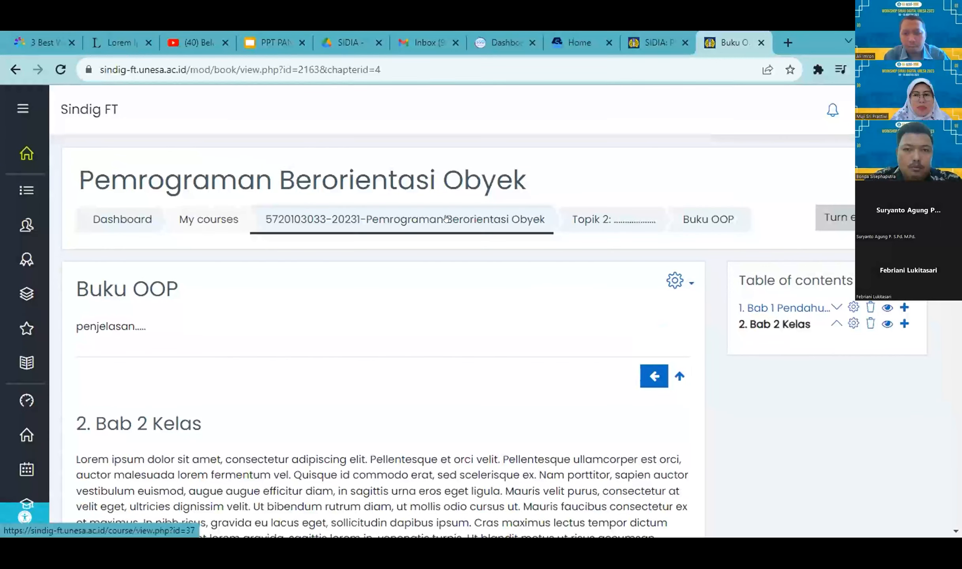
pyautogui.scroll(-20, 487, 272)
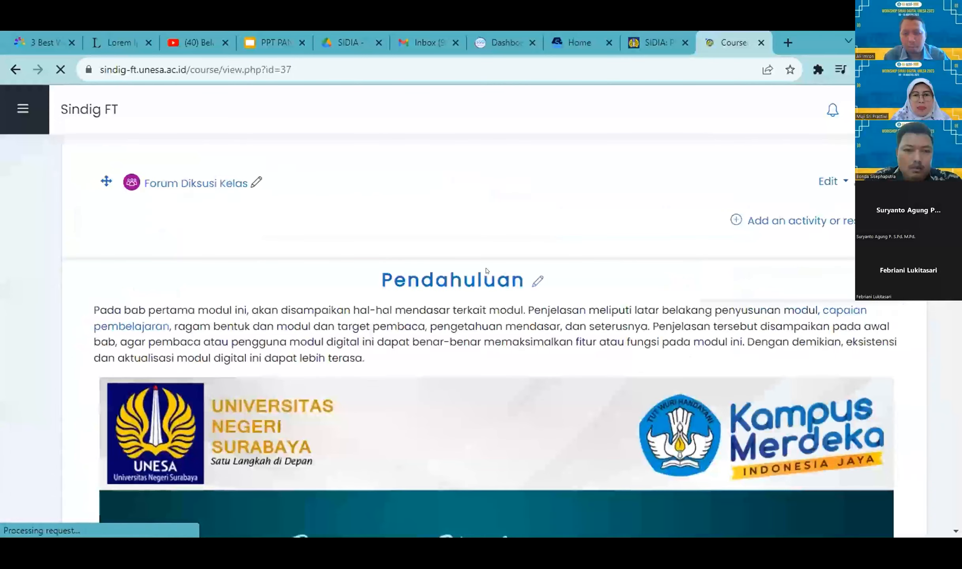
pyautogui.scroll(-15, 486, 272)
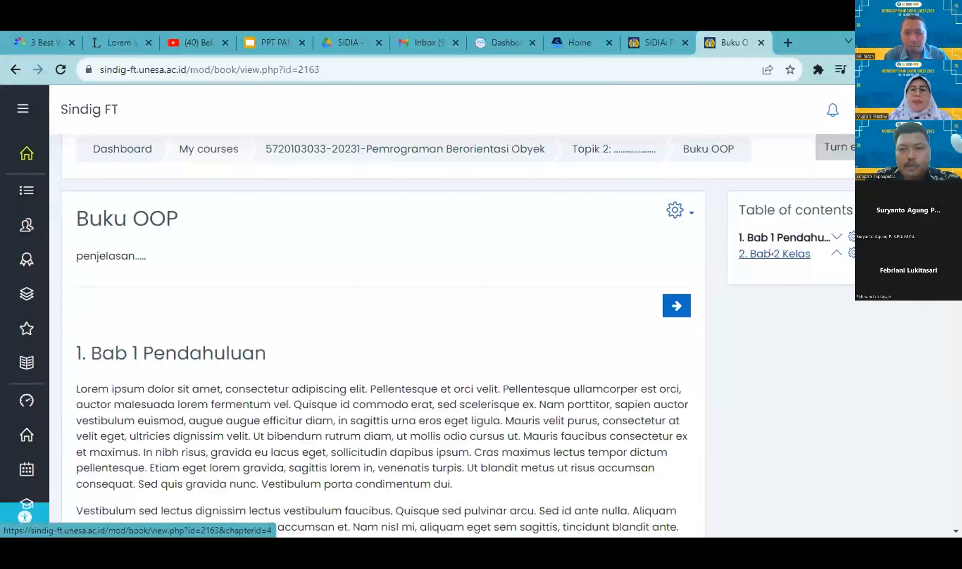
pyautogui.click(771, 252)
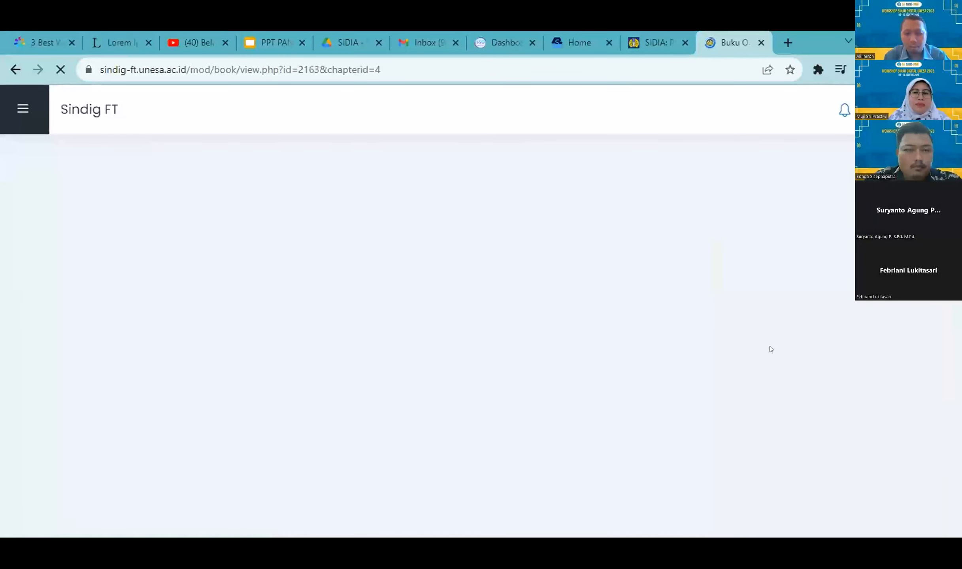
pyautogui.scroll(-2, 759, 429)
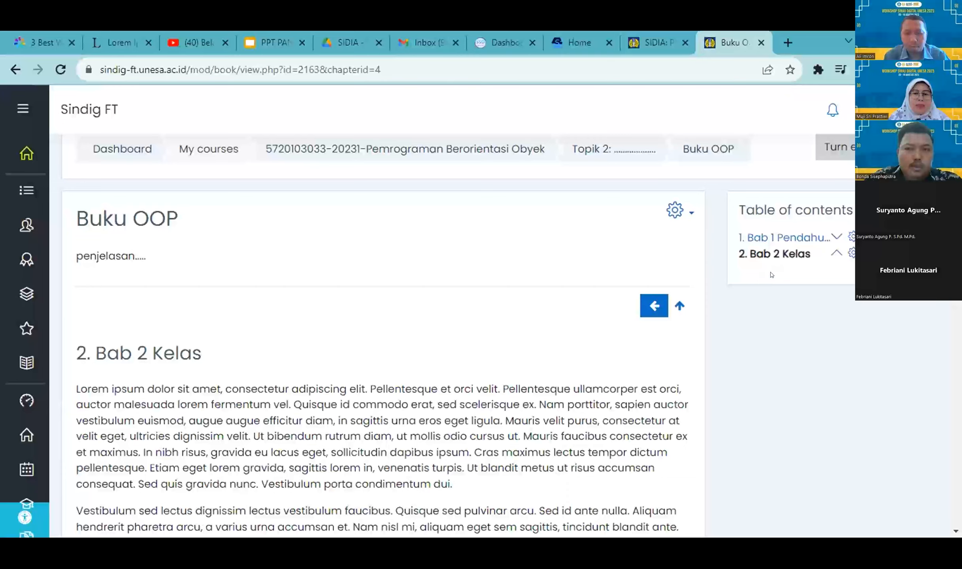
pyautogui.scroll(-2, 769, 272)
pyautogui.scroll(2, 479, 149)
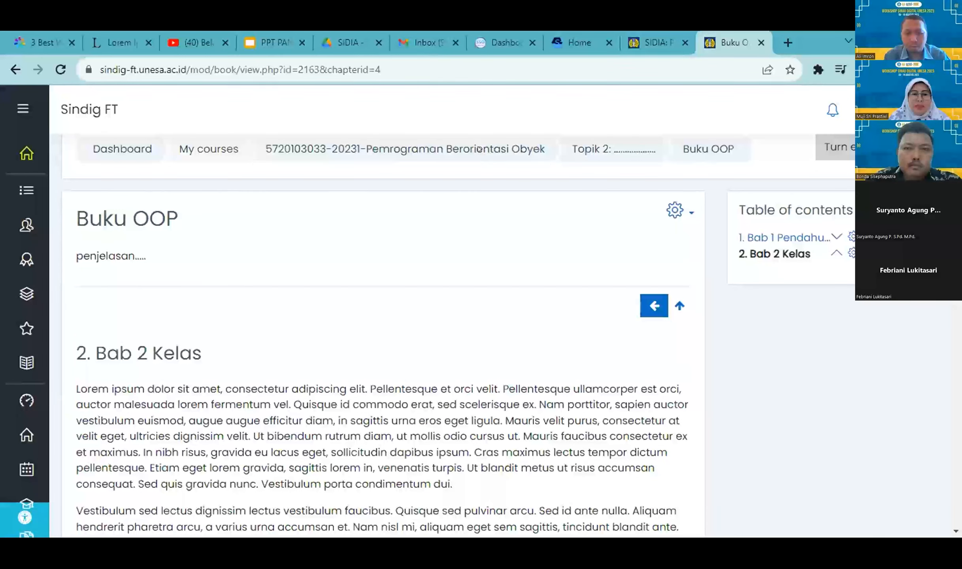
# Step: Return to the Pemrograman Berorientasi Obyek course page and start adding a File resource to Topik 2
pyautogui.click(479, 150)
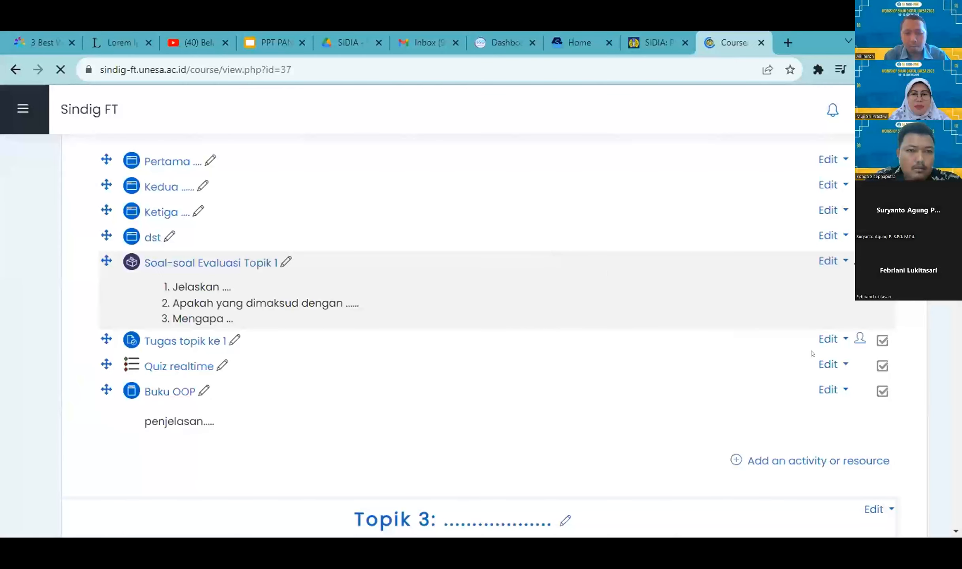
pyautogui.scroll(-3, 812, 353)
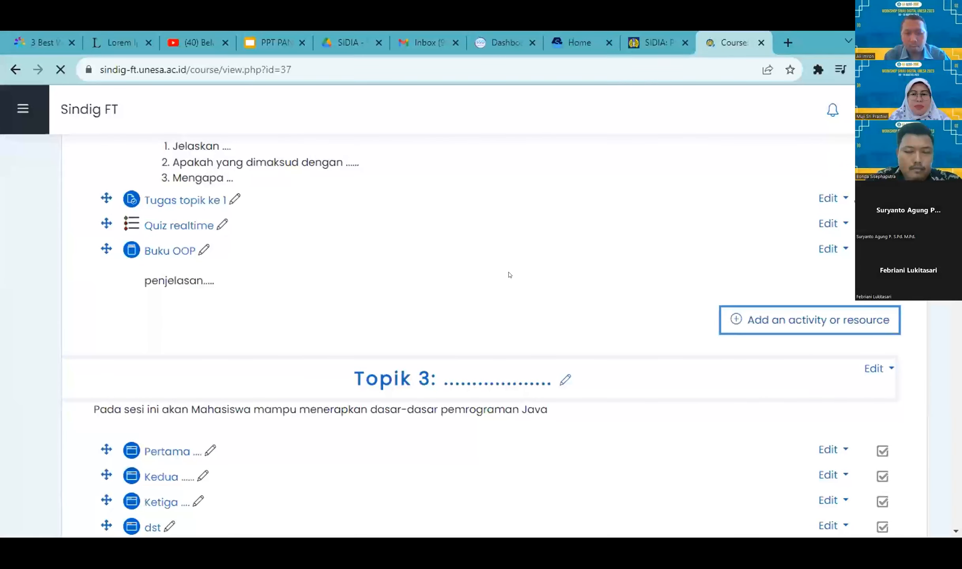
pyautogui.click(767, 325)
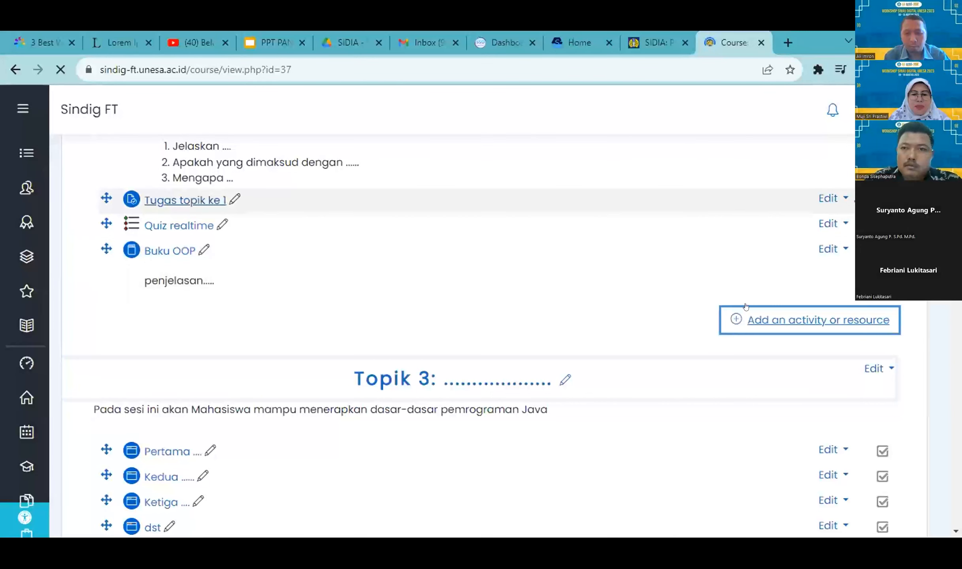
pyautogui.click(791, 319)
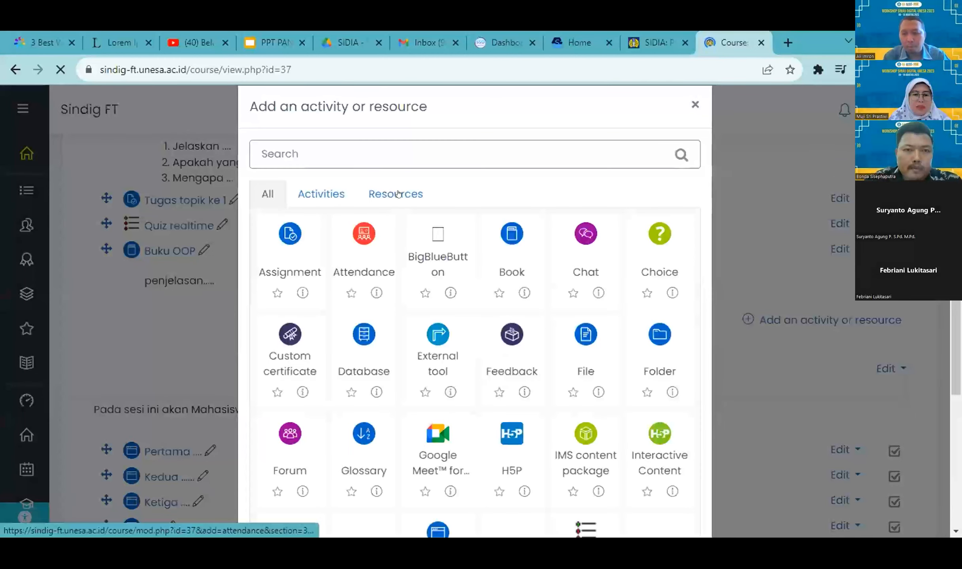
pyautogui.click(396, 194)
pyautogui.click(361, 249)
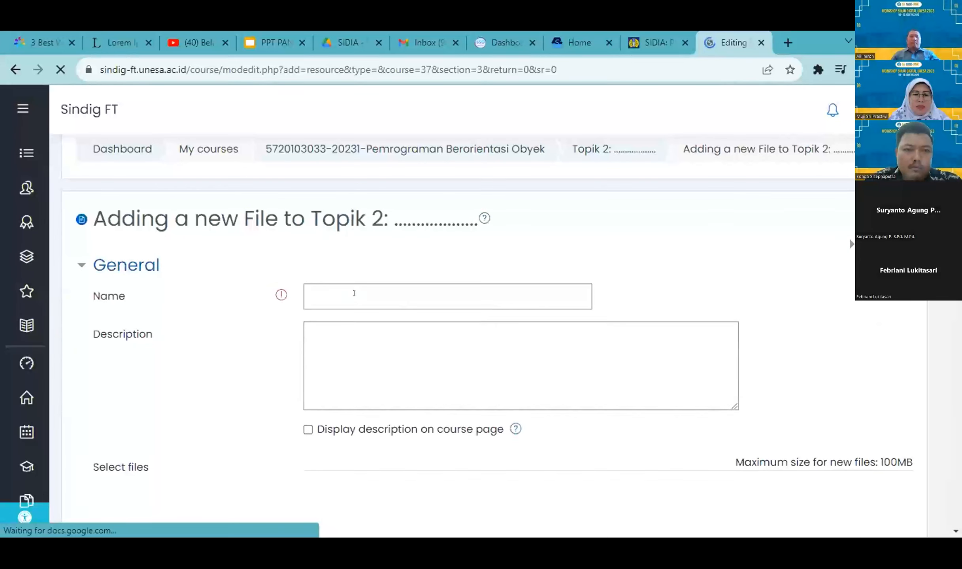
# Step: Name the new File resource "PPT"
pyautogui.click(367, 294)
pyautogui.scroll(-5, 489, 362)
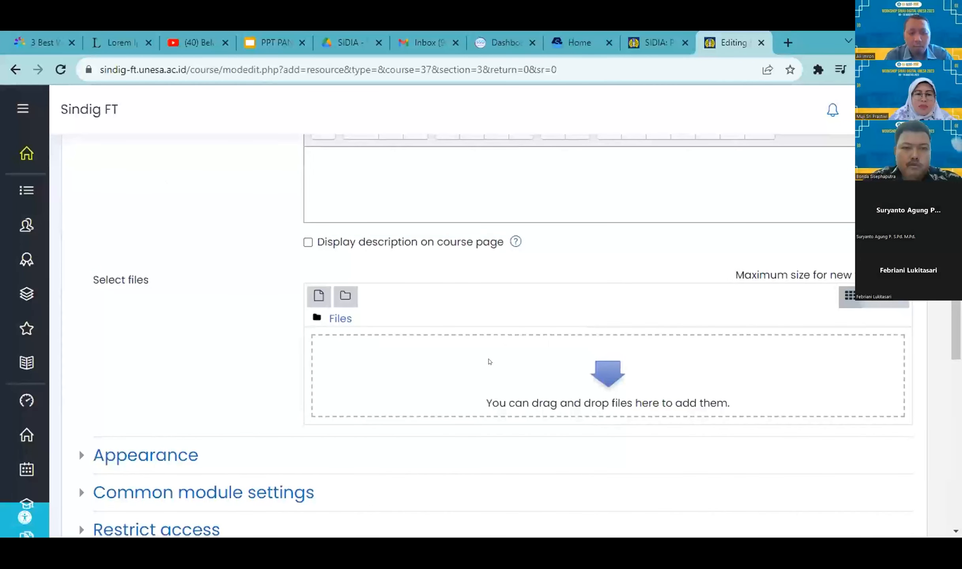
pyautogui.scroll(4, 489, 361)
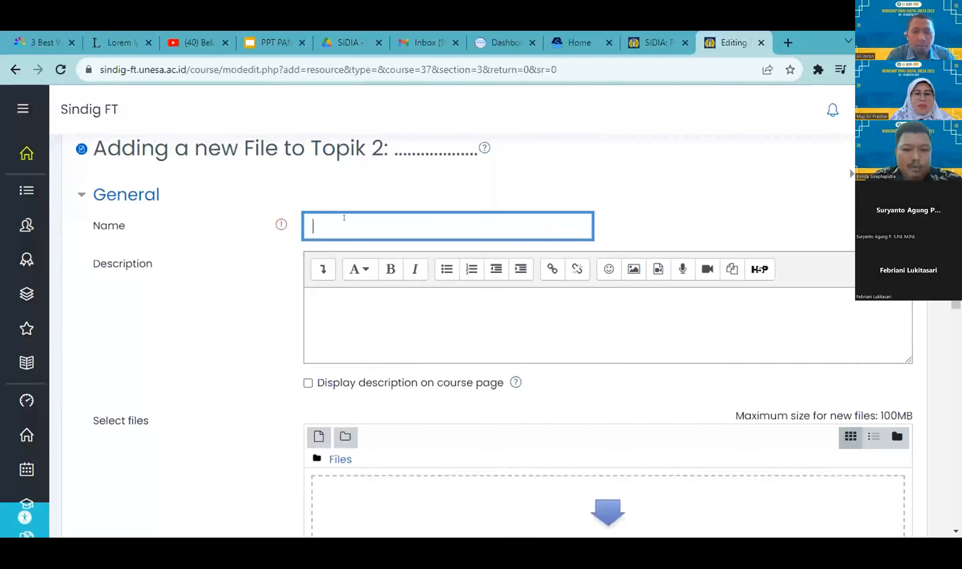
pyautogui.write('PPT')
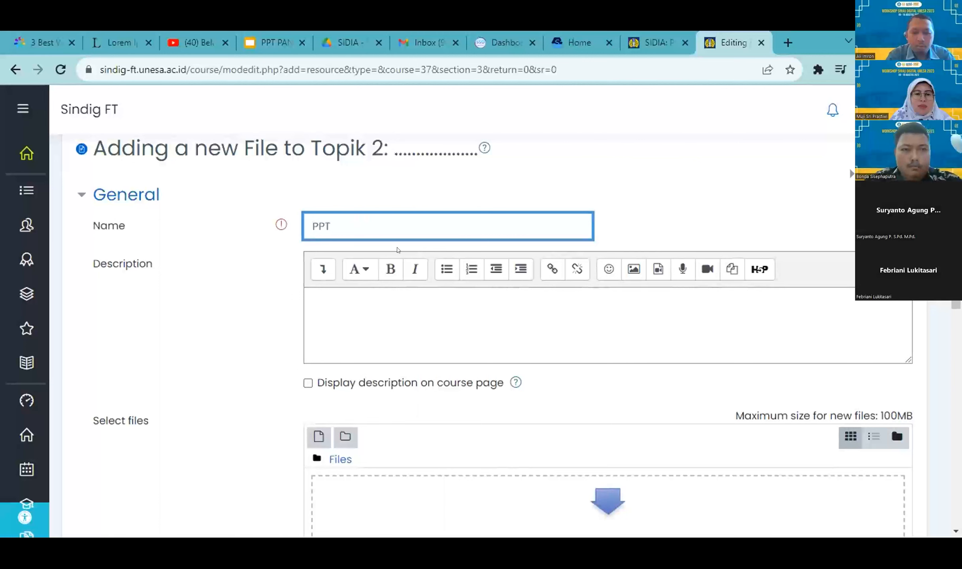
# Step: Upload the file "PPT PANDUAN KONTEN SIDIA 08-08-2023.pptx" to the File resource
pyautogui.click(409, 308)
pyautogui.scroll(-5, 409, 308)
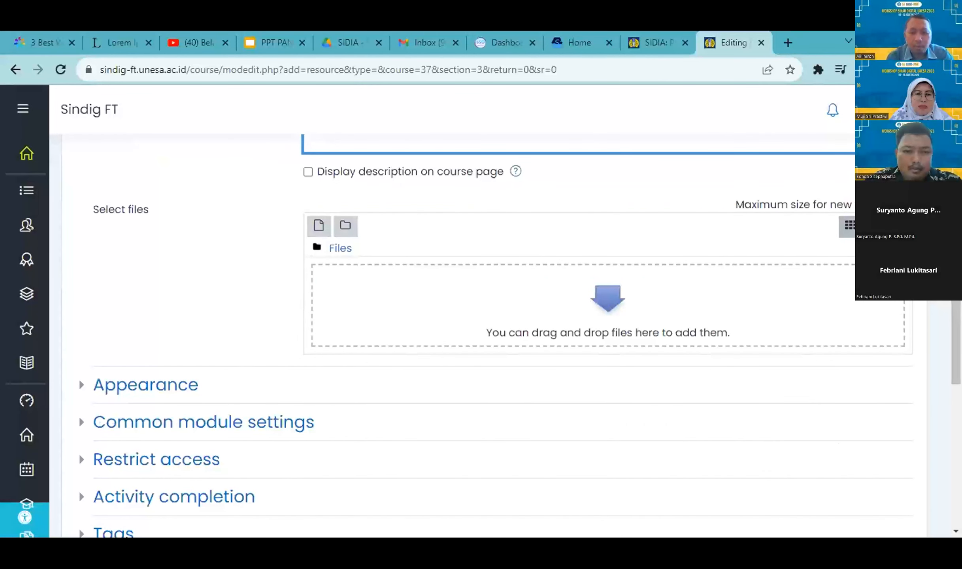
pyautogui.hotkey('alt', 'Tab')
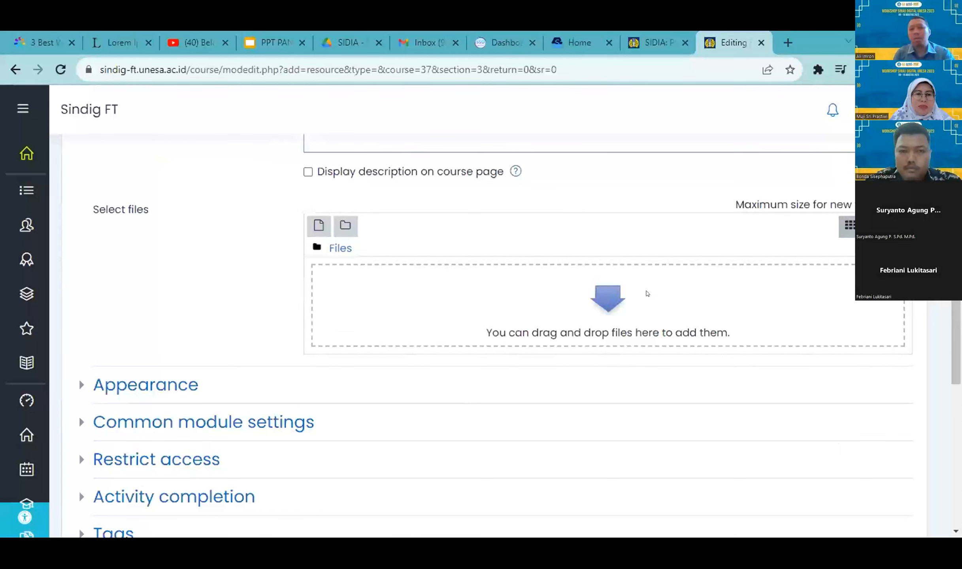
pyautogui.moveTo(118, 282); pyautogui.dragTo(608, 305)
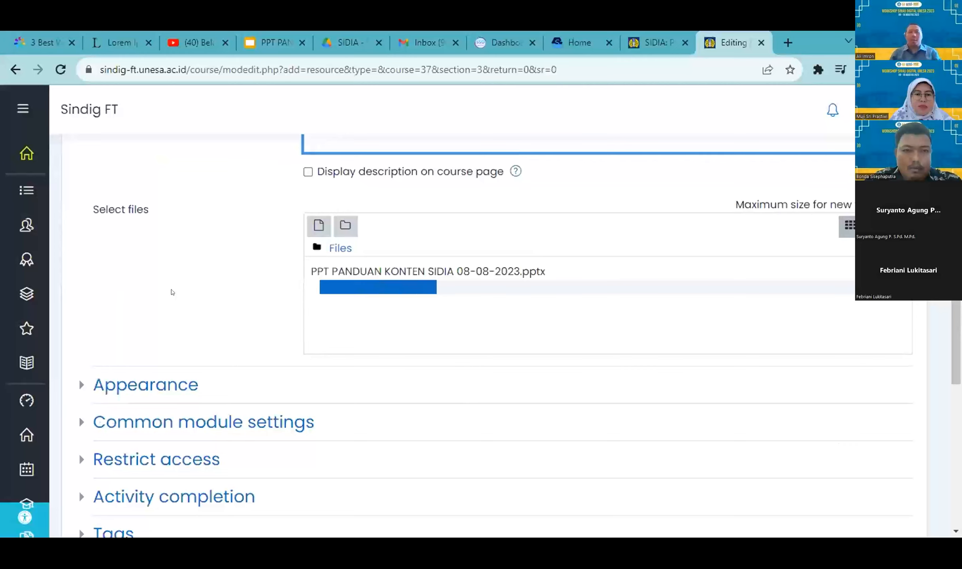
pyautogui.scroll(1, 172, 292)
pyautogui.scroll(2, 171, 290)
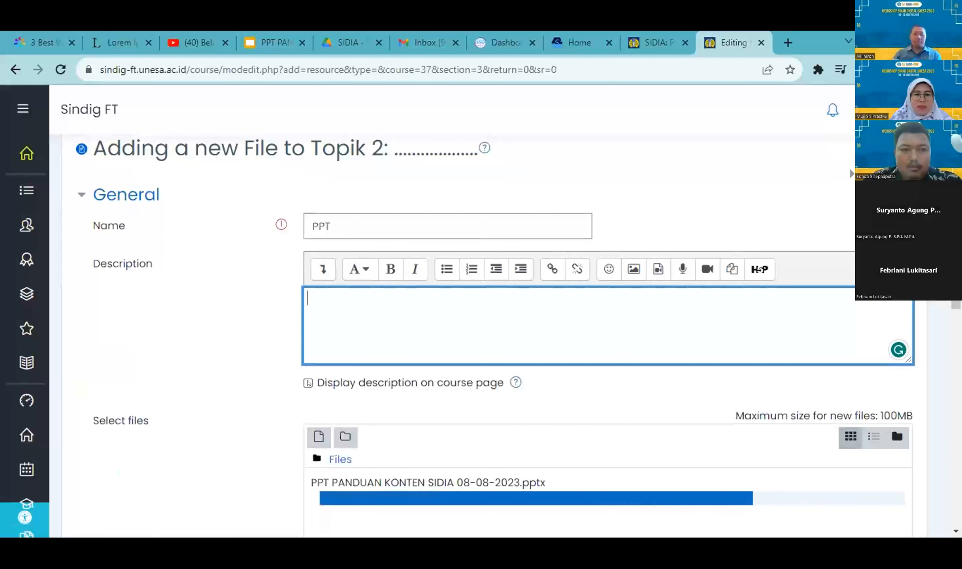
pyautogui.scroll(-3, 183, 295)
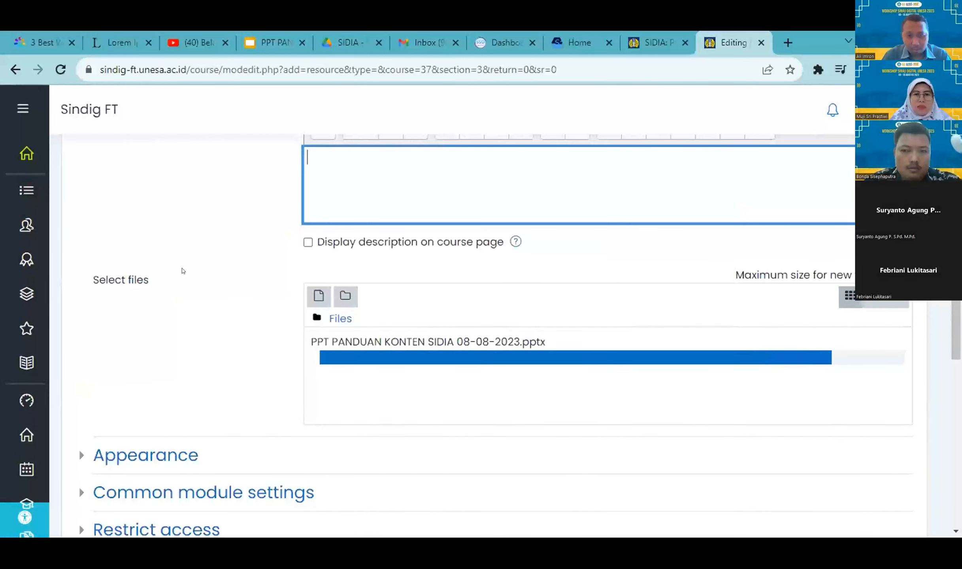
pyautogui.scroll(-5, 172, 294)
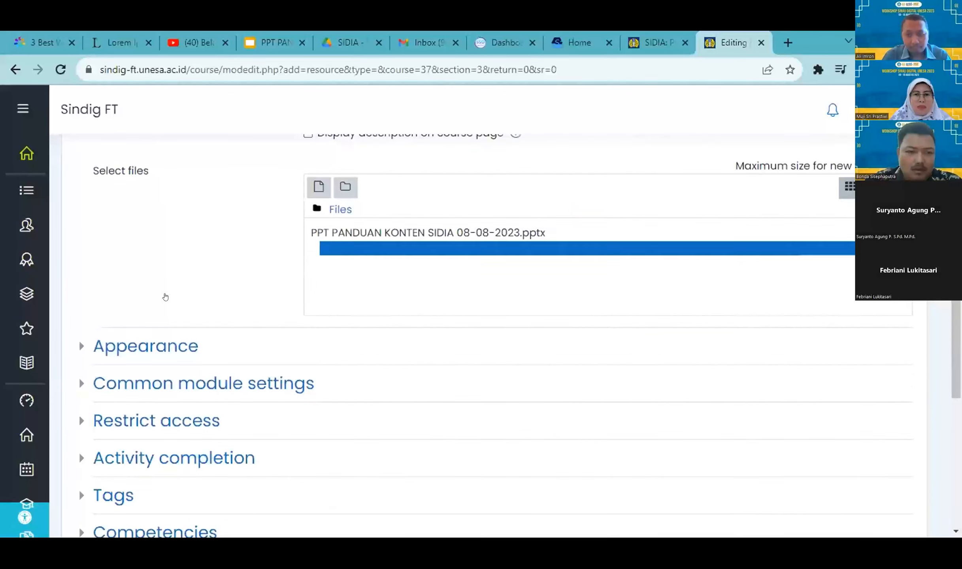
pyautogui.scroll(-4, 172, 296)
pyautogui.scroll(-3, 172, 296)
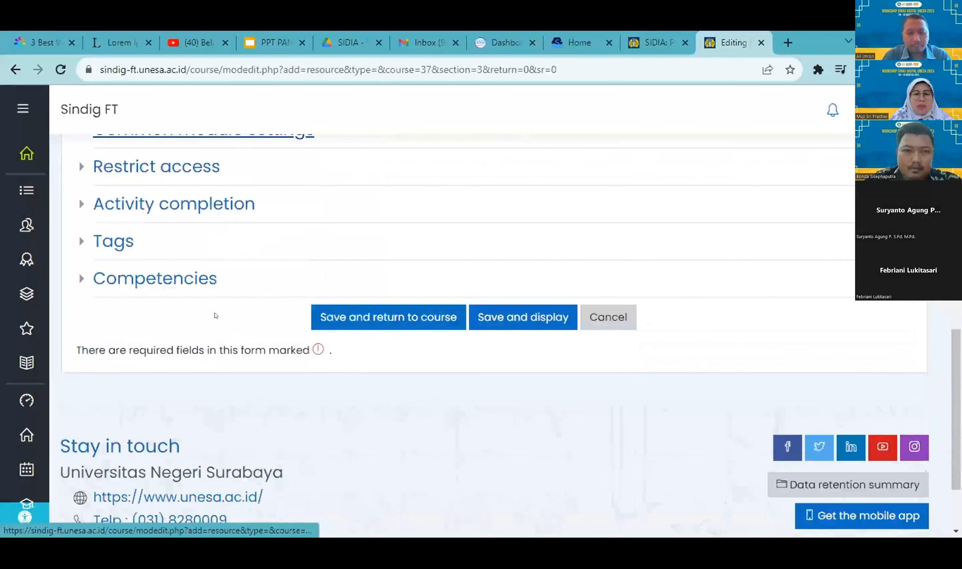
# Step: Save the PPT File resource, return to the course page and review the items listed under Topik 2
pyautogui.click(363, 342)
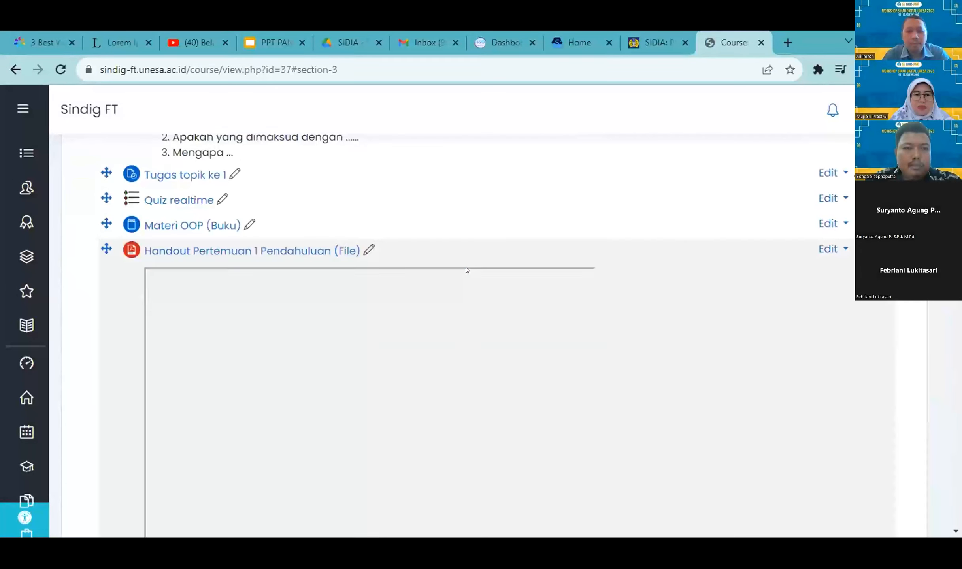
pyautogui.scroll(-6, 467, 265)
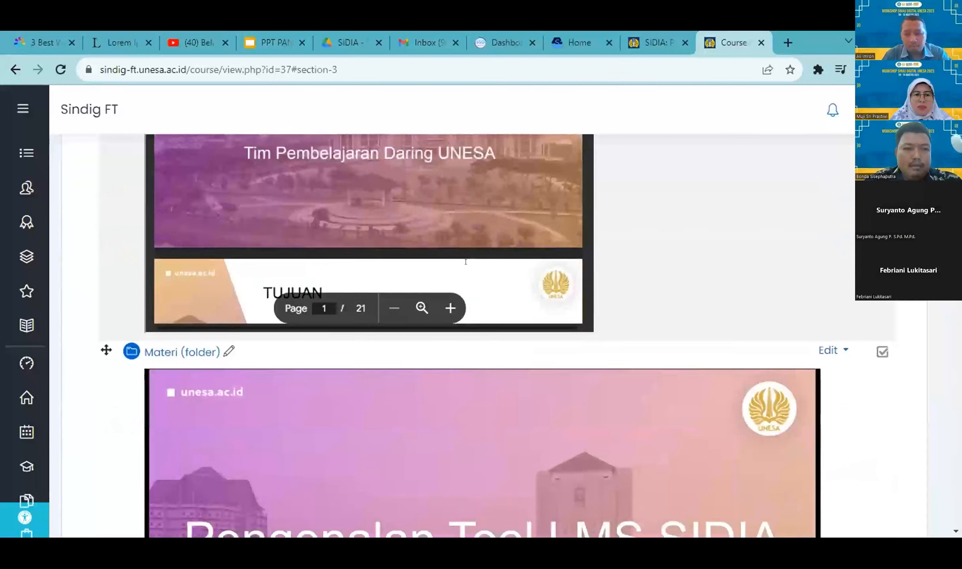
pyautogui.scroll(-3, 465, 262)
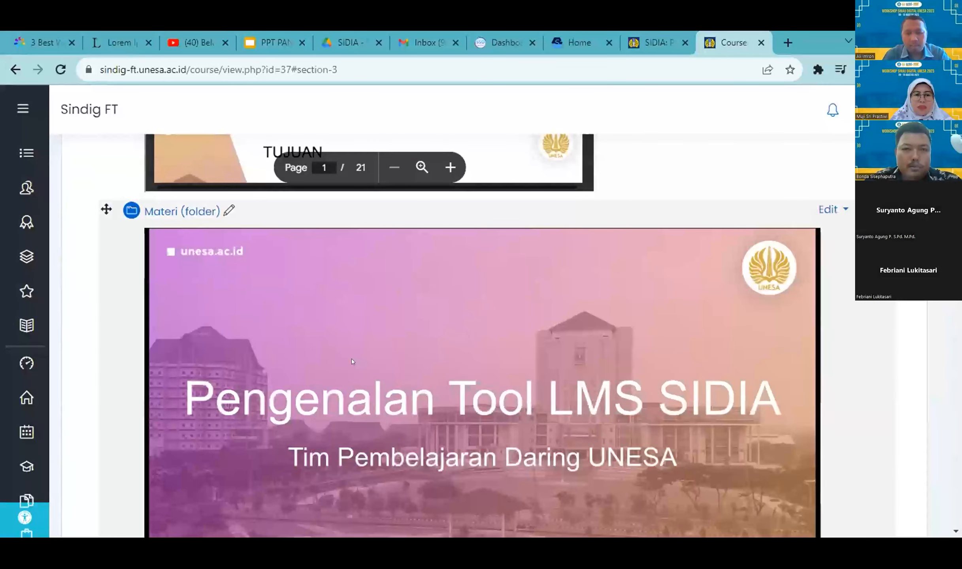
pyautogui.scroll(-8, 352, 359)
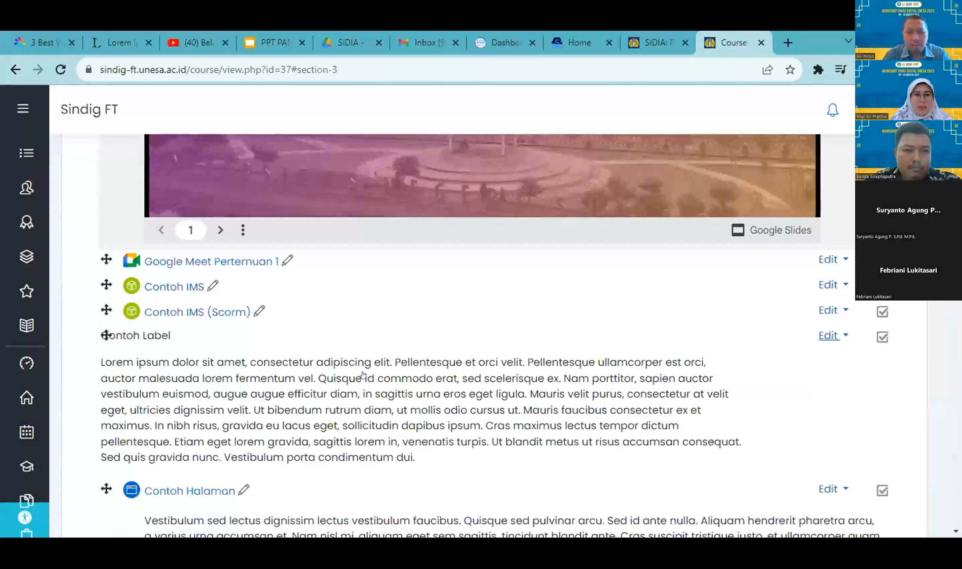
pyautogui.scroll(-10, 362, 374)
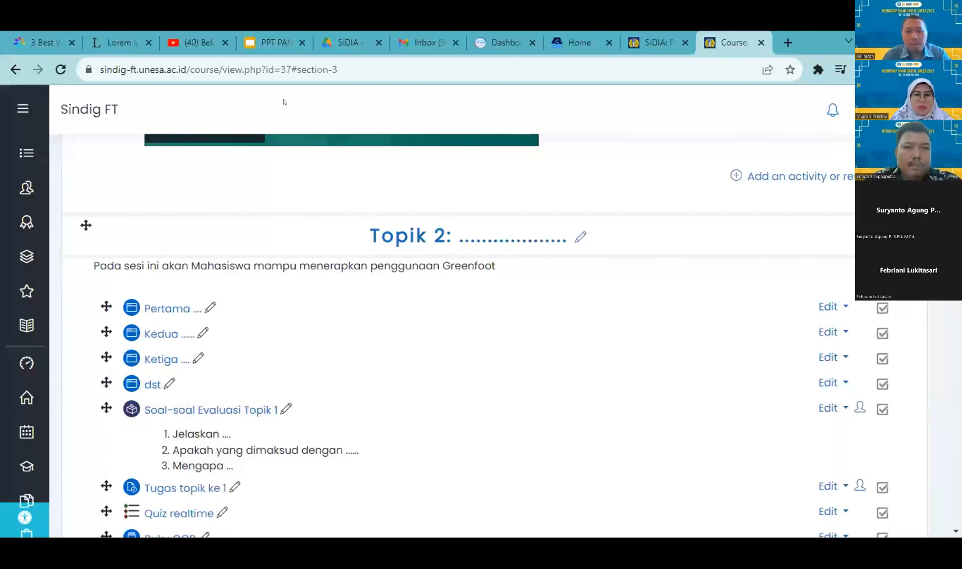
pyautogui.scroll(-3, 435, 238)
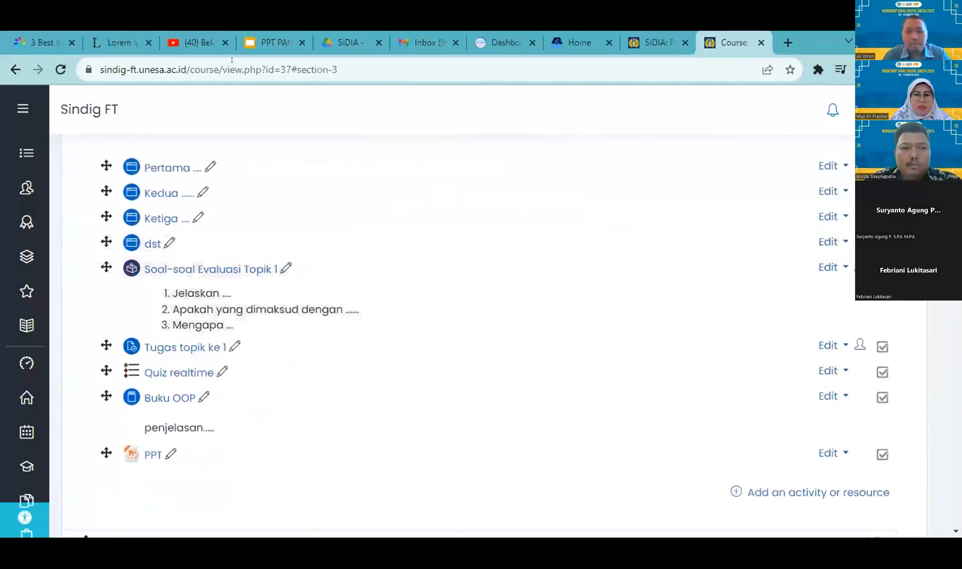
# Step: Switch to the Google Slides presentation "PPT PANDUAN KONTEN SIDIA 08-08-2023" and browse its slides back to the first one
pyautogui.click(272, 42)
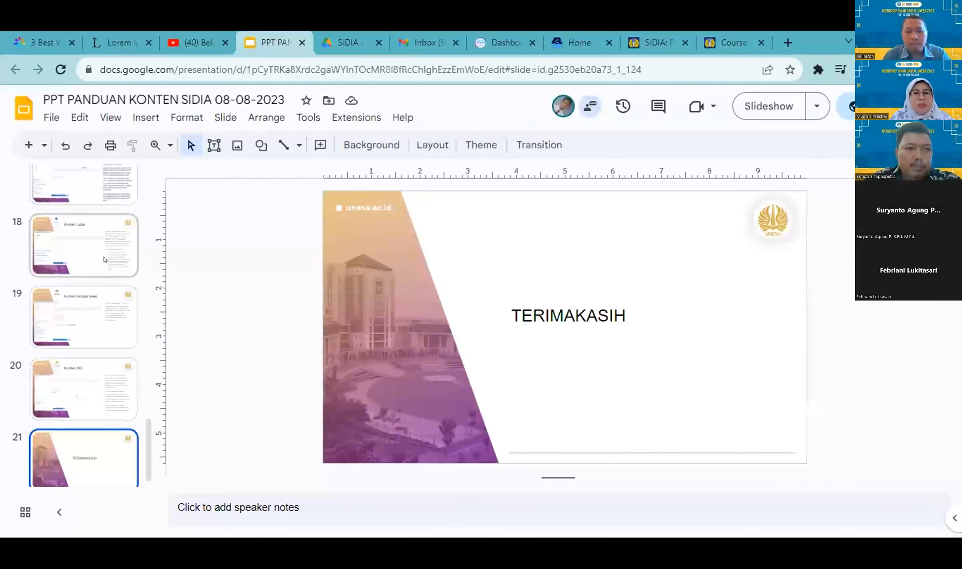
pyautogui.scroll(15, 105, 259)
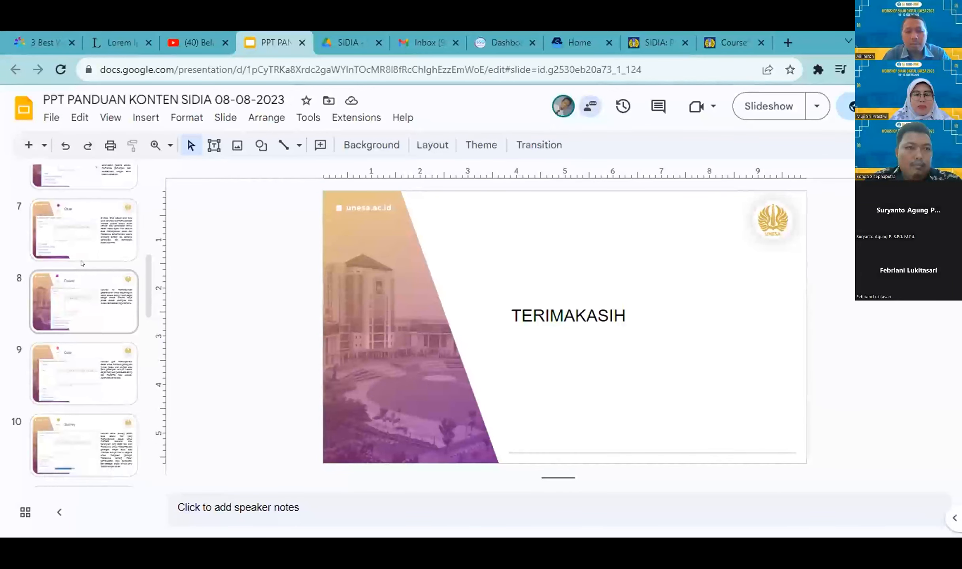
pyautogui.scroll(8, 82, 264)
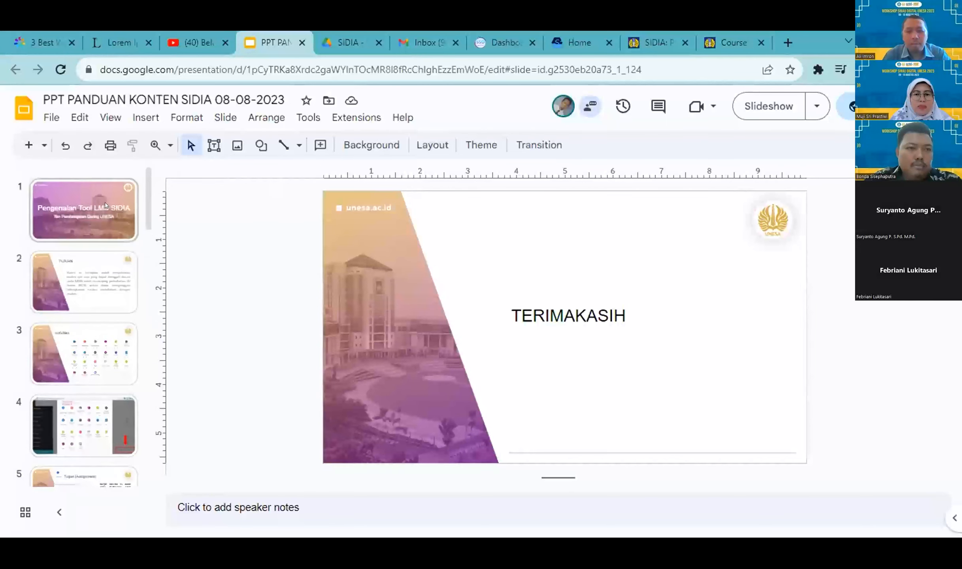
pyautogui.click(49, 115)
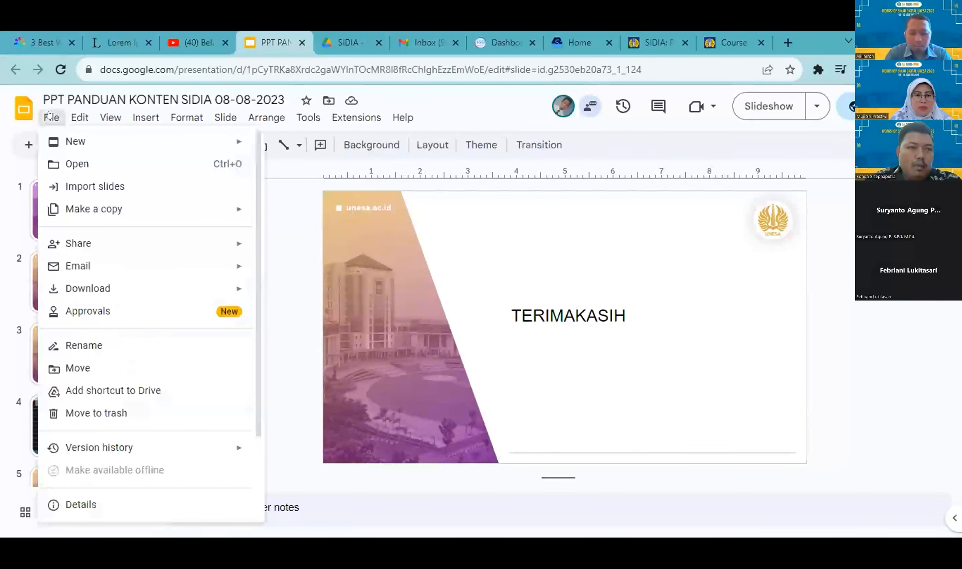
pyautogui.click(835, 332)
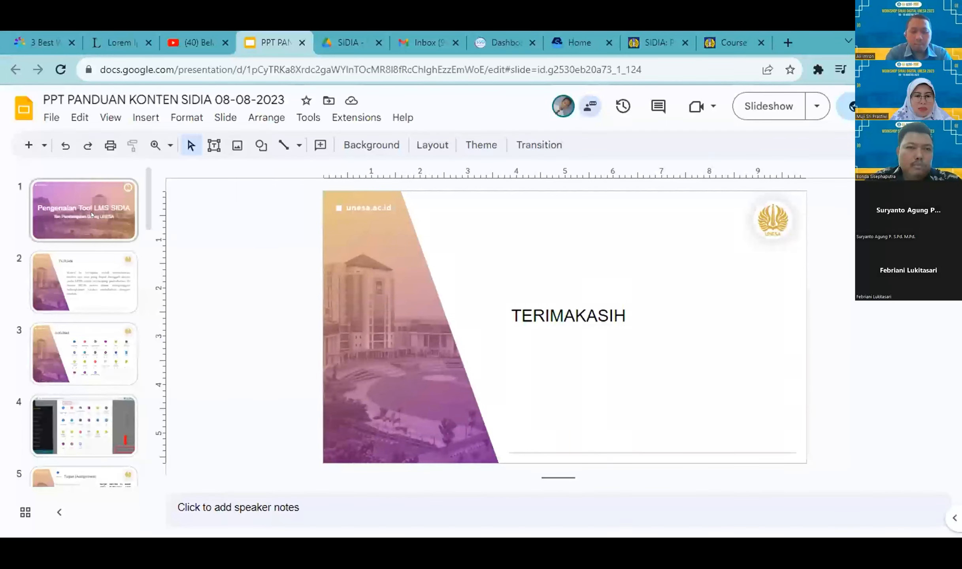
# Step: Check the presentation's sharing settings, including the general access and role options, without changing them
pyautogui.click(846, 106)
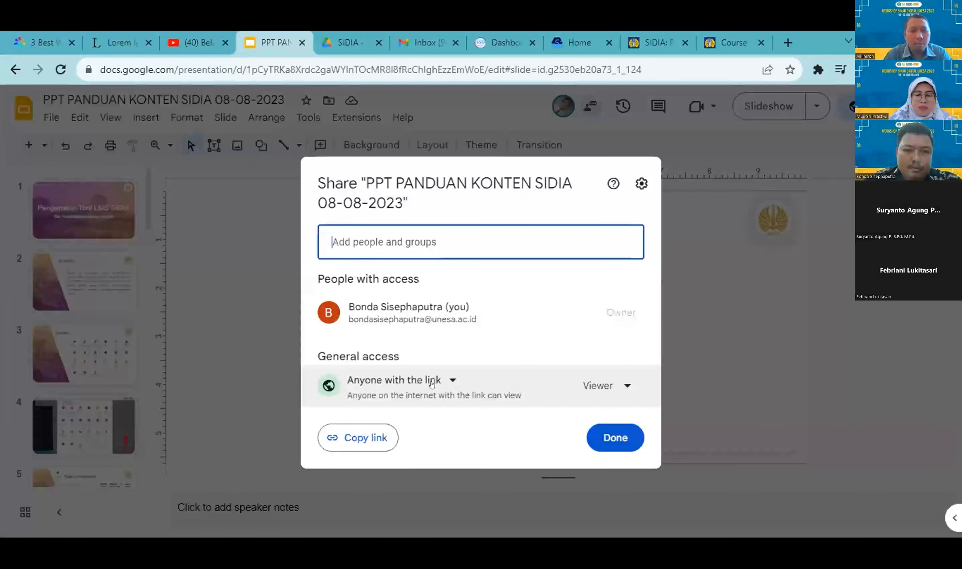
pyautogui.click(609, 386)
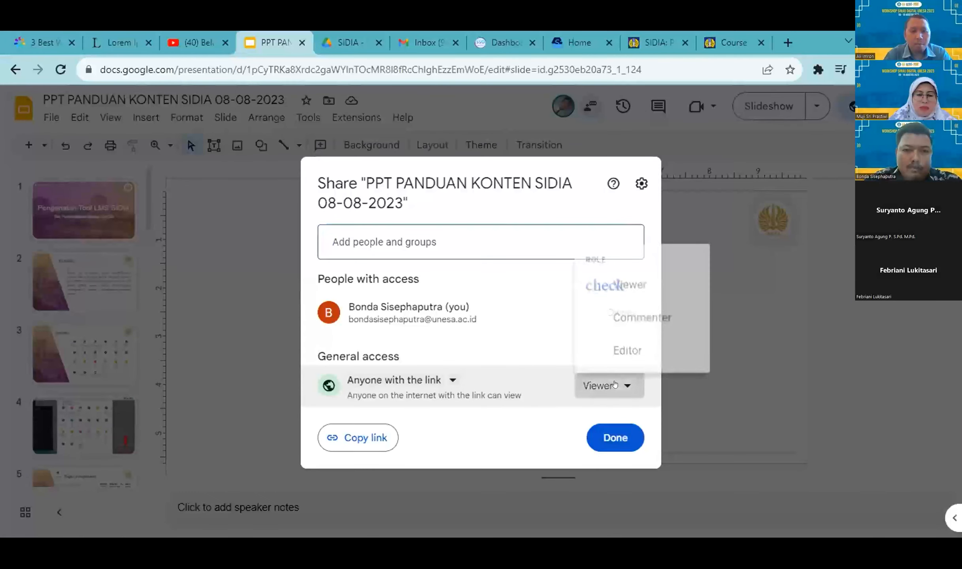
pyautogui.click(446, 375)
pyautogui.click(446, 375)
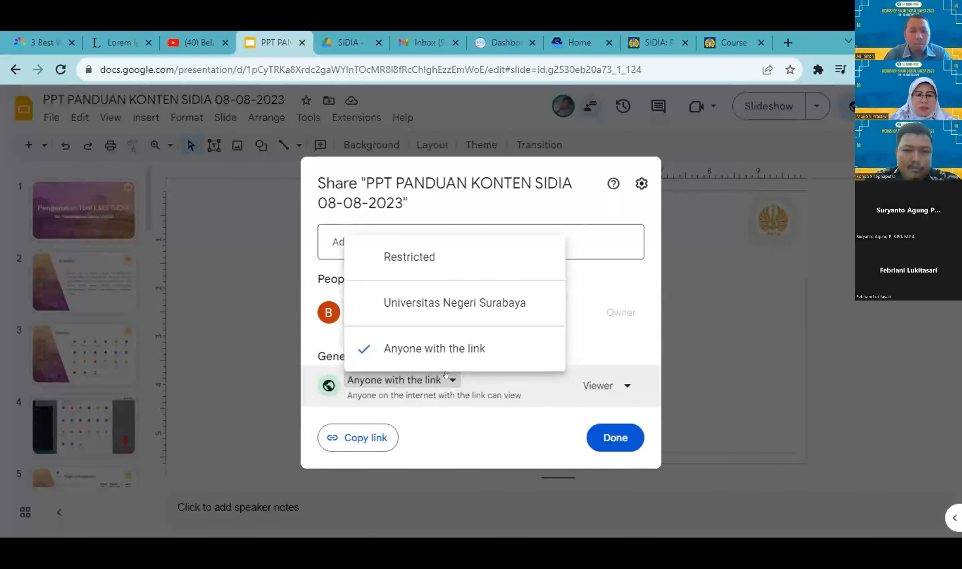
pyautogui.click(420, 440)
pyautogui.click(615, 438)
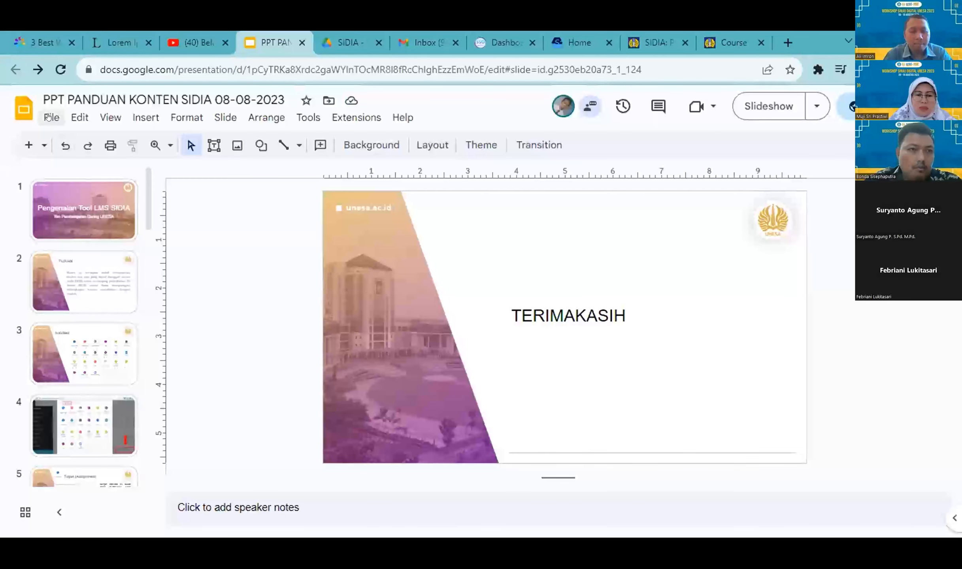
# Step: Open the presentation's Publish to the web settings for embedding and select the iframe embed code
pyautogui.click(48, 117)
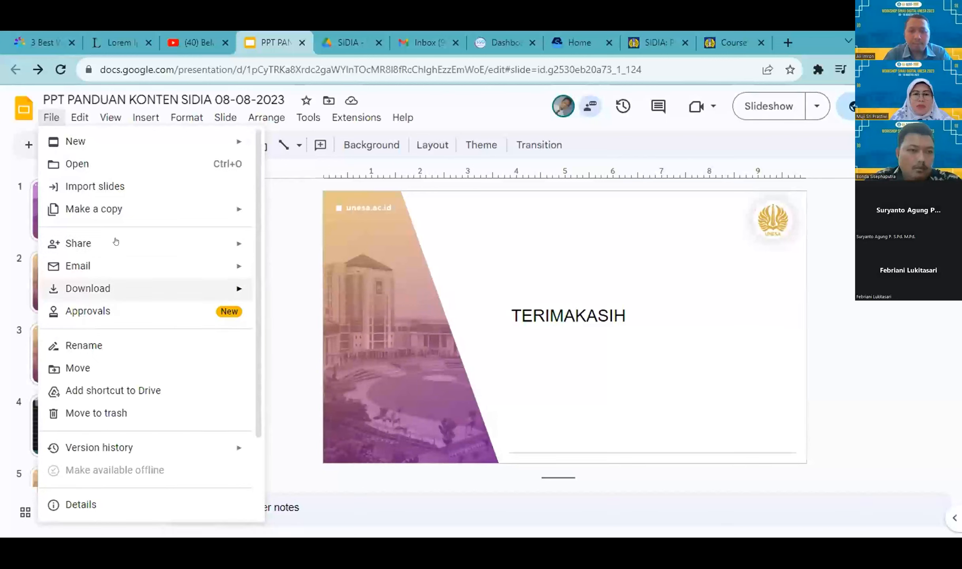
pyautogui.moveTo(117, 241)
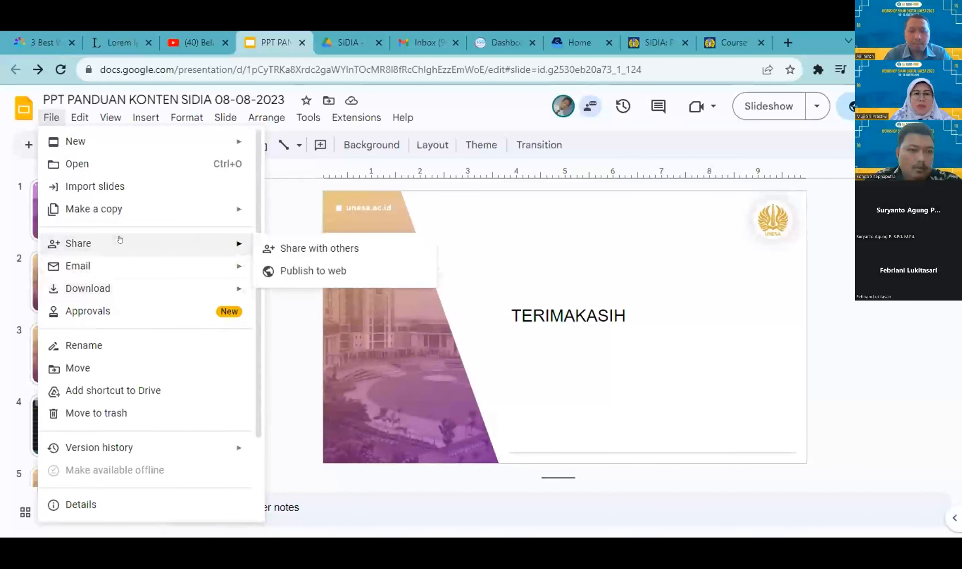
pyautogui.click(316, 271)
pyautogui.click(453, 203)
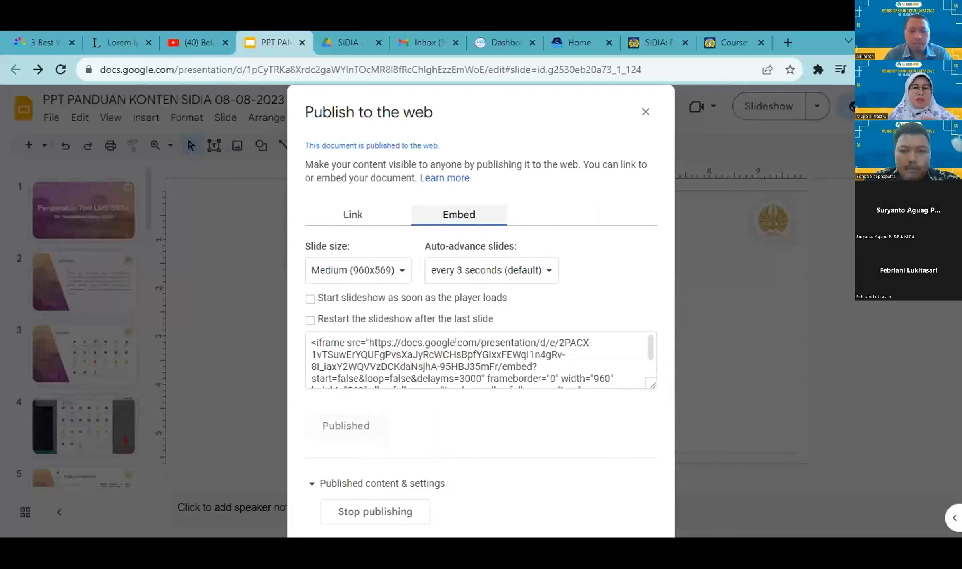
pyautogui.click(357, 352)
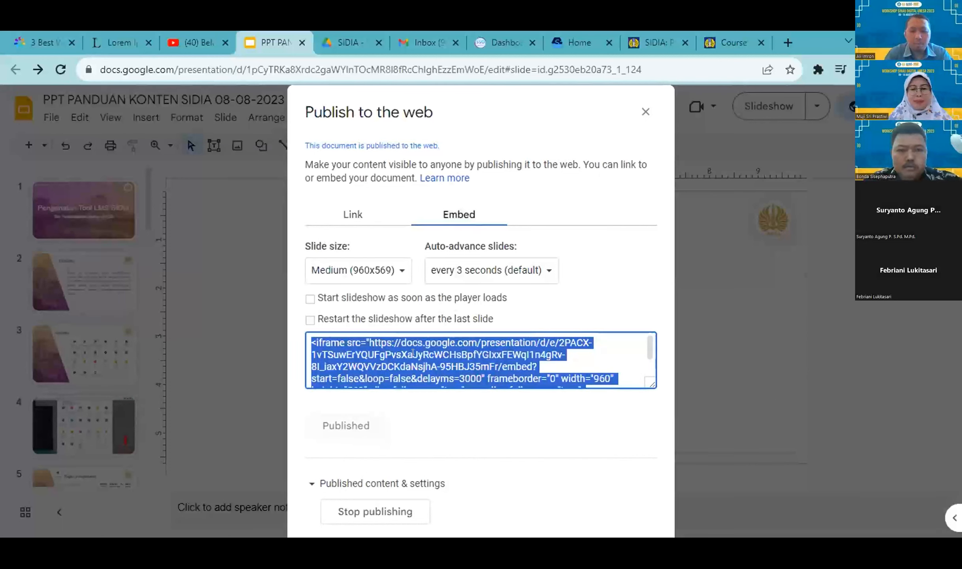
pyautogui.scroll(-1, 443, 361)
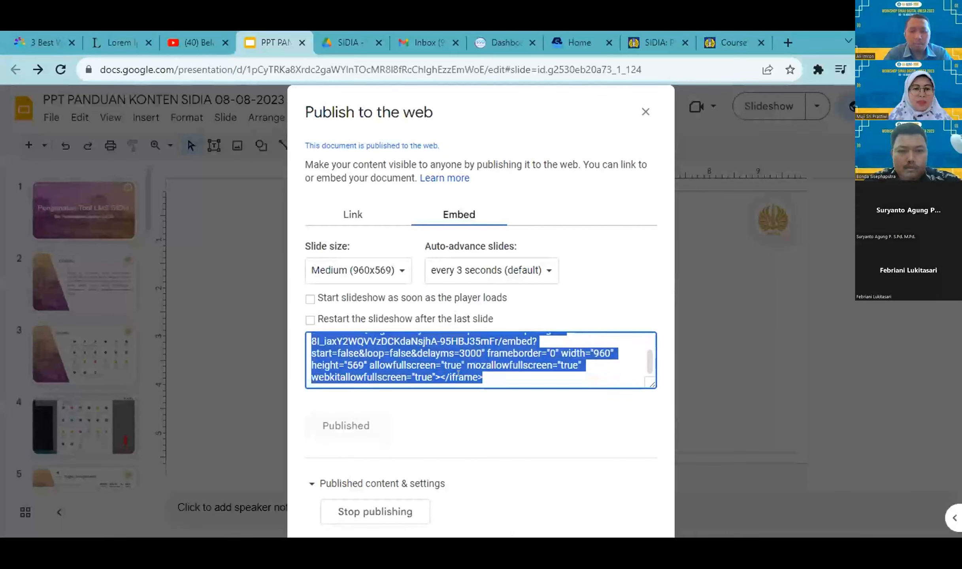
pyautogui.click(458, 374)
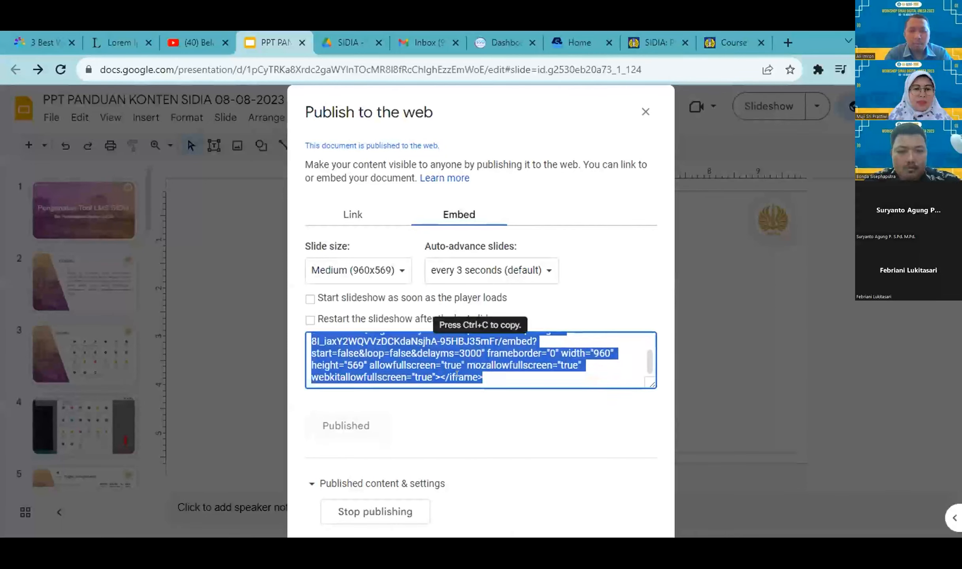
# Step: Stop publishing the presentation and republish it for embedding with the slide size Medium (960x569)
pyautogui.click(367, 511)
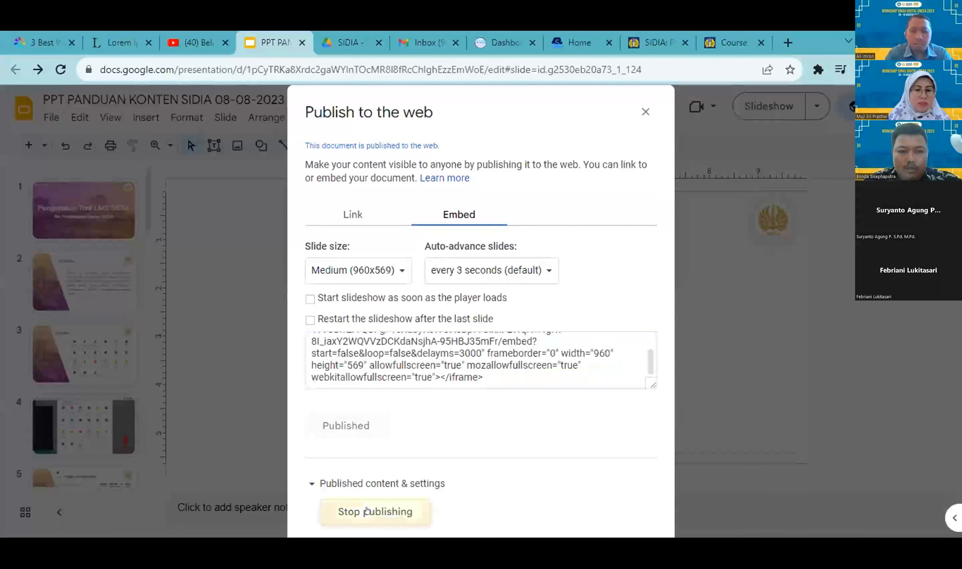
pyautogui.press('Return')
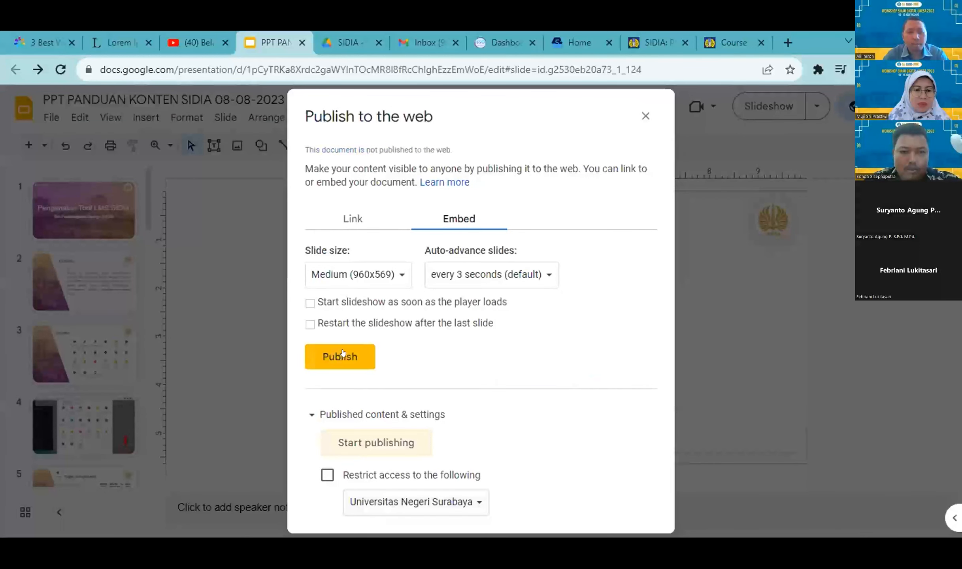
pyautogui.click(376, 273)
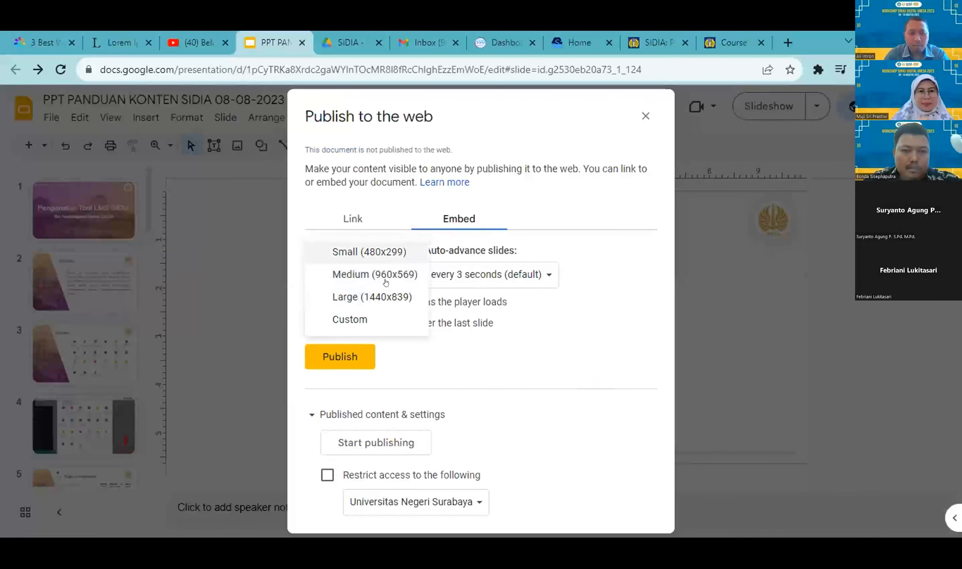
pyautogui.click(375, 274)
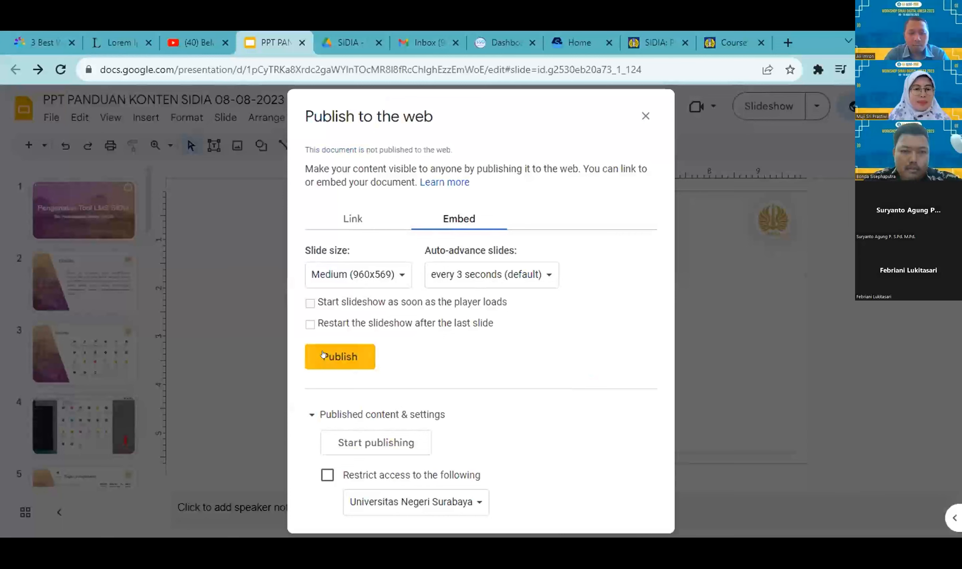
pyautogui.click(323, 355)
pyautogui.click(545, 150)
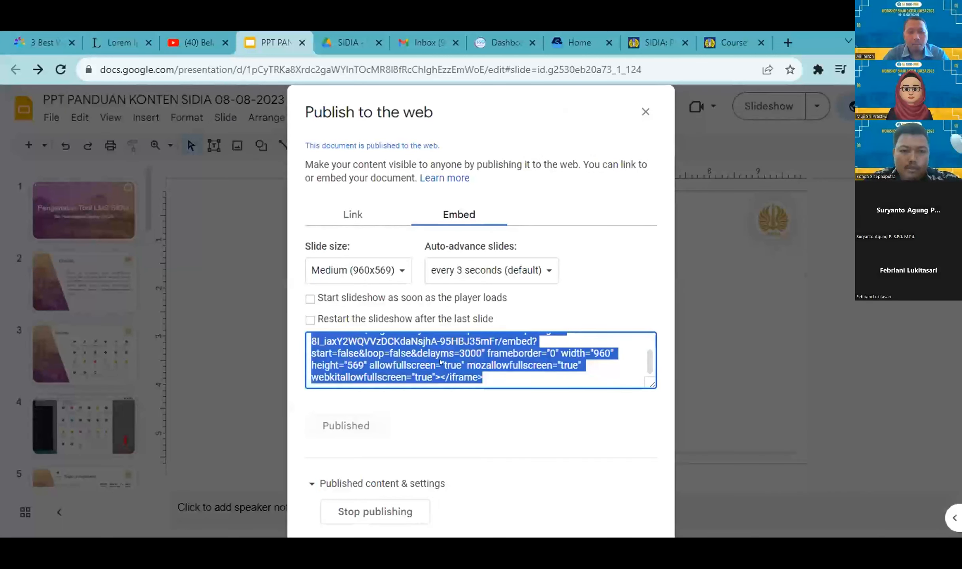
# Step: Copy the presentation's iframe embed code and return to the Sindig FT course page
pyautogui.rightClick(440, 362)
pyautogui.click(500, 101)
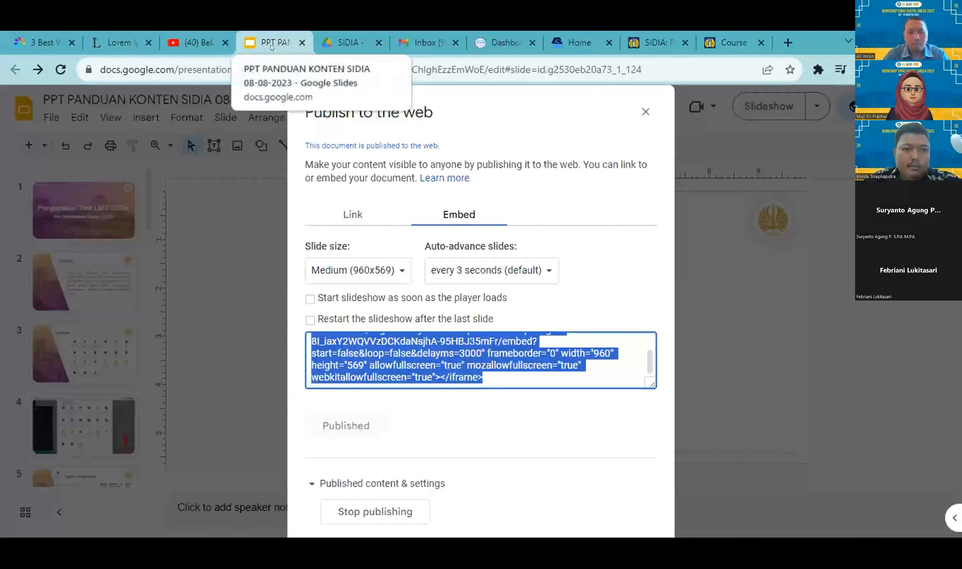
pyautogui.click(736, 34)
pyautogui.click(641, 43)
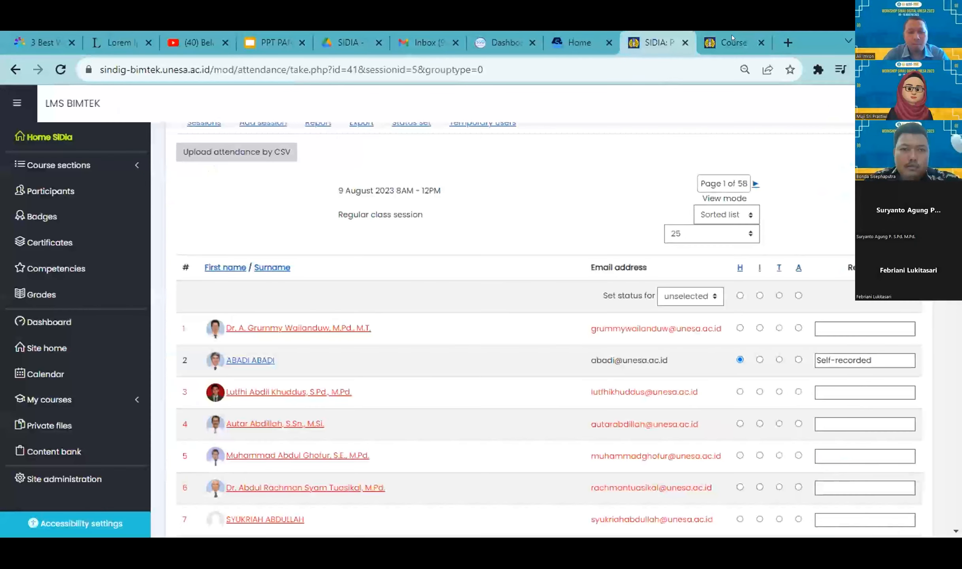
pyautogui.click(731, 36)
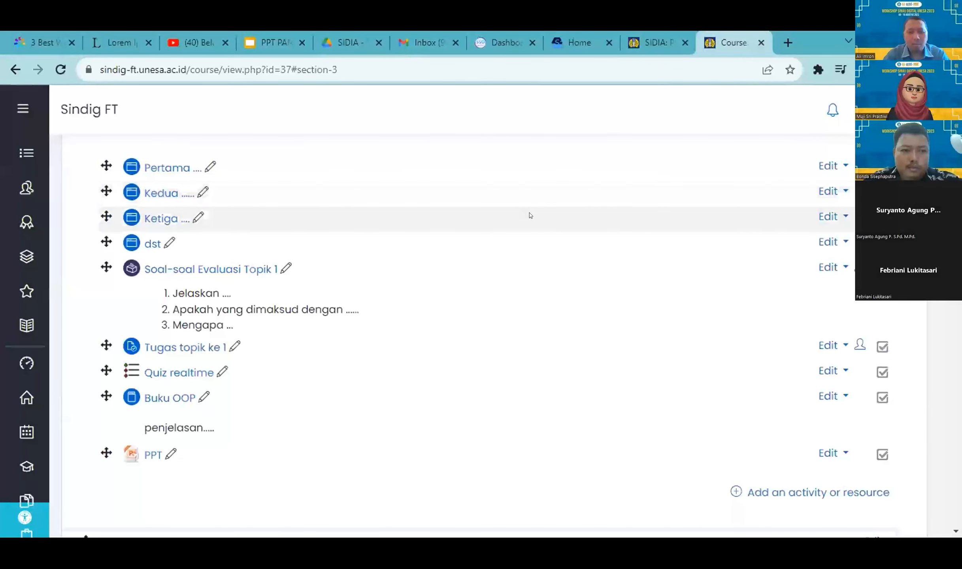
# Step: Open the settings of the PPT File resource in Topik 2 and show the description editor's full set of tools
pyautogui.scroll(-2, 528, 214)
pyautogui.click(829, 384)
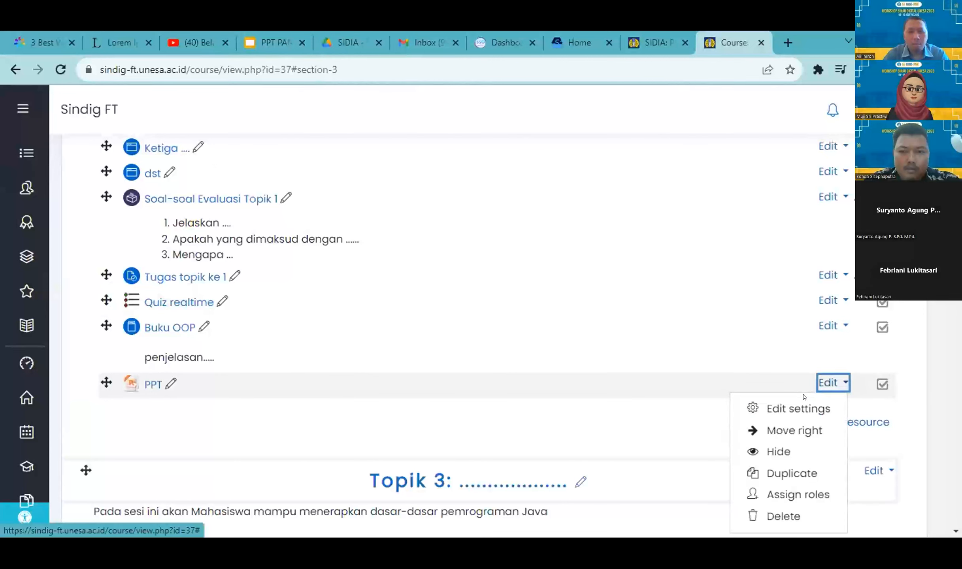
pyautogui.click(792, 408)
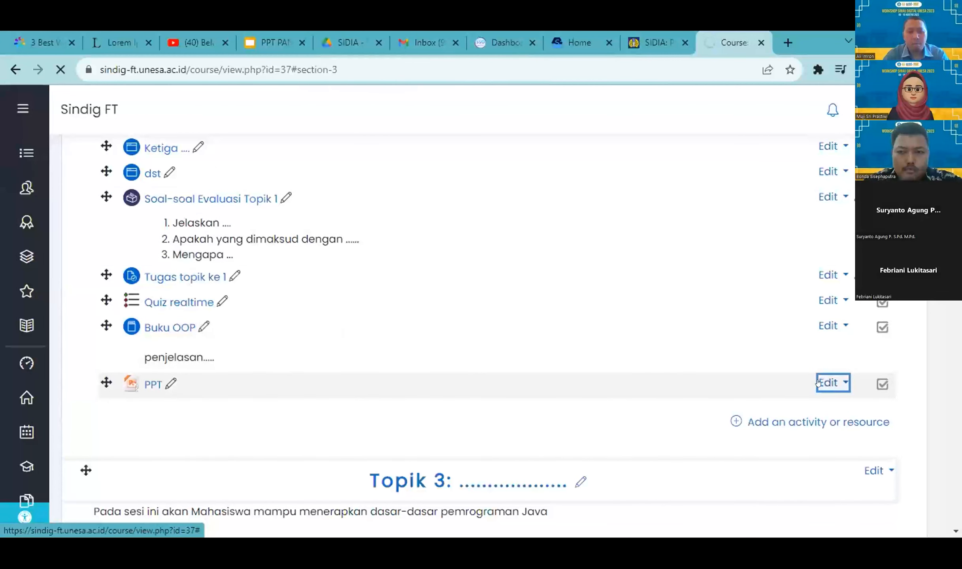
pyautogui.click(818, 383)
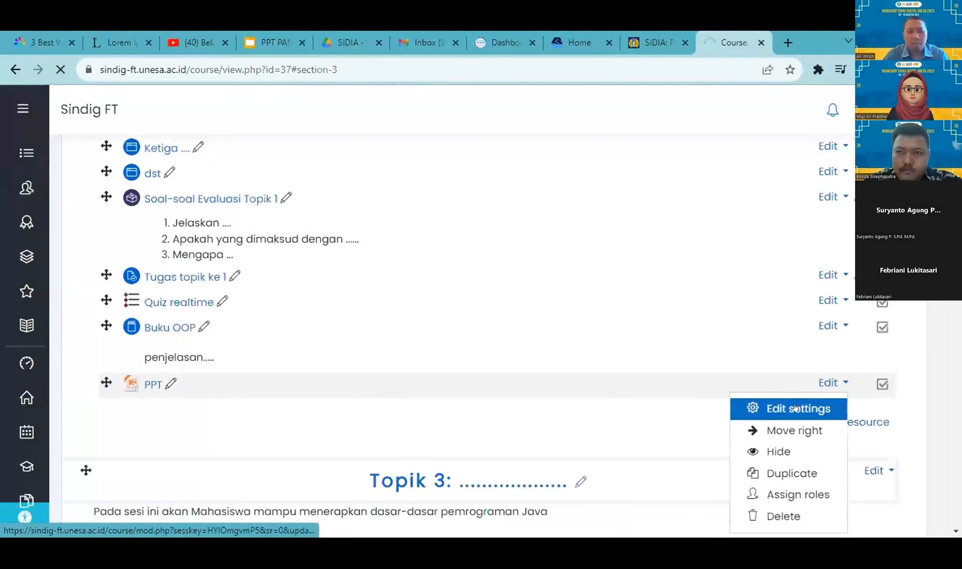
pyautogui.click(796, 409)
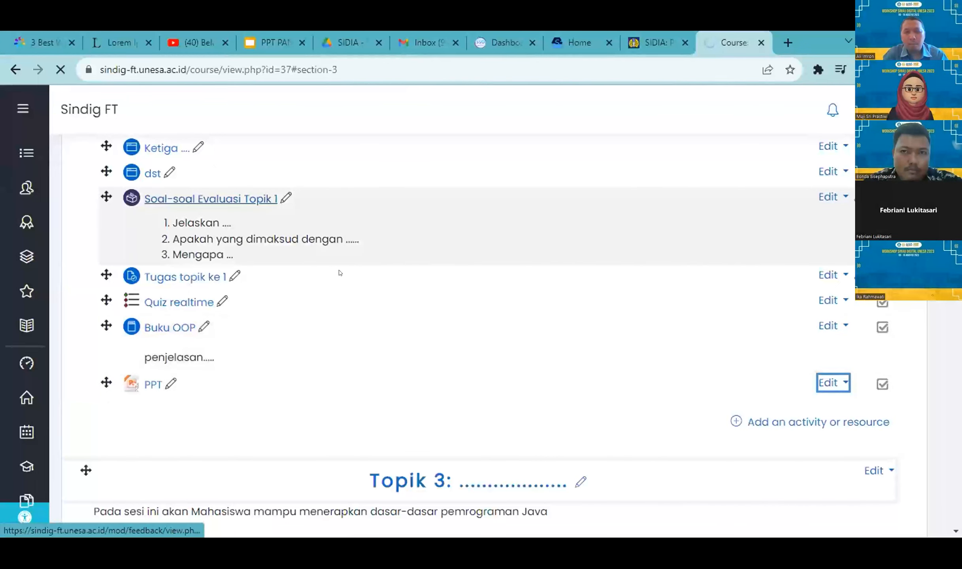
pyautogui.scroll(-3, 469, 279)
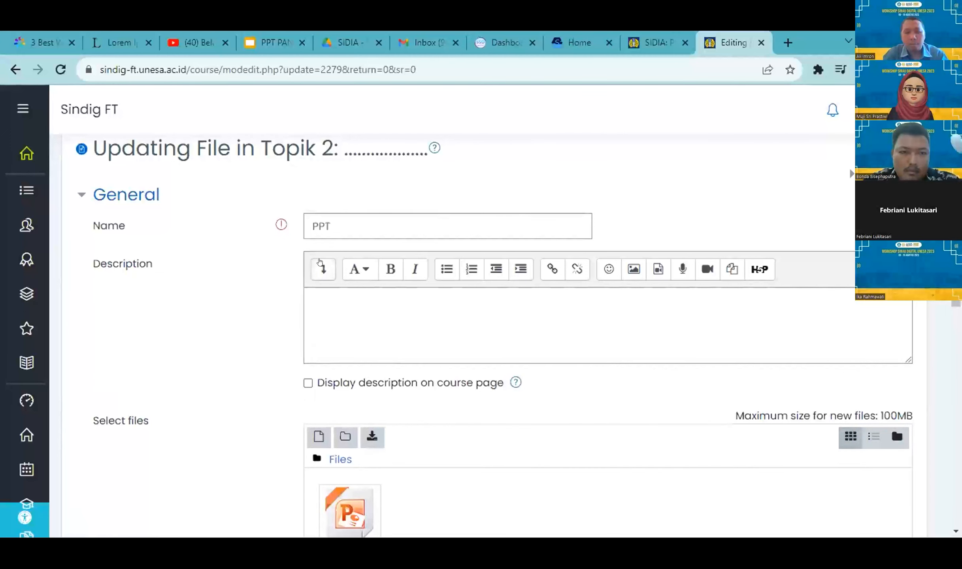
pyautogui.click(321, 271)
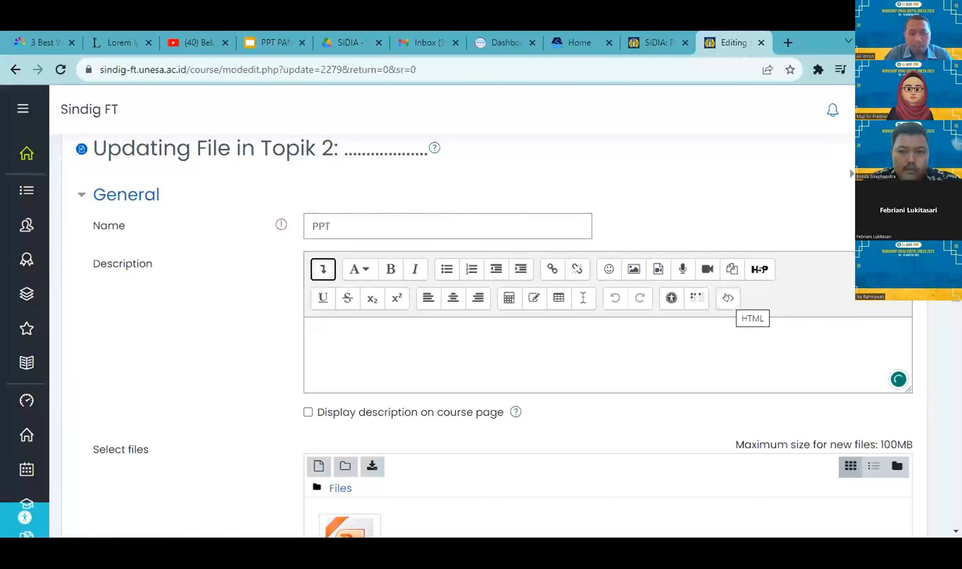
# Step: Replace the HTML source of the PPT description with the copied Google Slides iframe embed code and return to the visual editor
pyautogui.click(727, 297)
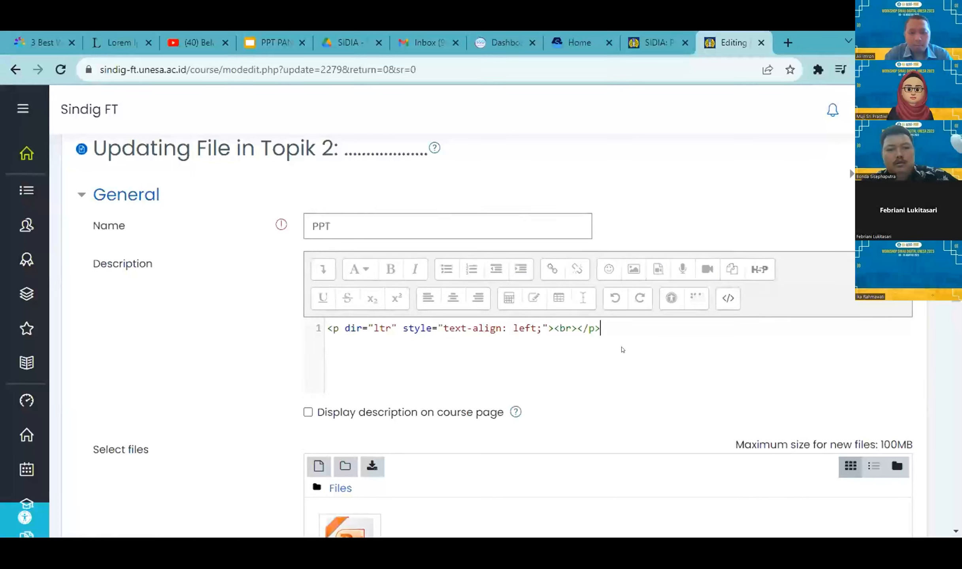
pyautogui.hotkey('ctrl', 'a')
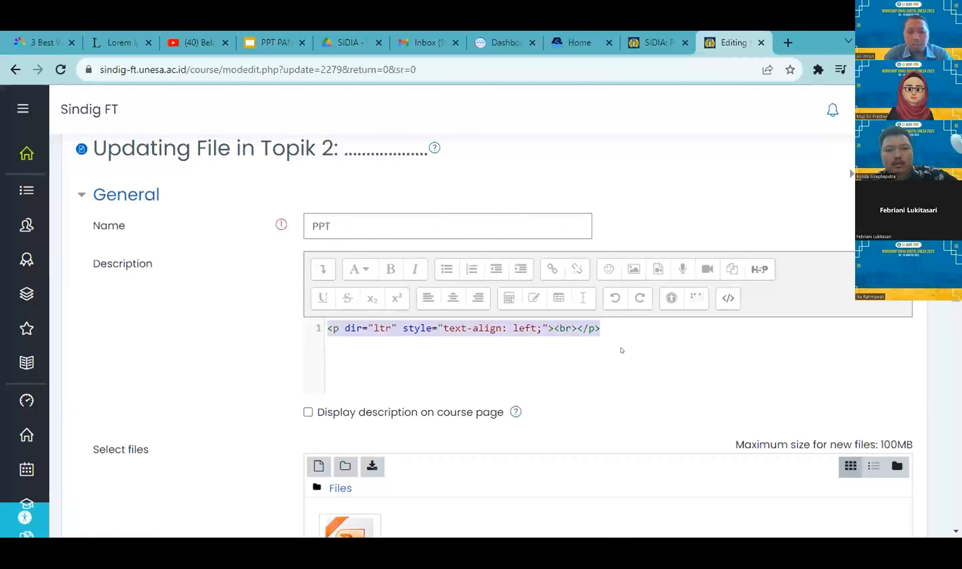
pyautogui.write('<iframe src="https://docs.google.com/presentation/d/e/2PACX-1vTSuwErYQUFgPvsXaJyRcWCHsBpfYGIxxFEWqI1n4gRv-8I_iaxY2WQVVzDCKdaNsjhA-95HBJ35mFr/embed?start=false&loop=false&delayms=3000" frameborder="0" width="960" height="569" allowfullscreen="true" mozallowfullscreen="true" webkitallowfullscreen="true"></iframe>')
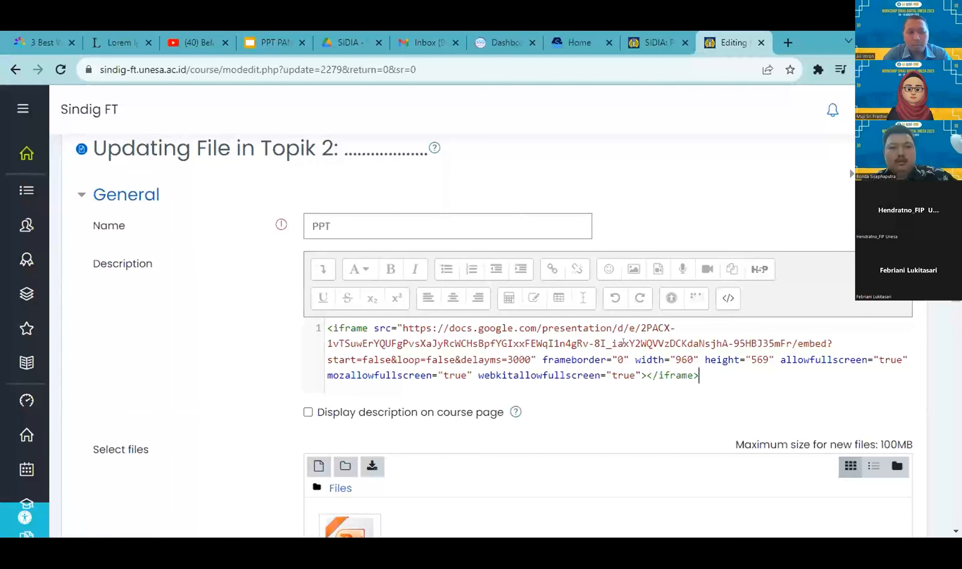
pyautogui.click(265, 42)
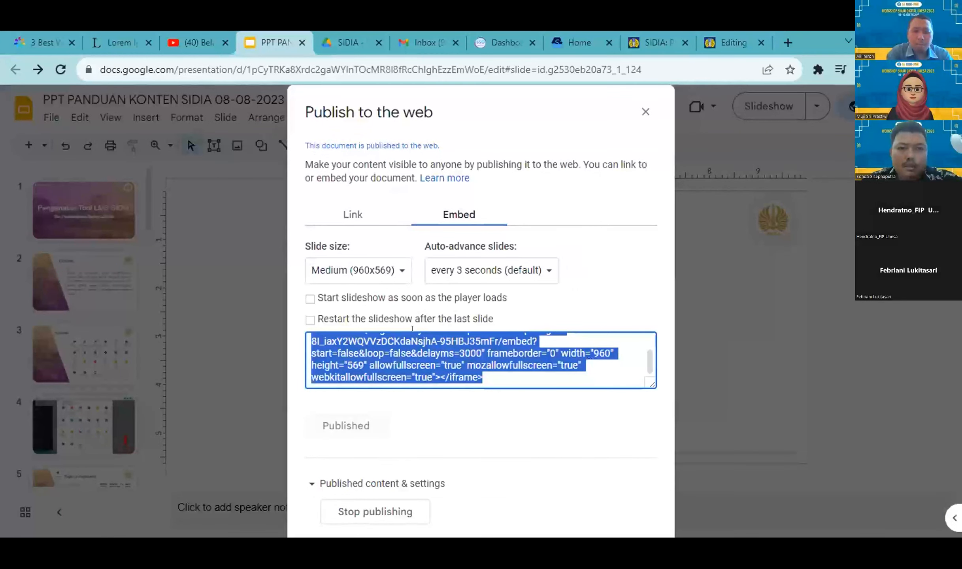
pyautogui.click(732, 43)
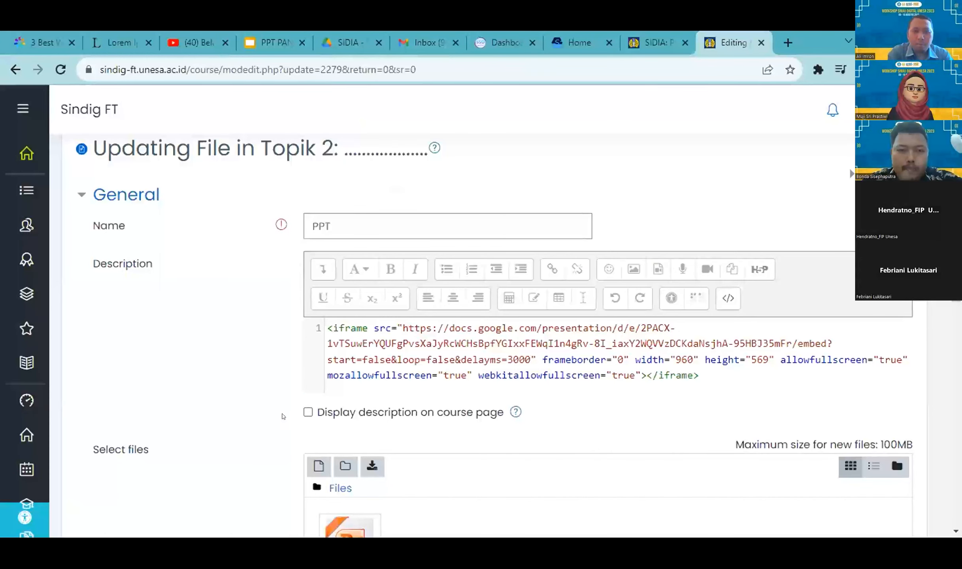
pyautogui.scroll(-2, 478, 306)
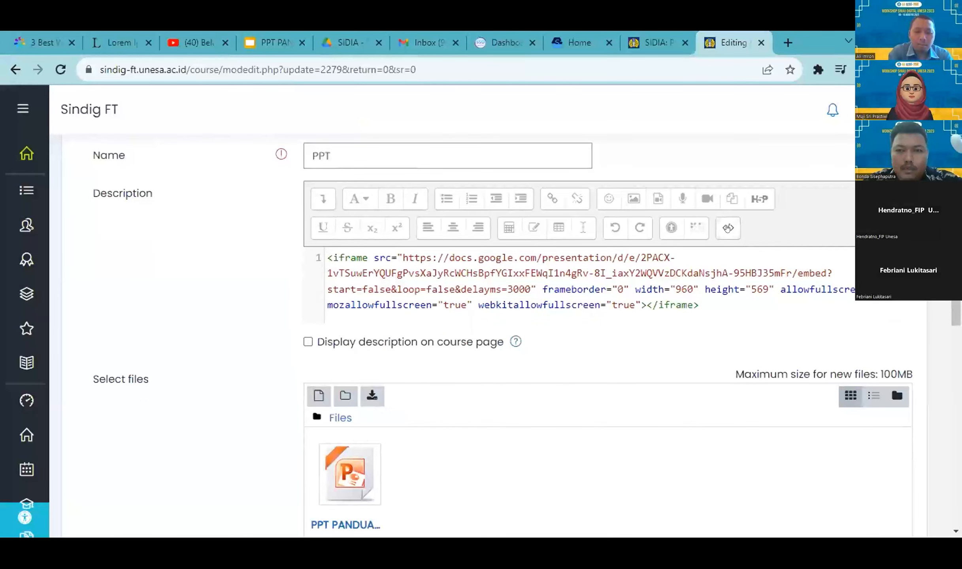
pyautogui.click(727, 228)
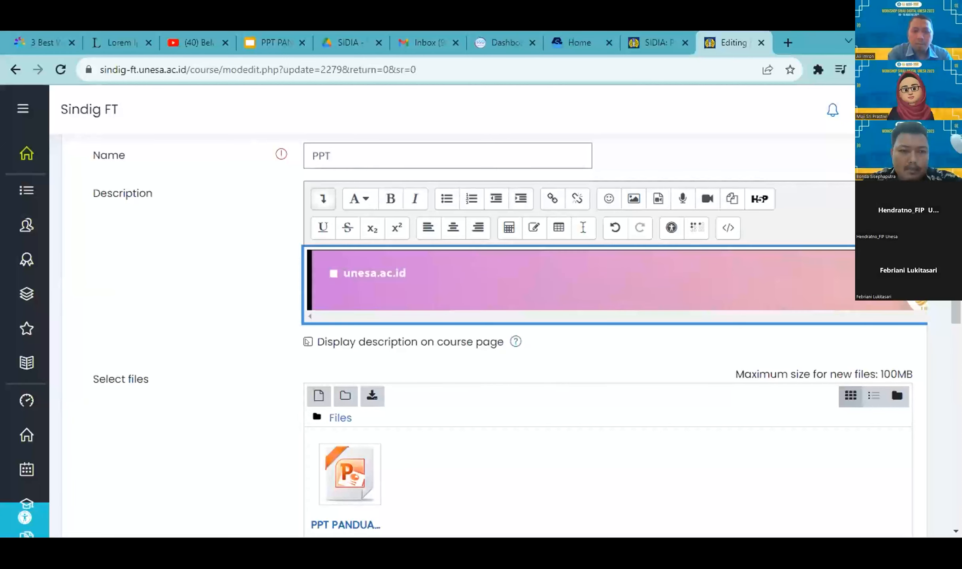
# Step: Enable displaying the PPT description on the course page, then save and return to the course
pyautogui.click(307, 342)
pyautogui.scroll(-5, 230, 333)
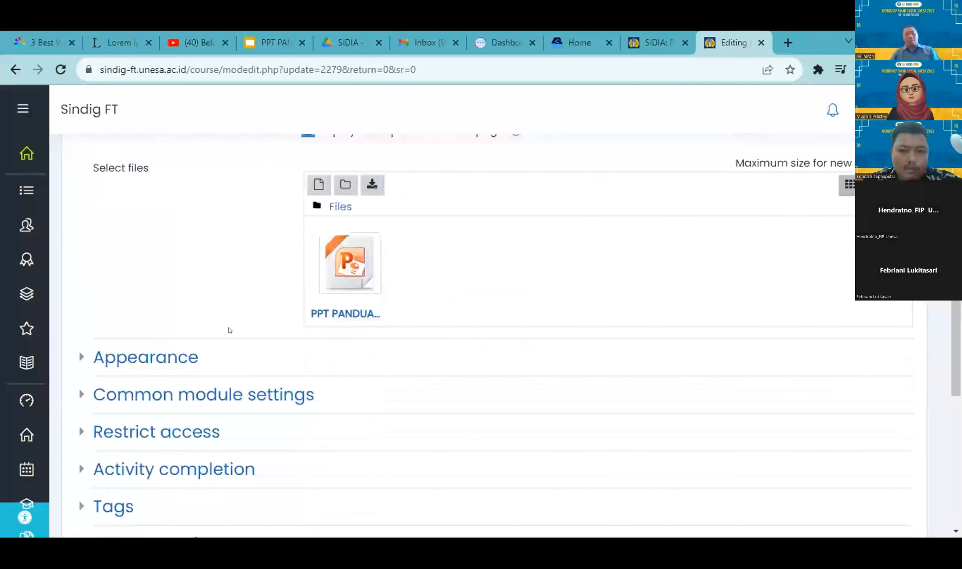
pyautogui.scroll(-3, 230, 330)
pyautogui.click(389, 442)
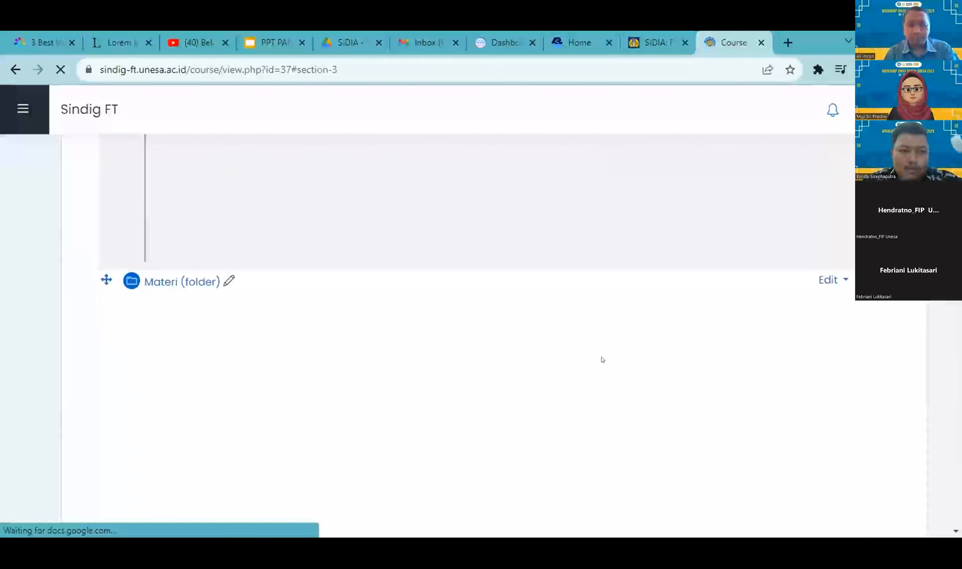
# Step: Examine the embedded presentation under PPT in Topik 2, advancing it to slide 3
pyautogui.scroll(-13, 603, 359)
pyautogui.scroll(-12, 603, 354)
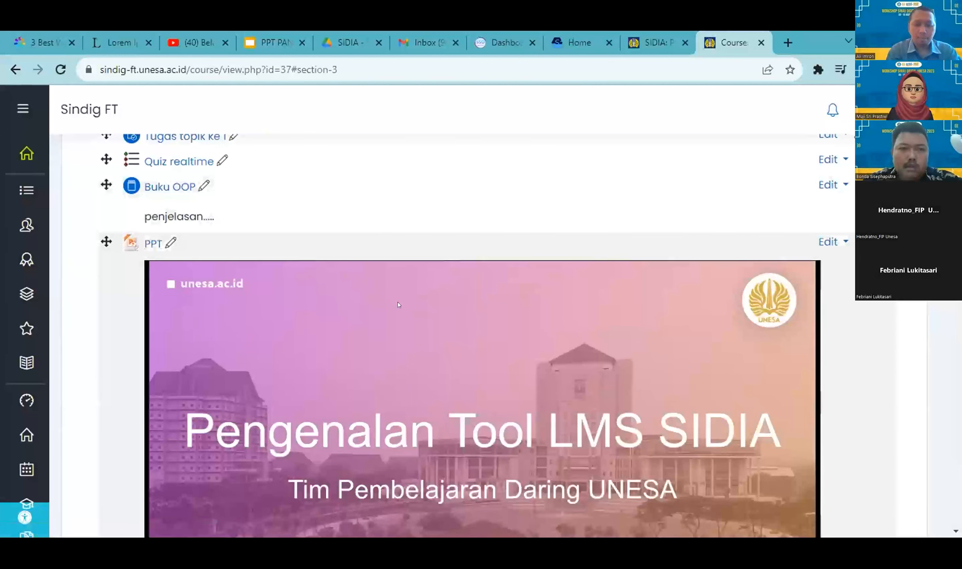
pyautogui.scroll(-5, 398, 305)
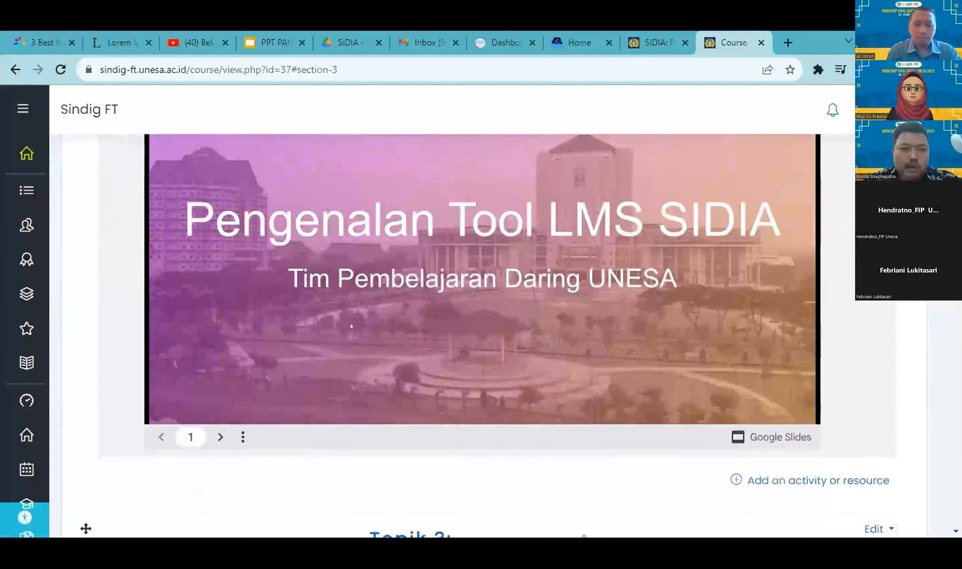
pyautogui.click(220, 437)
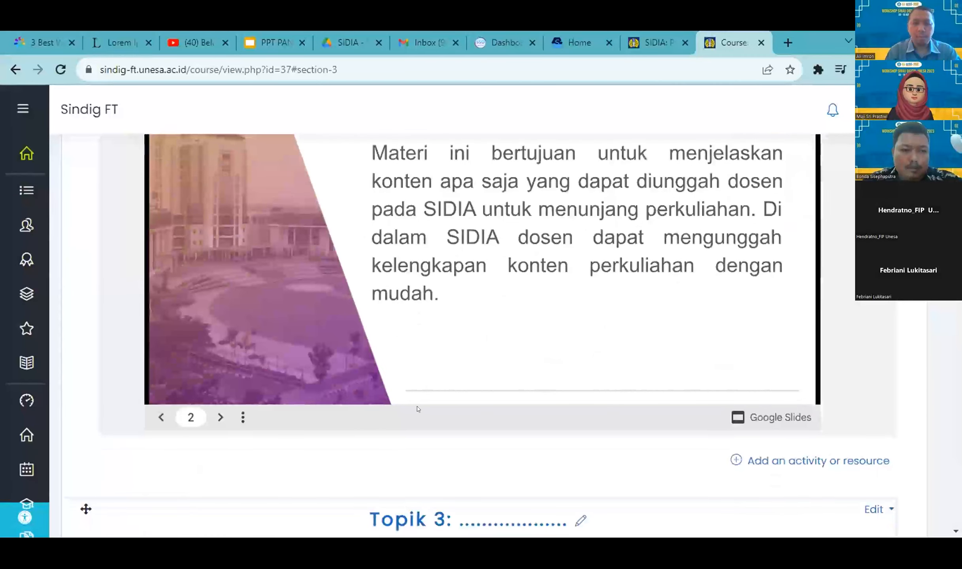
pyautogui.click(221, 417)
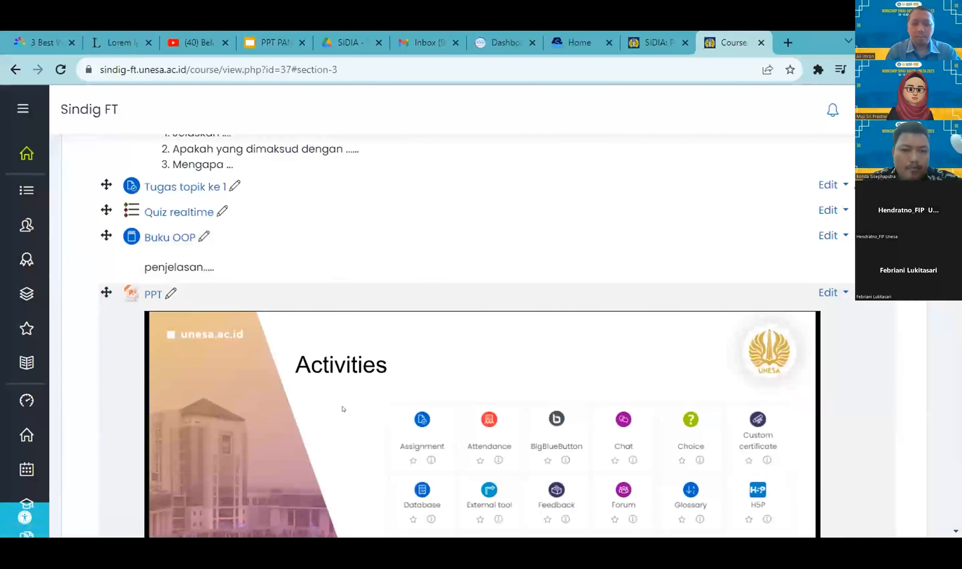
pyautogui.scroll(-5, 936, 317)
pyautogui.scroll(-3, 936, 316)
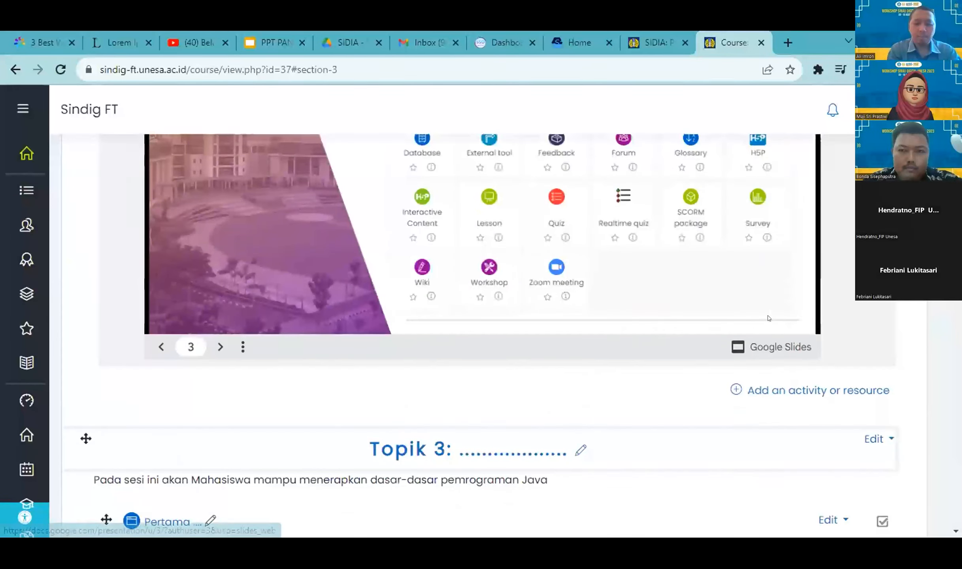
pyautogui.scroll(10, 485, 328)
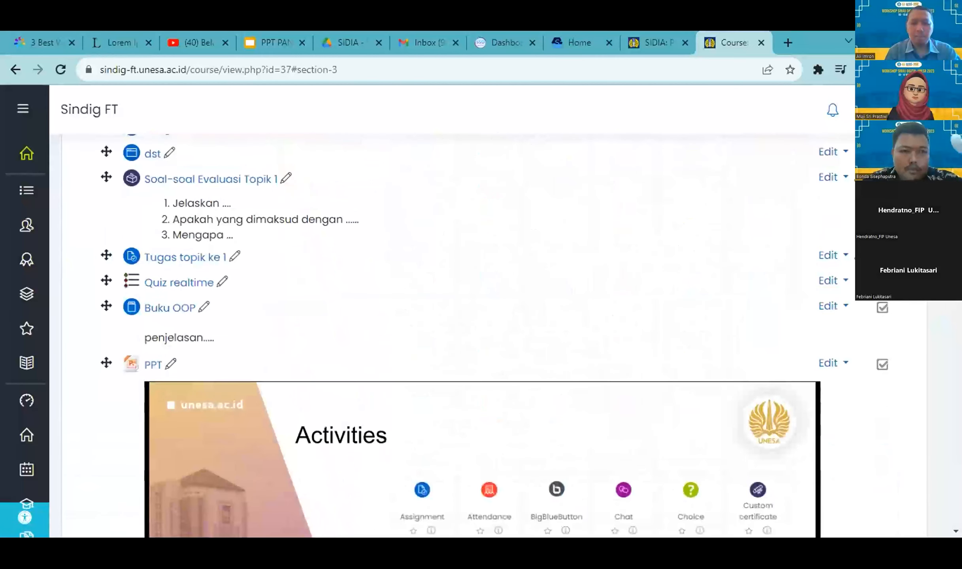
pyautogui.scroll(-10, 794, 321)
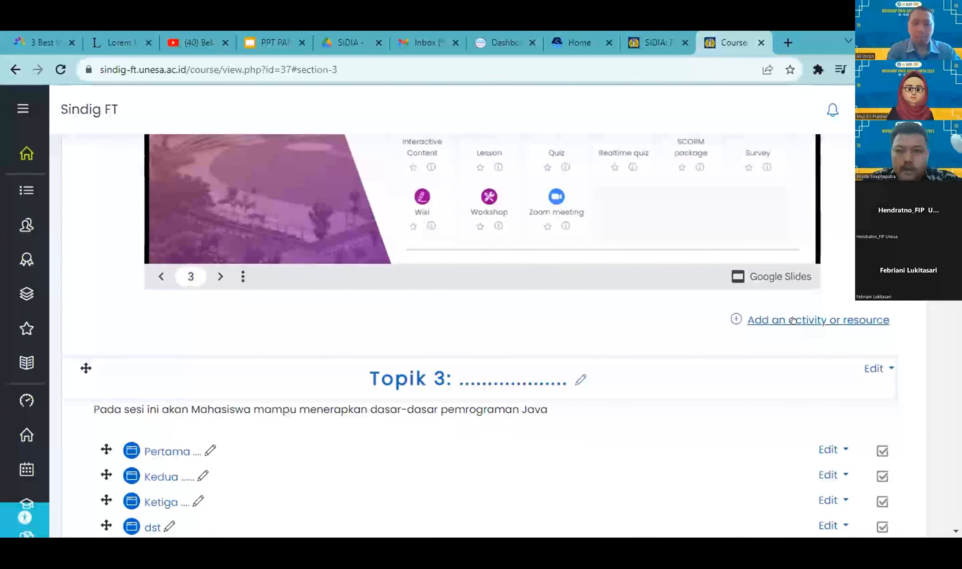
# Step: Add a Folder resource to Topik 2 and name it Materi
pyautogui.click(794, 320)
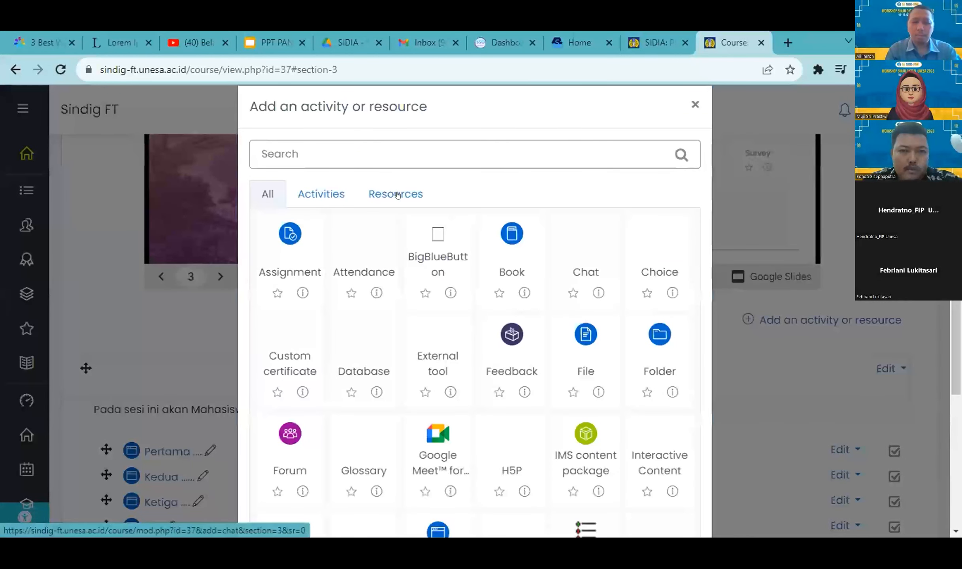
pyautogui.click(398, 195)
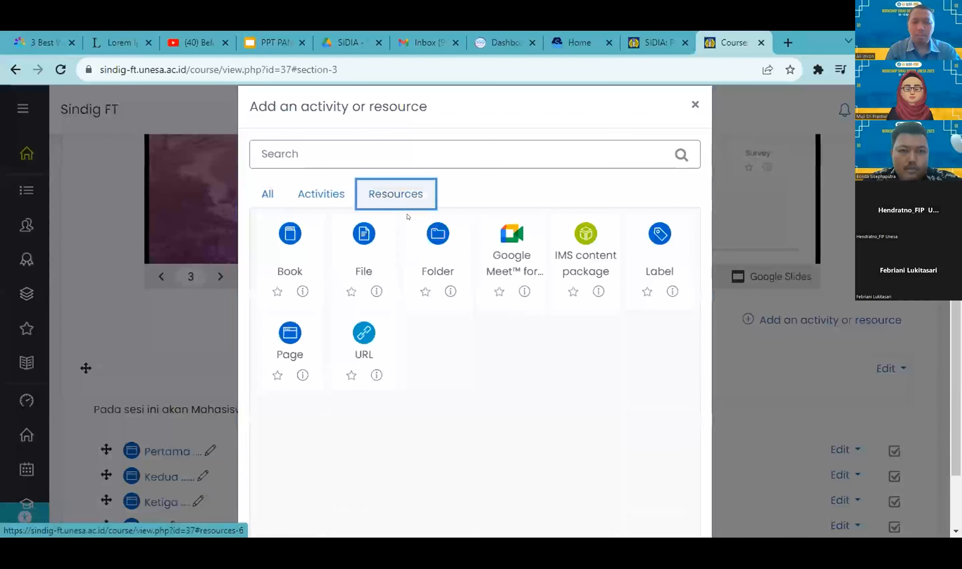
pyautogui.click(430, 260)
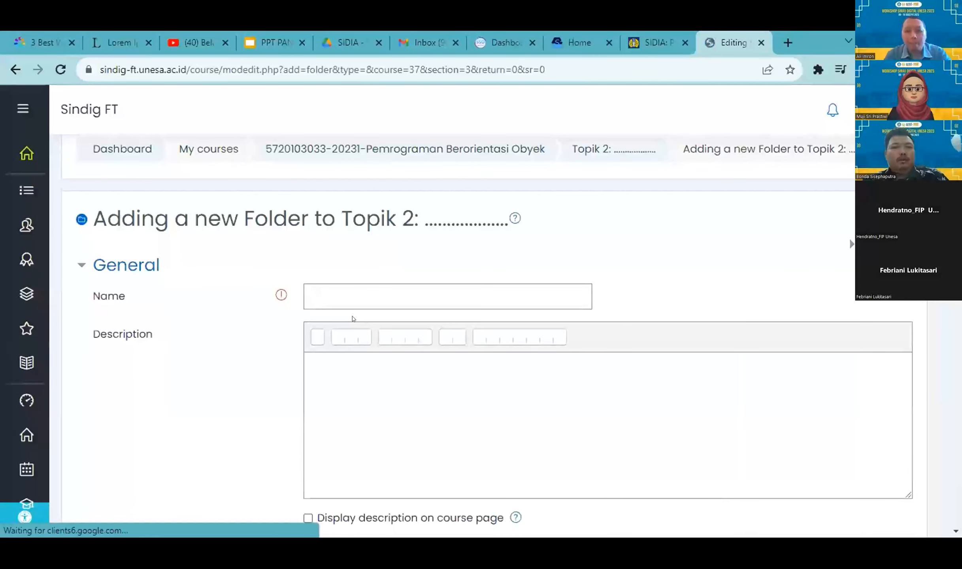
pyautogui.click(375, 294)
pyautogui.write('Materi')
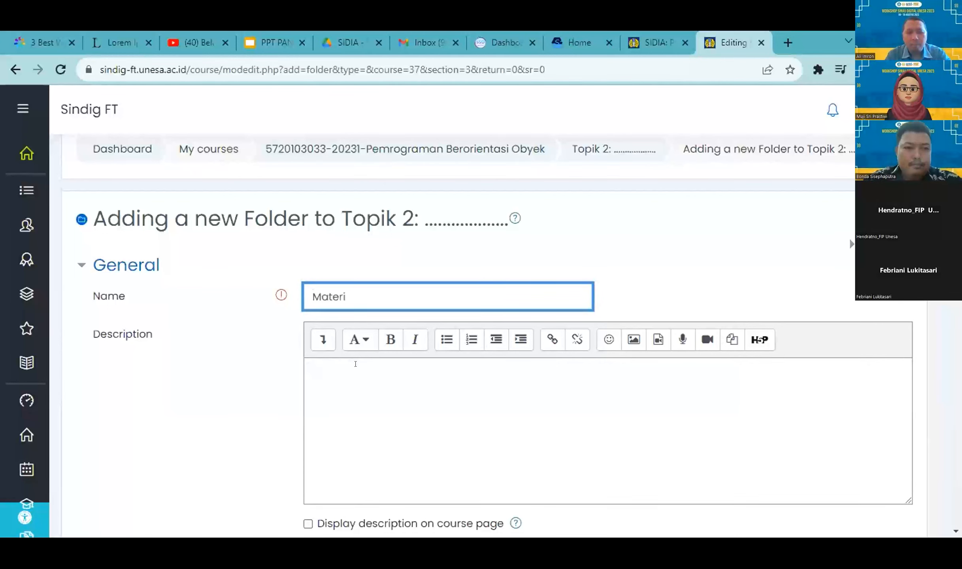
# Step: Upload OOProgramming.pdf and PPT PANDUAN KONTEN SIDIA 08-08-2023 (1).pdf to the folder, then save and return to the course
pyautogui.click(330, 405)
pyautogui.scroll(-6, 193, 300)
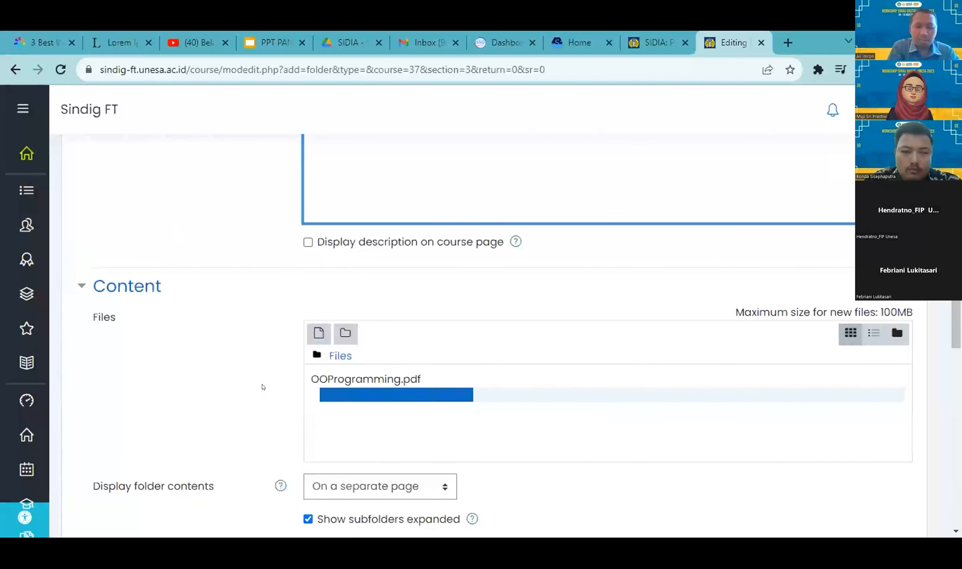
pyautogui.scroll(-2, 267, 387)
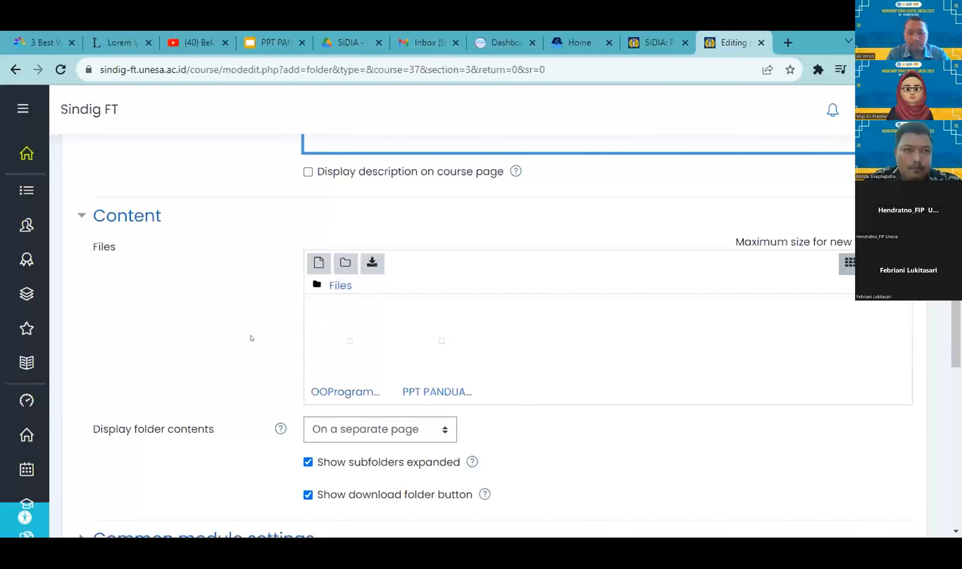
pyautogui.scroll(-5, 194, 330)
pyautogui.scroll(-2, 229, 215)
pyautogui.scroll(2, 230, 215)
pyautogui.scroll(-5, 363, 297)
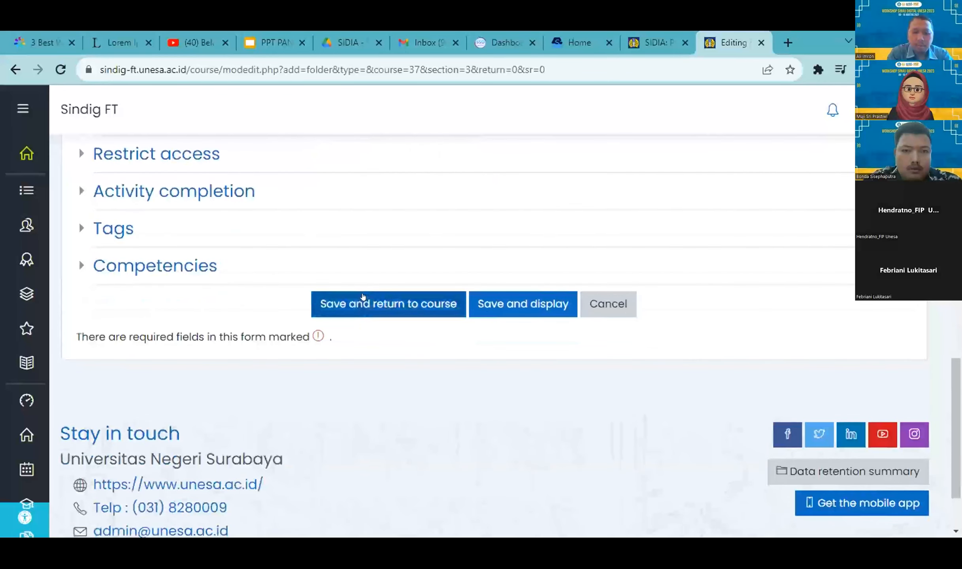
pyautogui.click(366, 304)
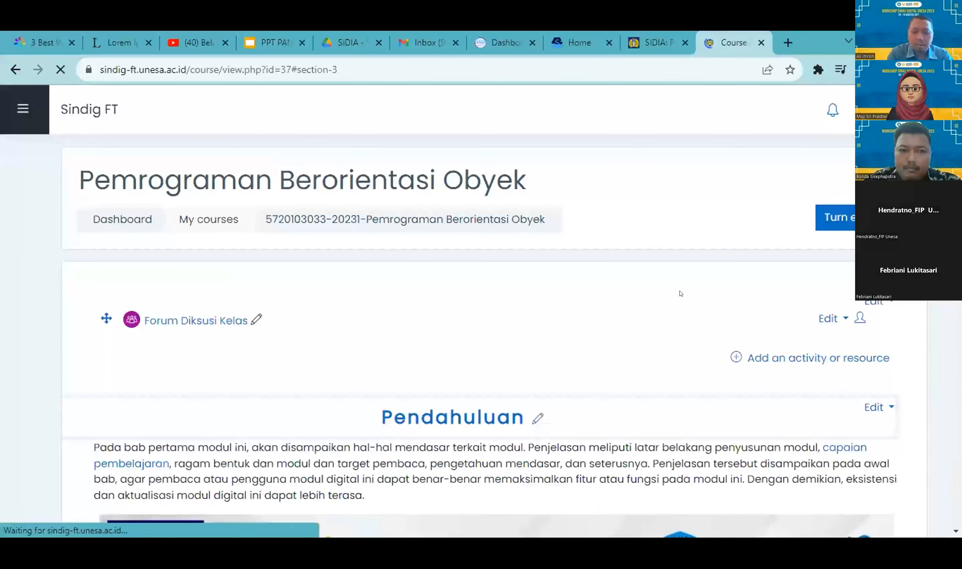
# Step: Open the Materi folder in Topik 2 to examine its files, then return to the course page
pyautogui.scroll(-10, 644, 271)
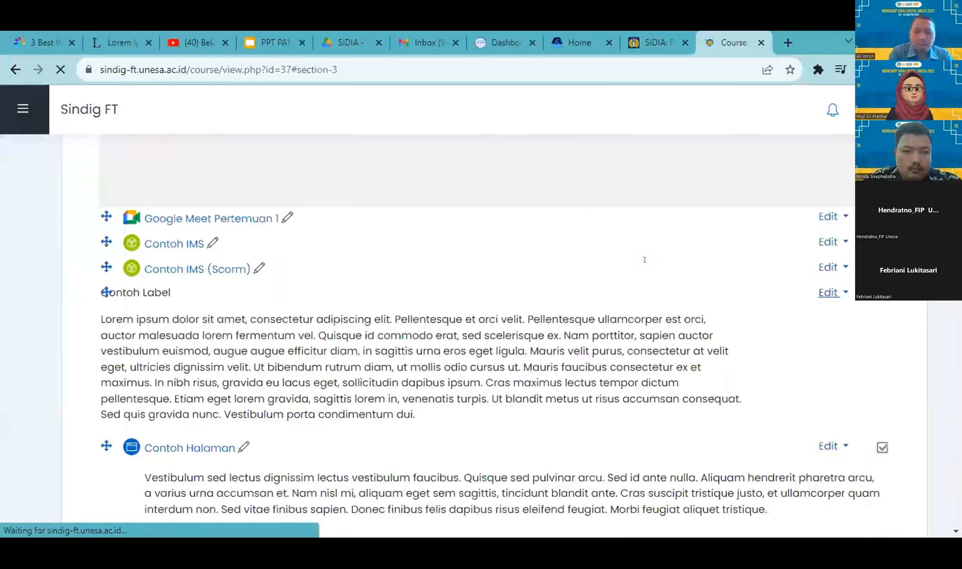
pyautogui.scroll(-10, 644, 262)
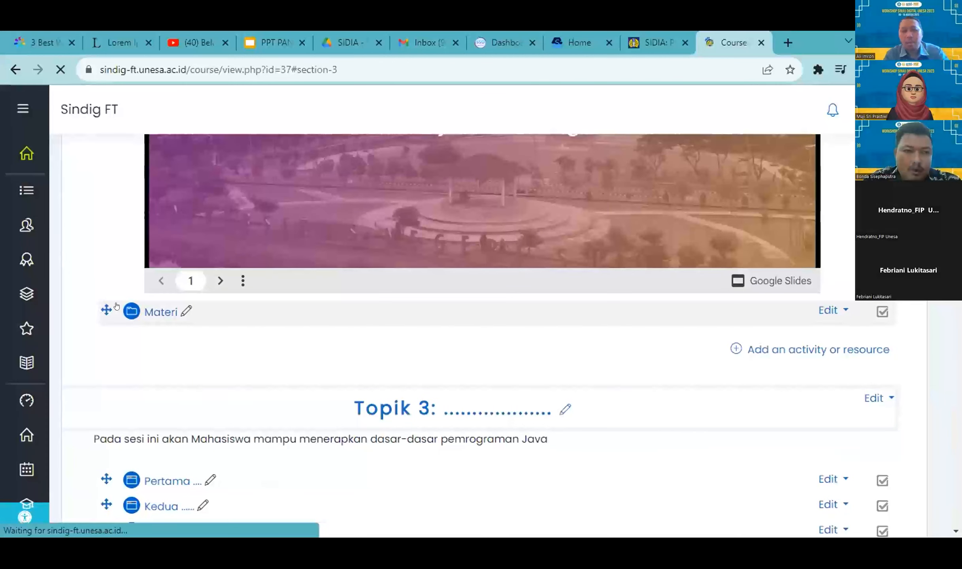
pyautogui.click(149, 313)
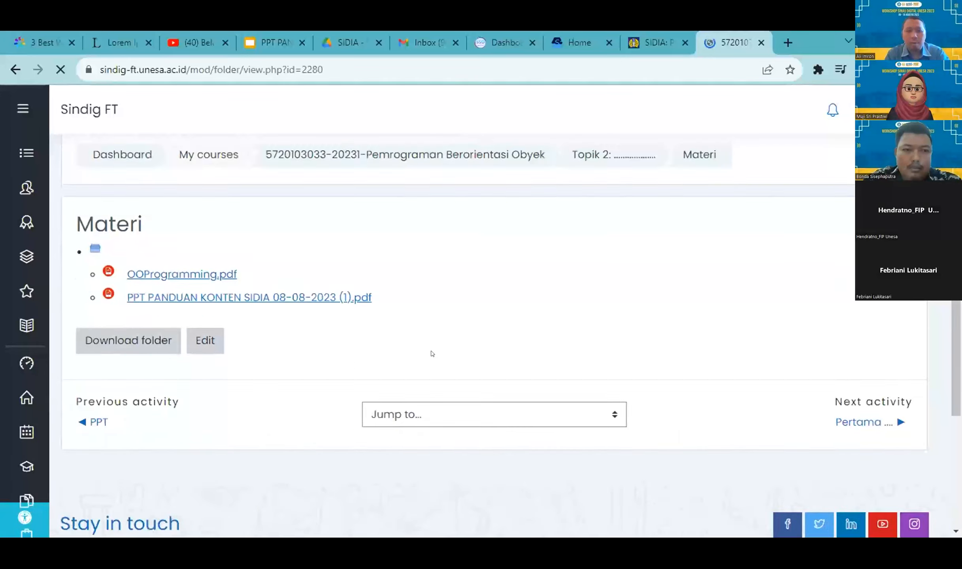
pyautogui.scroll(-1, 433, 354)
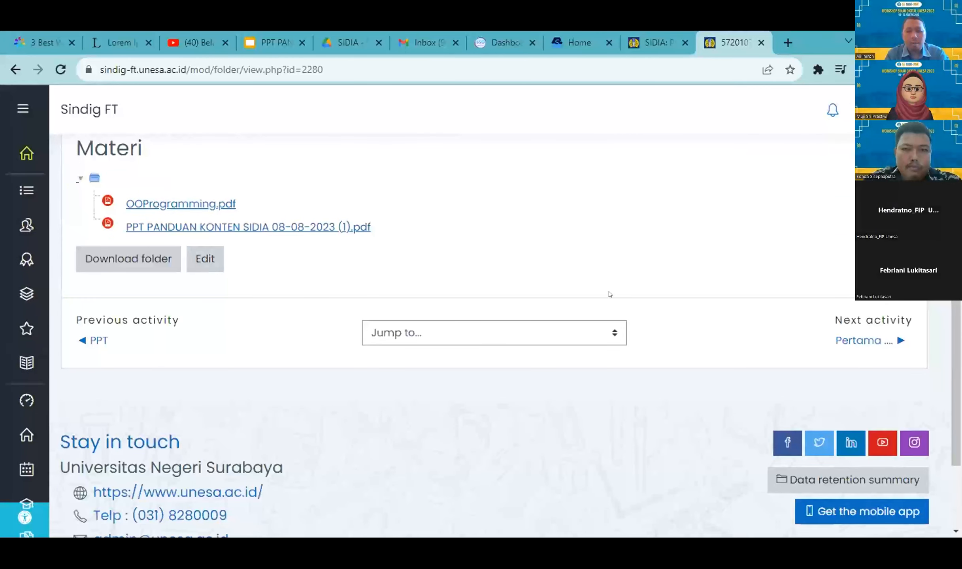
pyautogui.scroll(3, 633, 316)
pyautogui.click(23, 70)
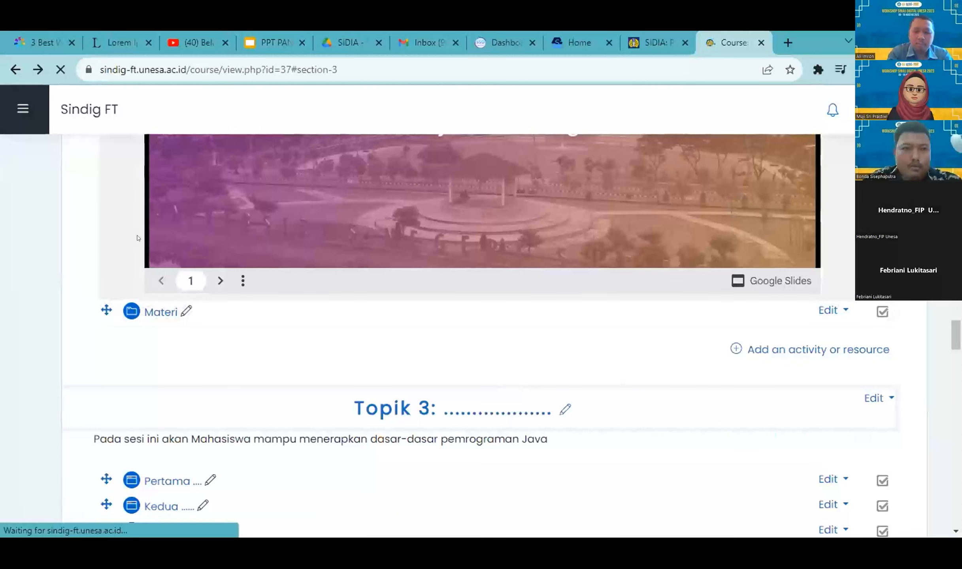
# Step: Switch to Google Drive and check the general access options of PPT PANDUAN KONTEN SIDIA 08-08-2023 (1).pdf
pyautogui.click(342, 39)
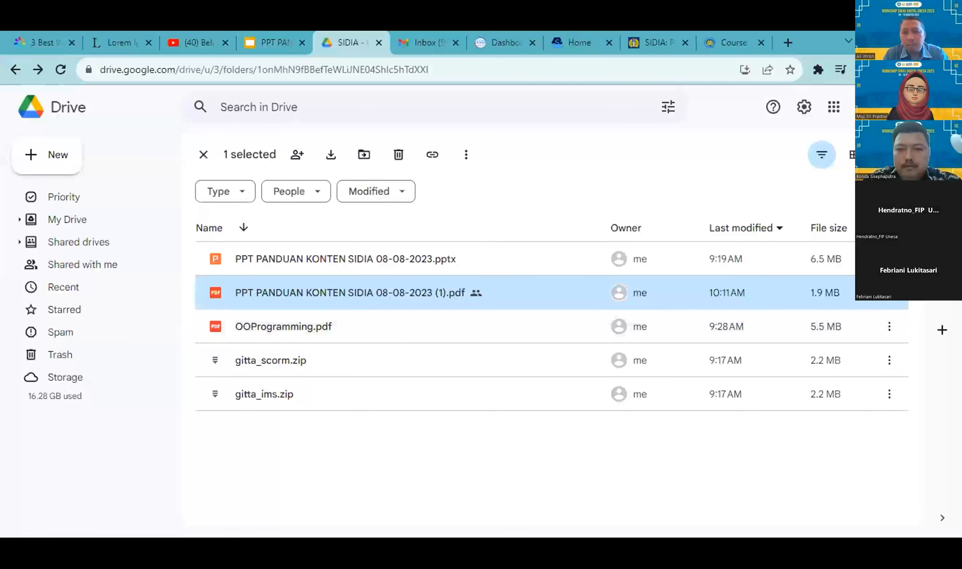
pyautogui.click(889, 293)
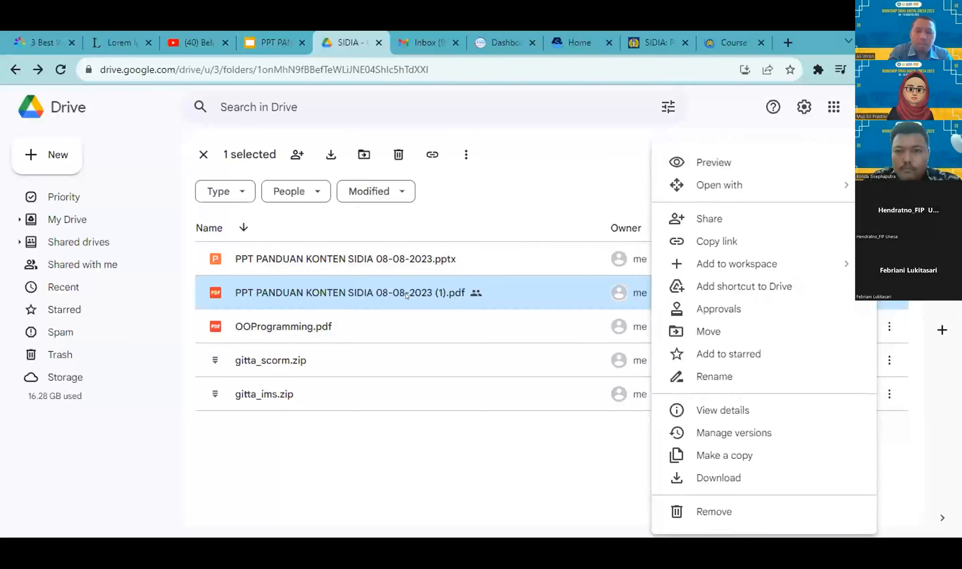
pyautogui.click(712, 217)
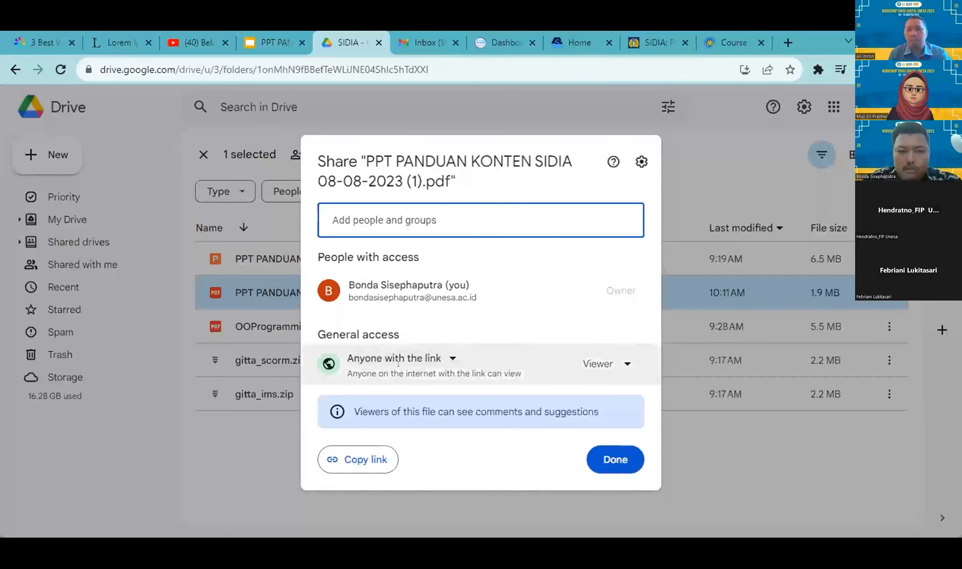
pyautogui.click(423, 361)
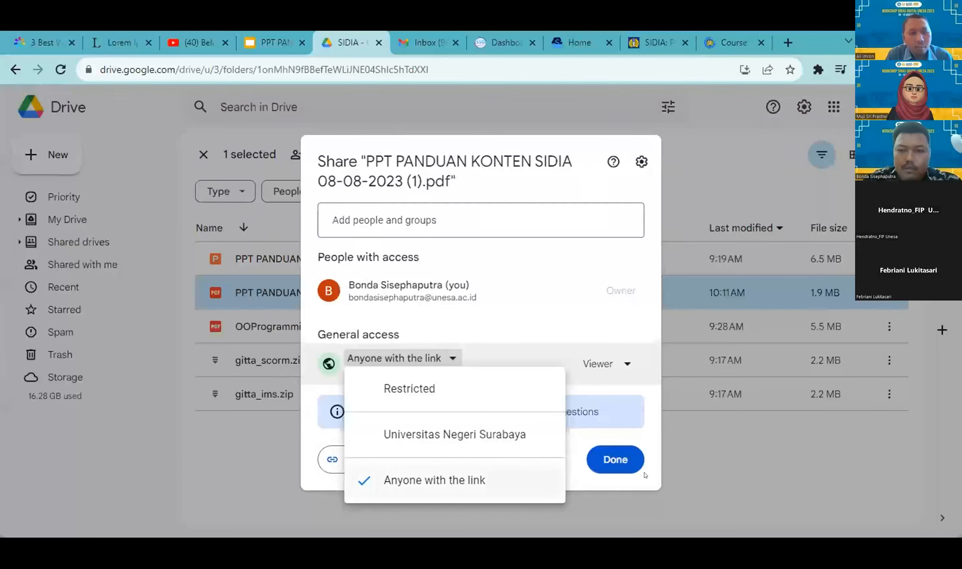
pyautogui.click(612, 462)
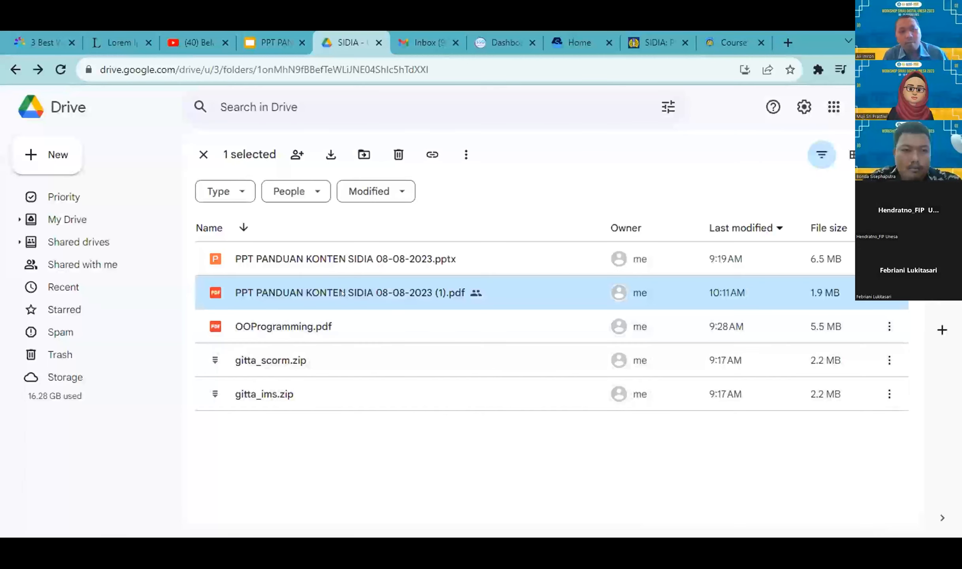
# Step: Open PPT PANDUAN KONTEN SIDIA 08-08-2023 (1).pdf from Google Drive in a new window
pyautogui.doubleClick(343, 285)
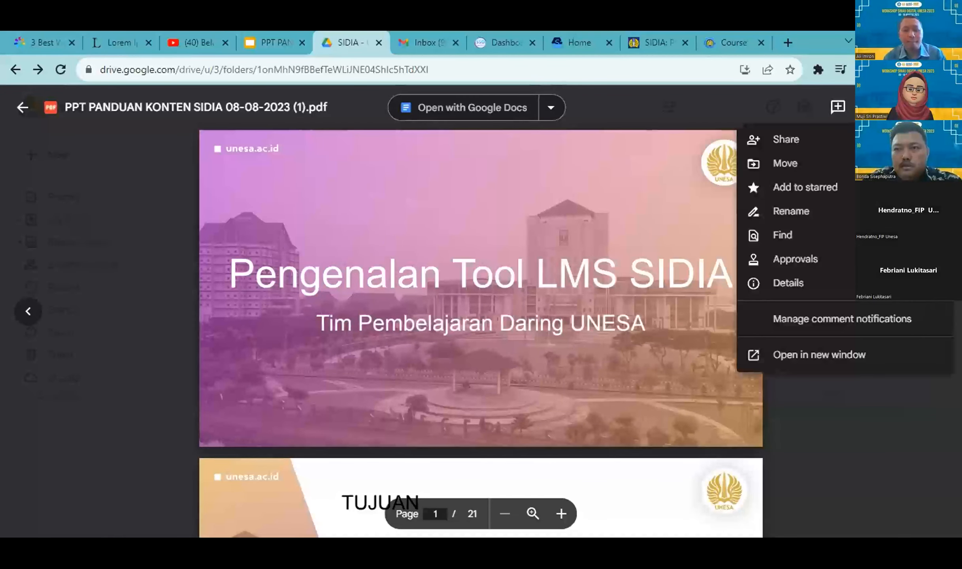
pyautogui.click(794, 353)
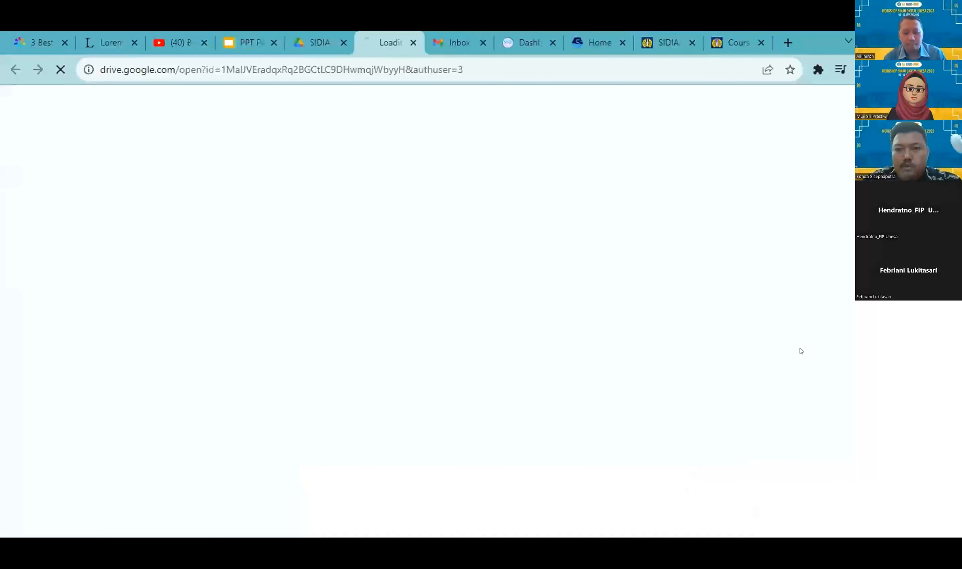
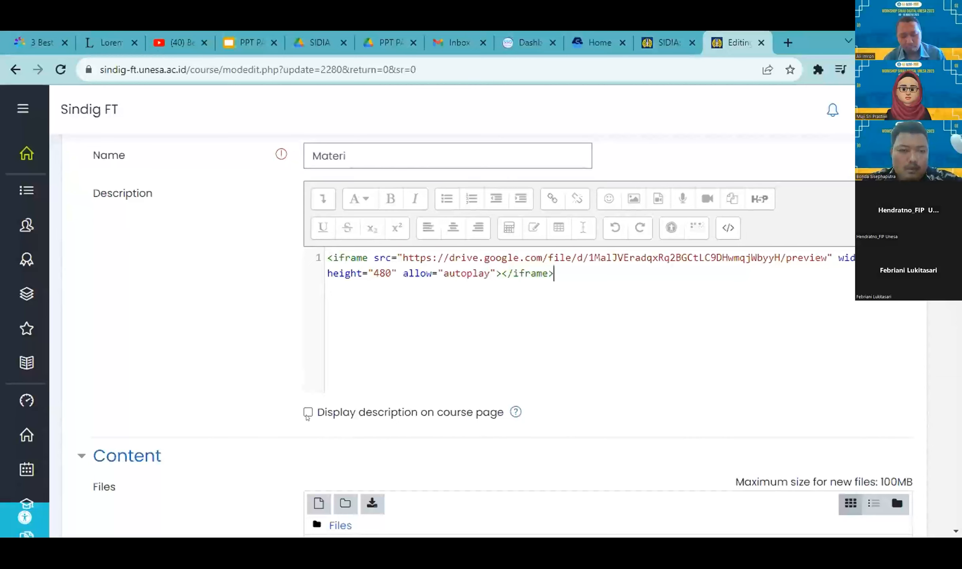
# Step: Show the Materi folder's embedded PDF description on the course page, then save and return to the course
pyautogui.click(308, 412)
pyautogui.scroll(-7, 356, 466)
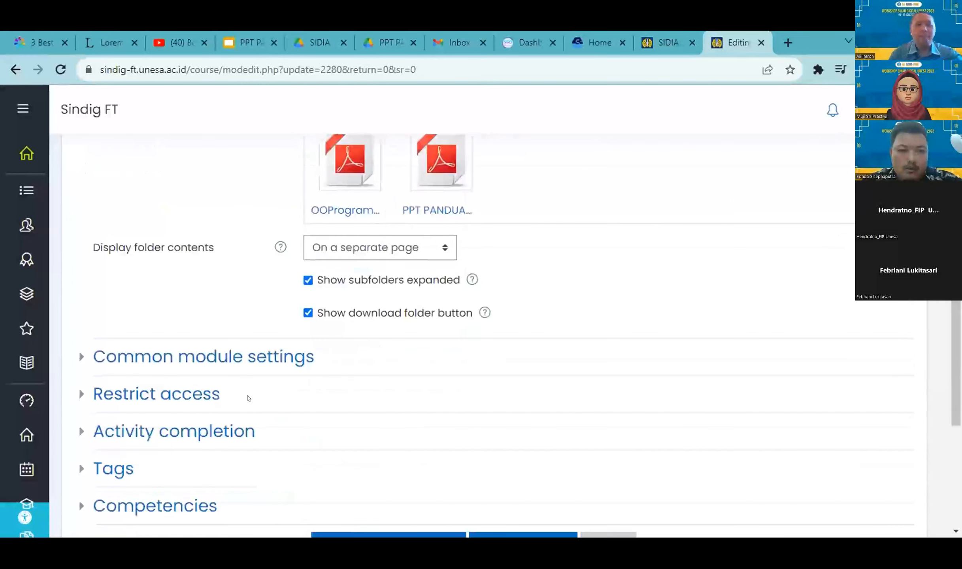
pyautogui.click(355, 467)
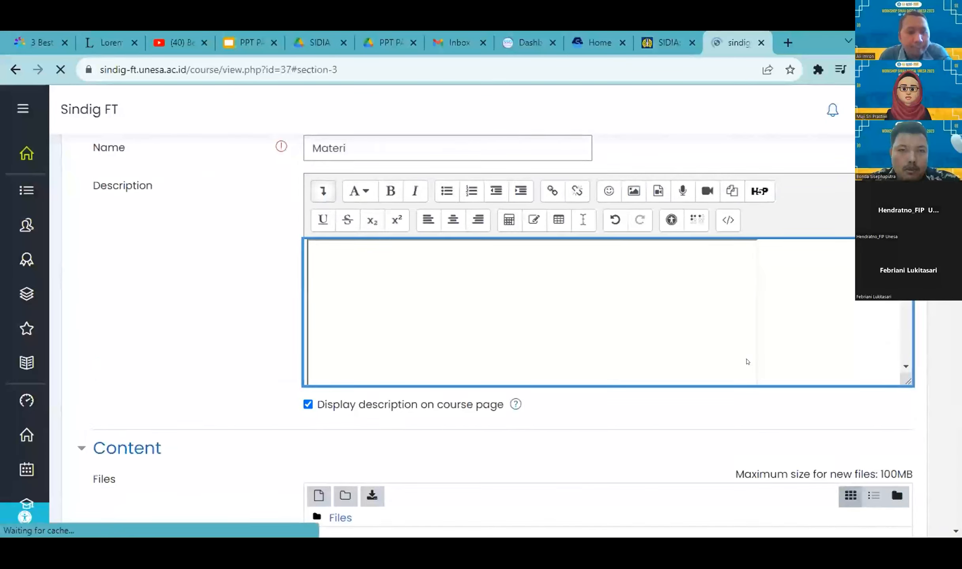
# Step: Examine the pages of the PDF embedded under the Materi folder in Topik 2
pyautogui.scroll(-20, 612, 381)
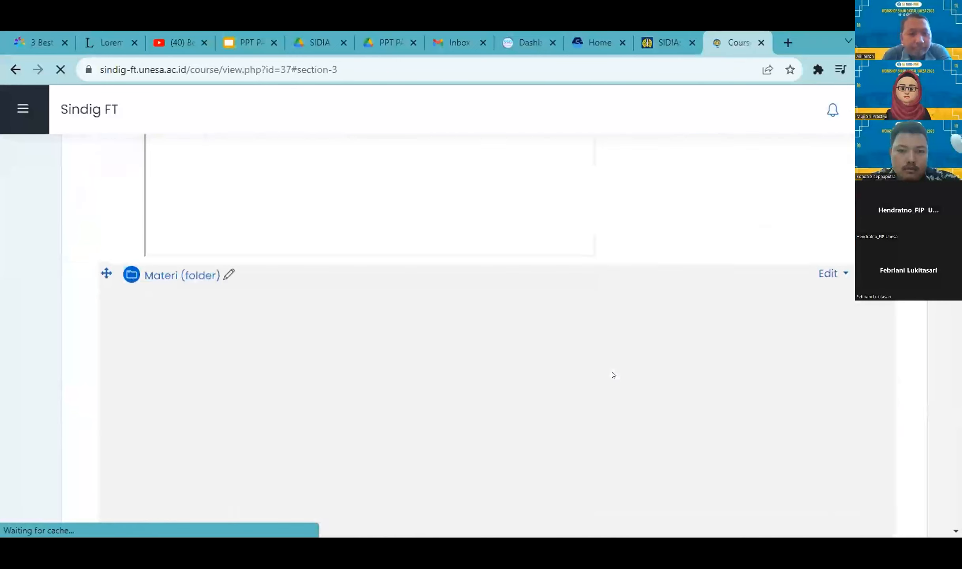
pyautogui.scroll(-5, 613, 375)
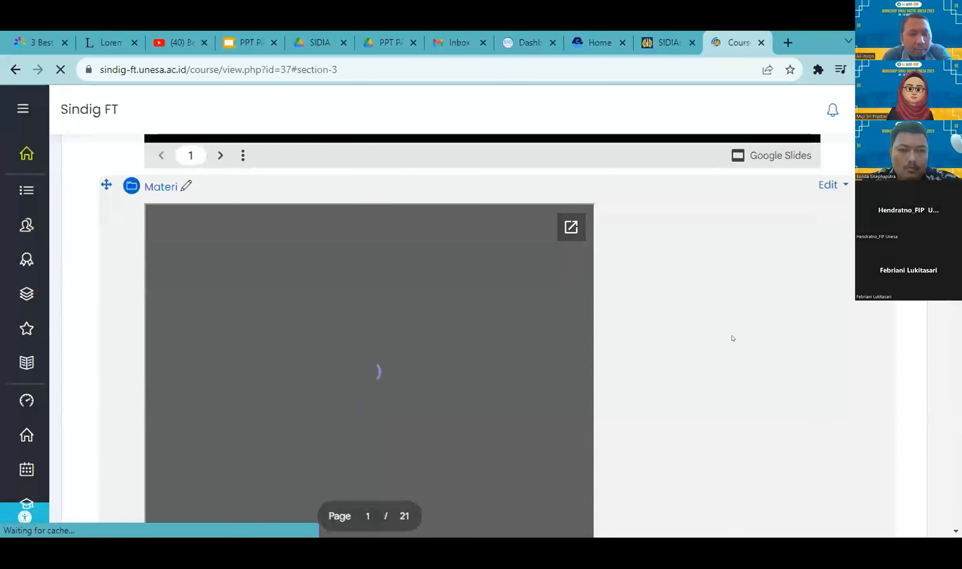
pyautogui.scroll(-1, 634, 338)
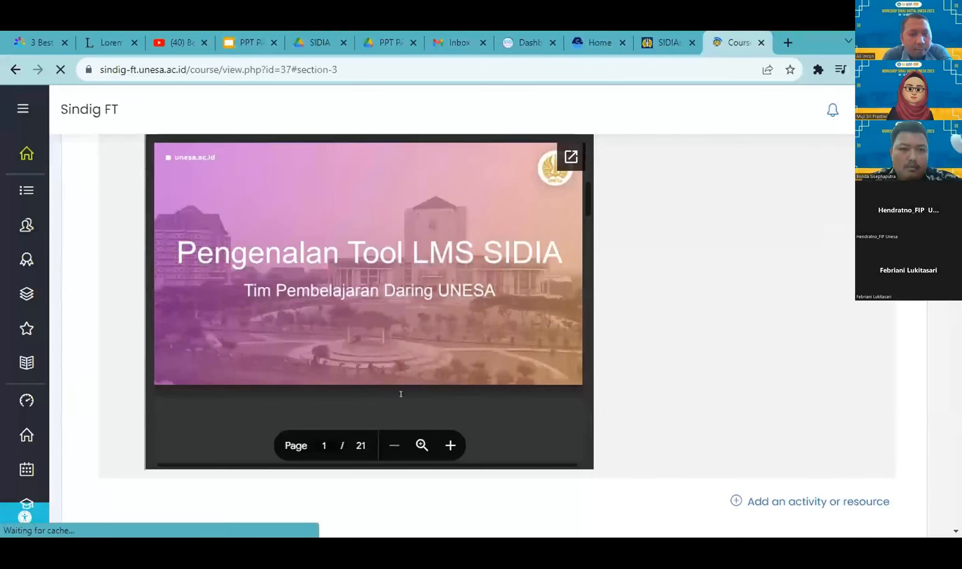
pyautogui.scroll(-1, 436, 309)
pyautogui.scroll(-12, 436, 309)
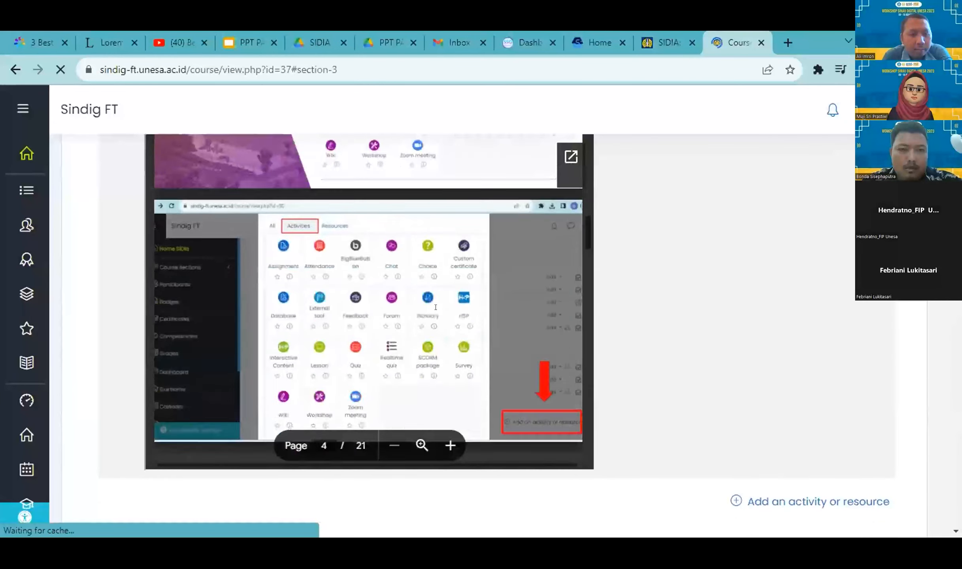
pyautogui.scroll(-15, 435, 307)
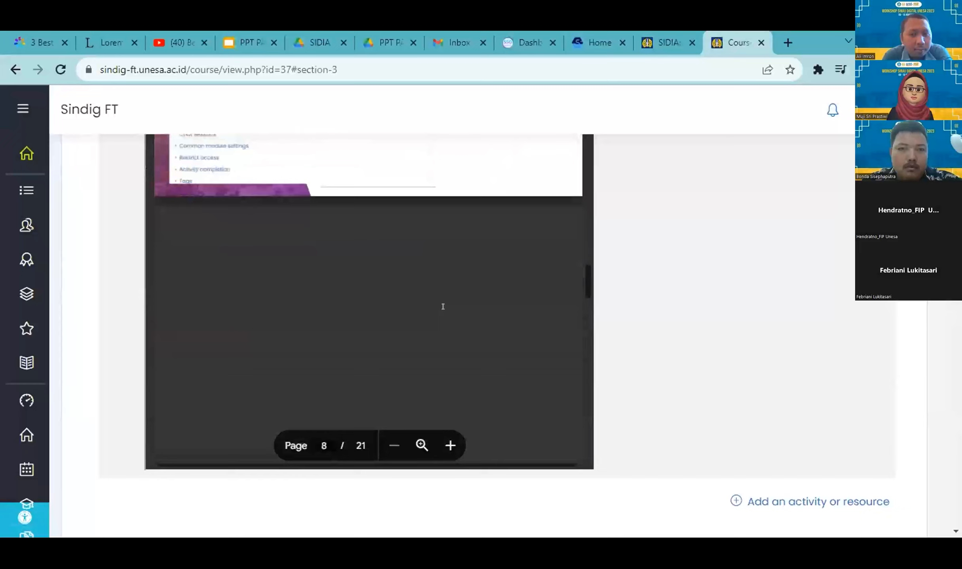
pyautogui.scroll(-6, 444, 305)
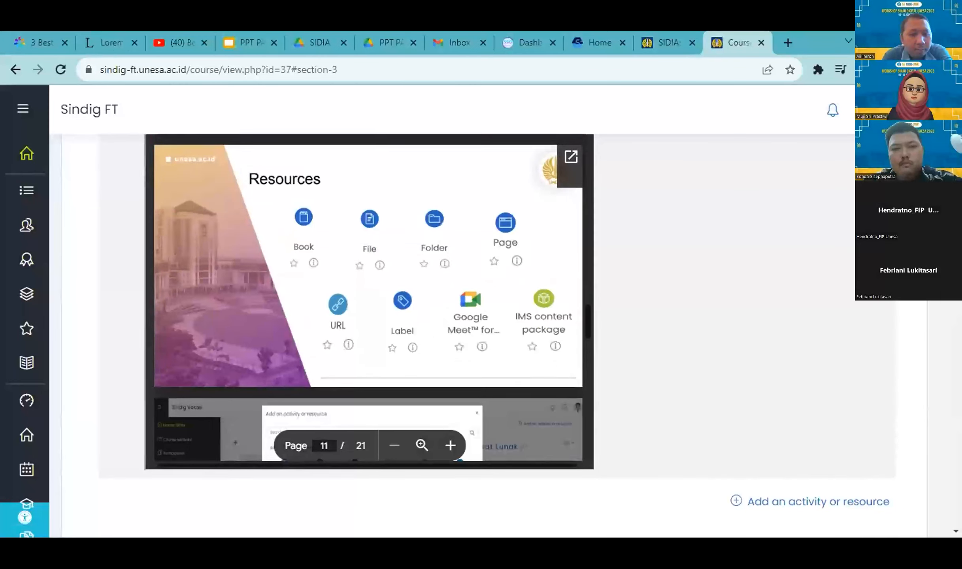
pyautogui.scroll(-1, 497, 298)
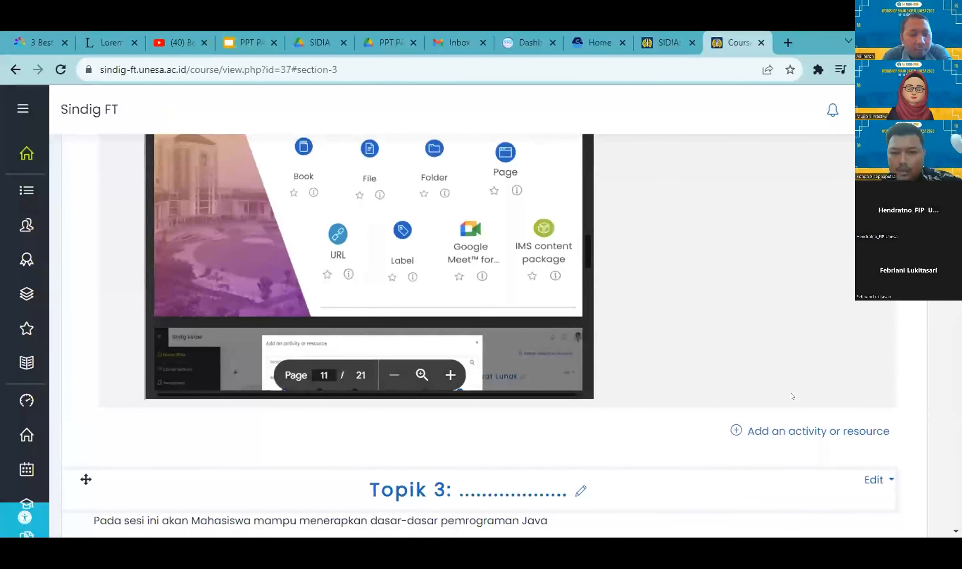
# Step: Add a Google Meet for Moodle resource to Topik 2 and name the room Pertemuan 2
pyautogui.click(767, 431)
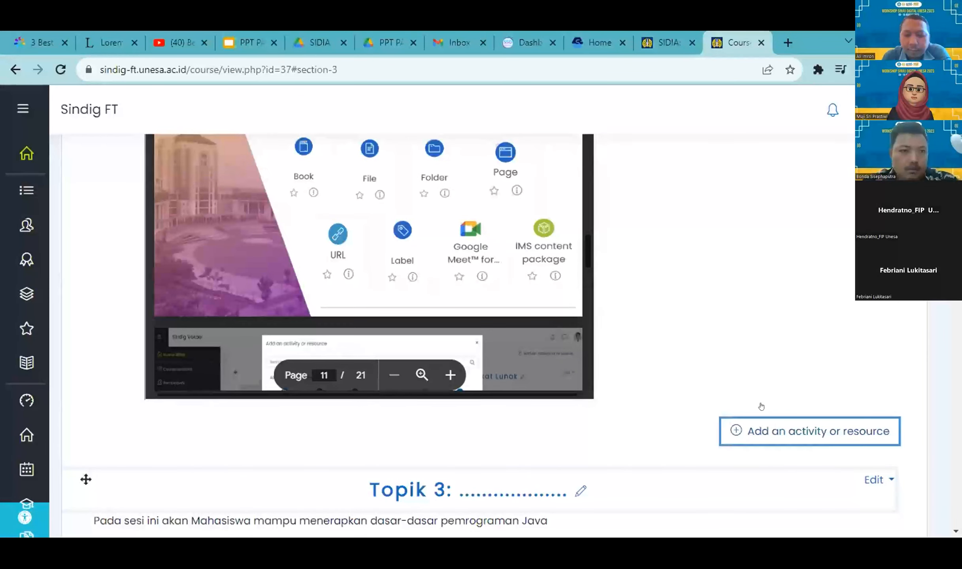
pyautogui.click(758, 429)
pyautogui.click(387, 192)
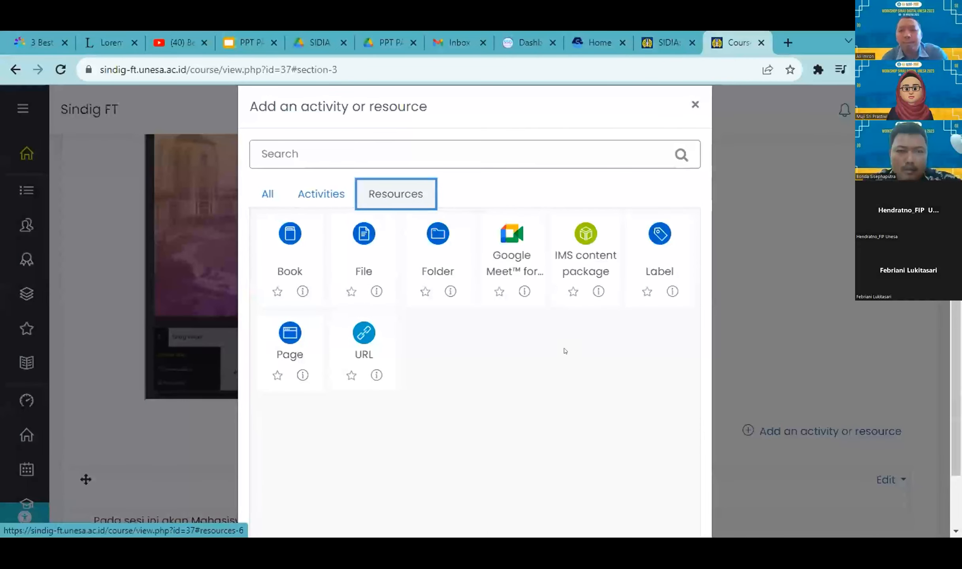
pyautogui.click(510, 241)
pyautogui.scroll(-1, 433, 305)
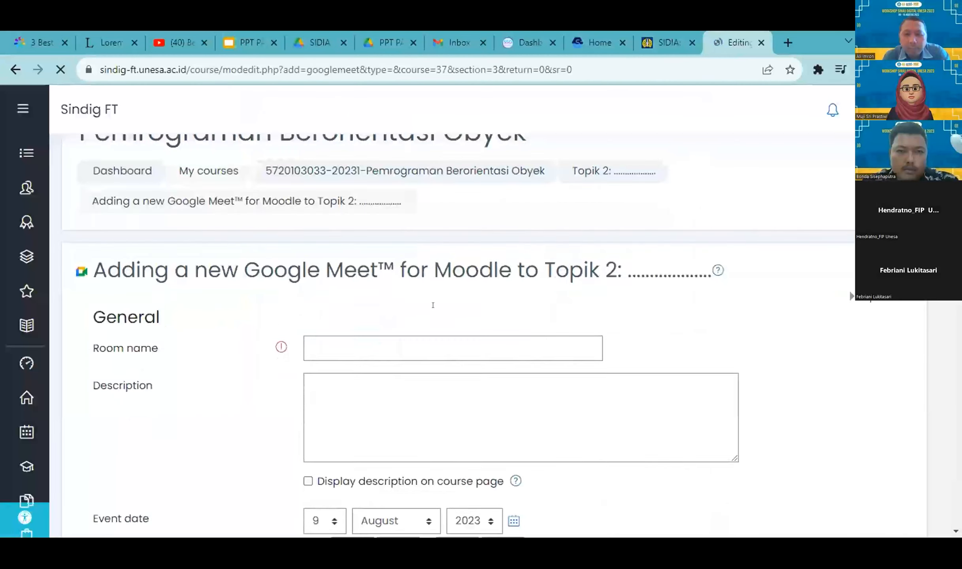
pyautogui.scroll(-2, 433, 305)
pyautogui.click(344, 251)
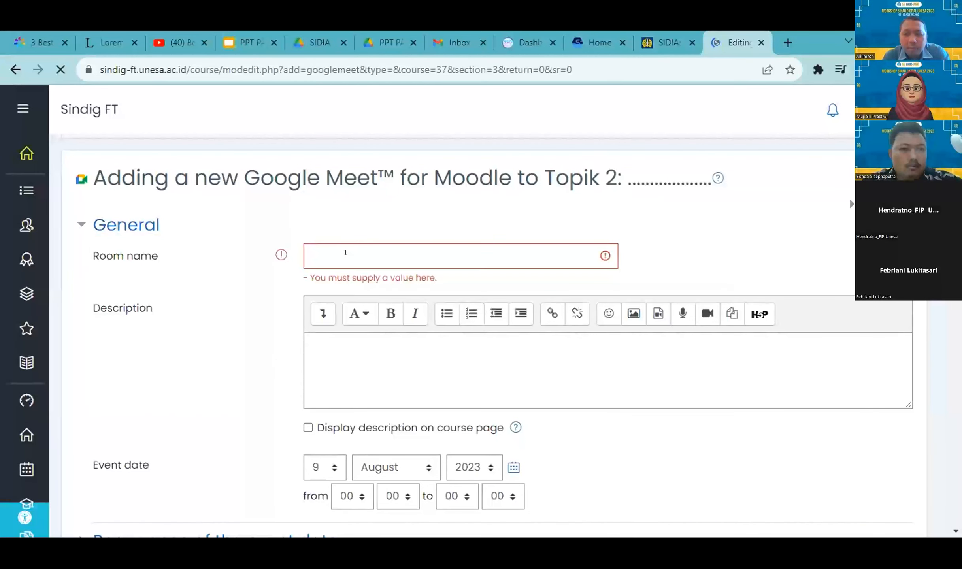
pyautogui.click(378, 251)
pyautogui.write('Pertwmuan ')
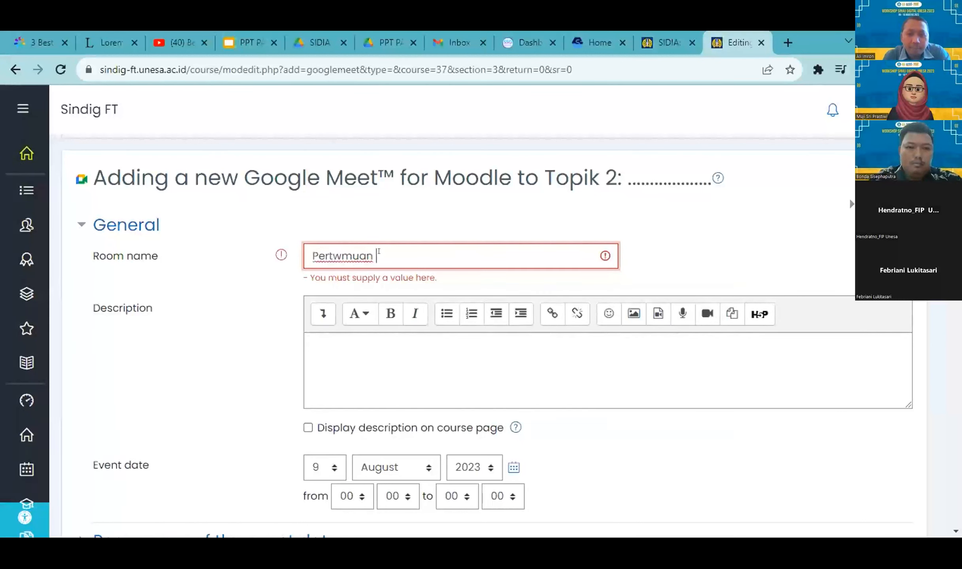
pyautogui.write('2')
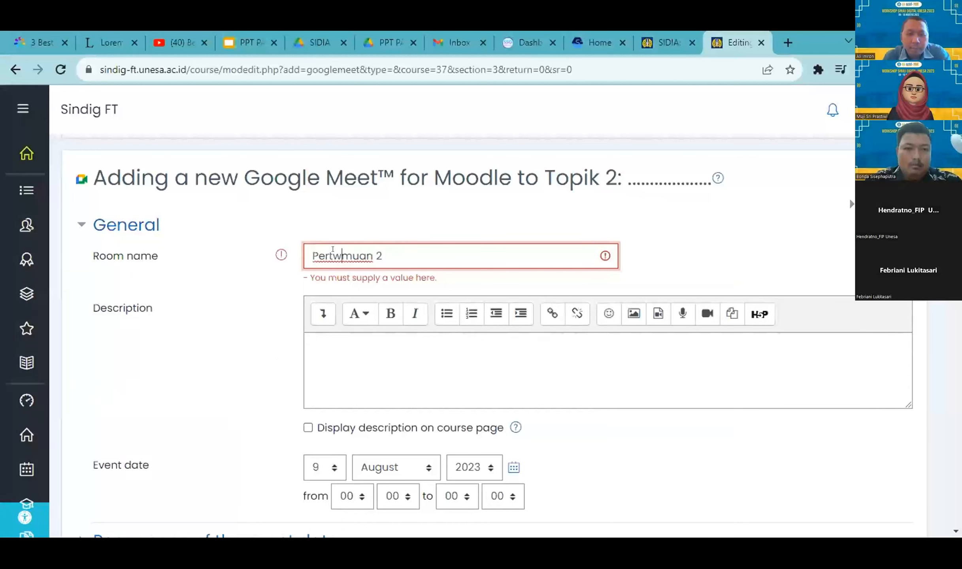
pyautogui.click(339, 252)
pyautogui.press('BackSpace')
pyautogui.write('e')
# Step: Set the Google Meet event time from 13:00 to 14:00
pyautogui.scroll(-2, 183, 139)
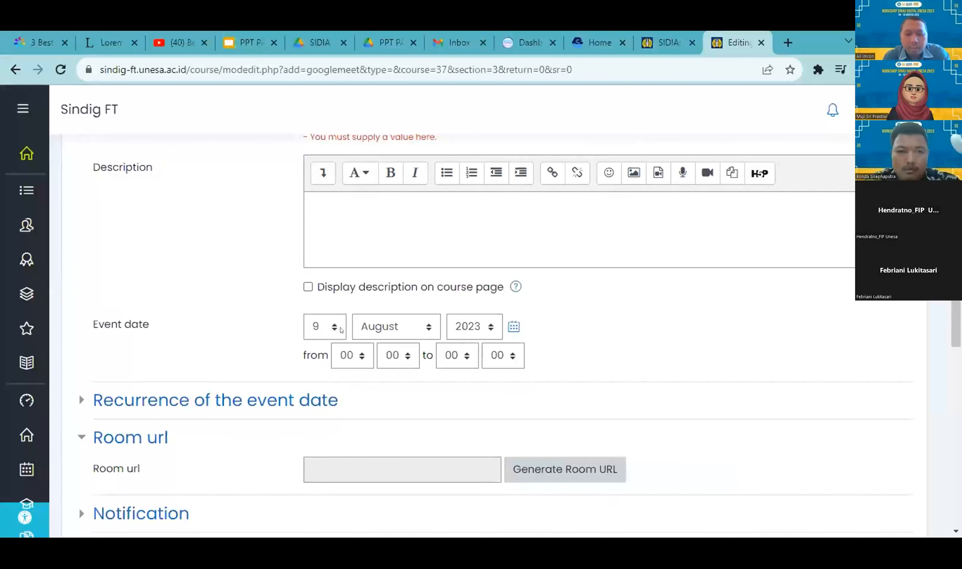
pyautogui.click(352, 354)
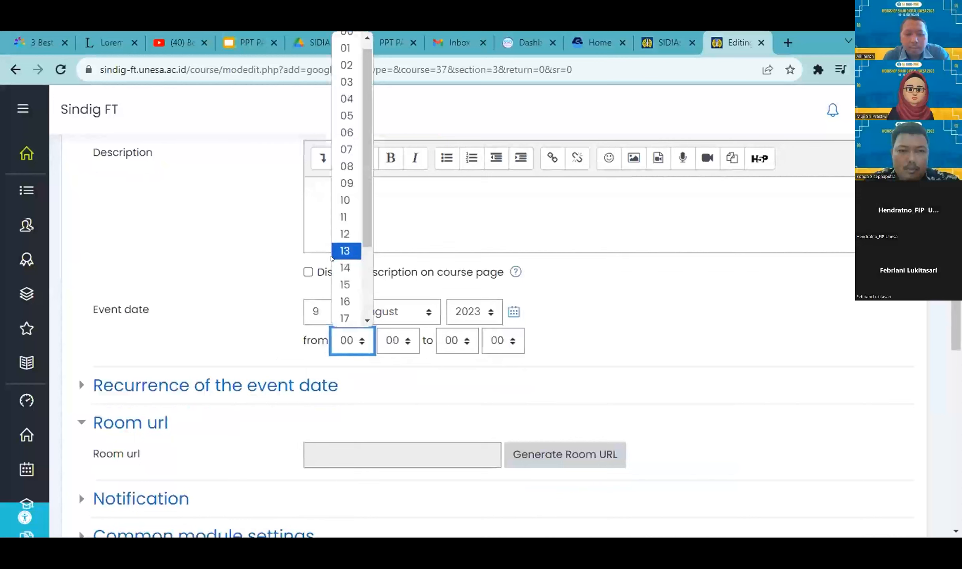
pyautogui.click(339, 251)
pyautogui.scroll(-3, 240, 318)
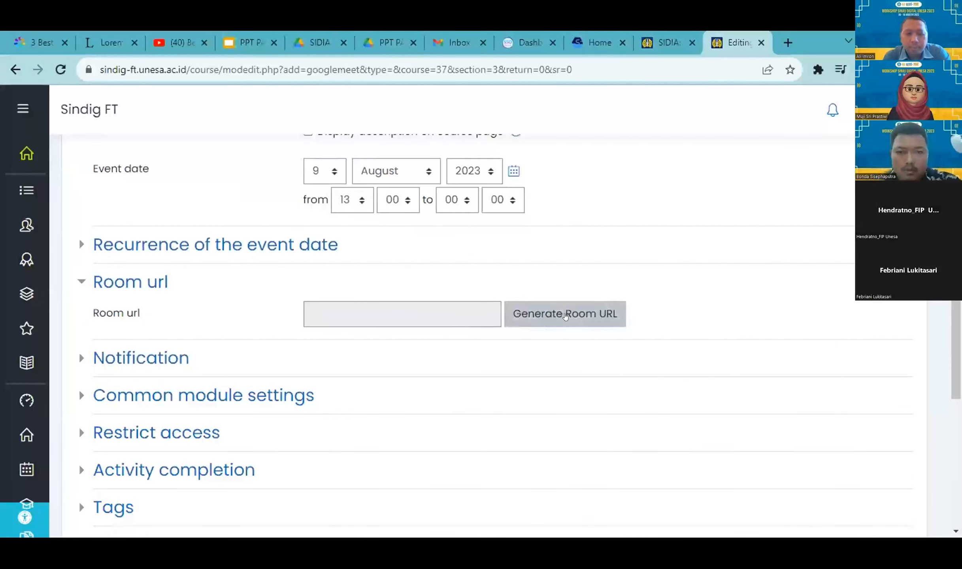
pyautogui.click(558, 316)
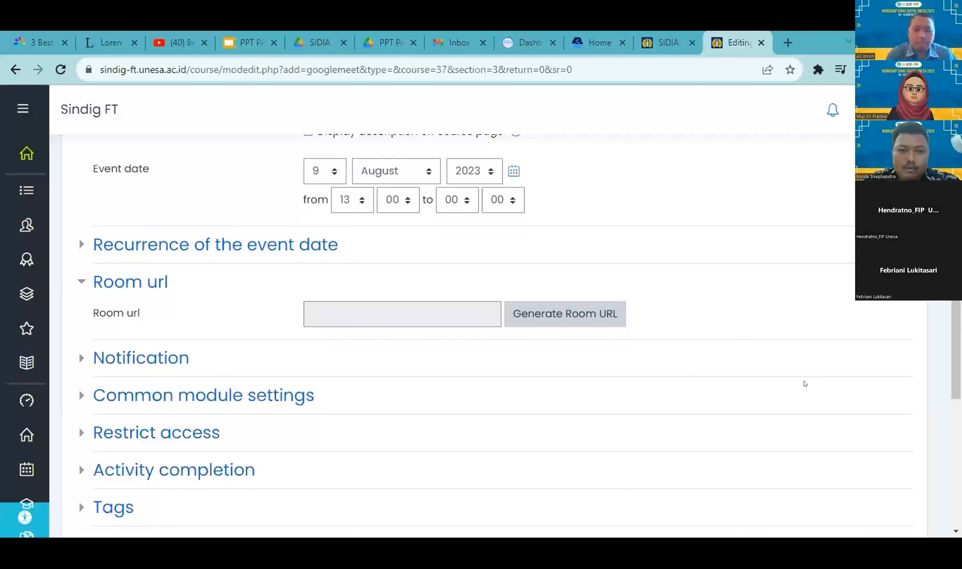
pyautogui.click(566, 314)
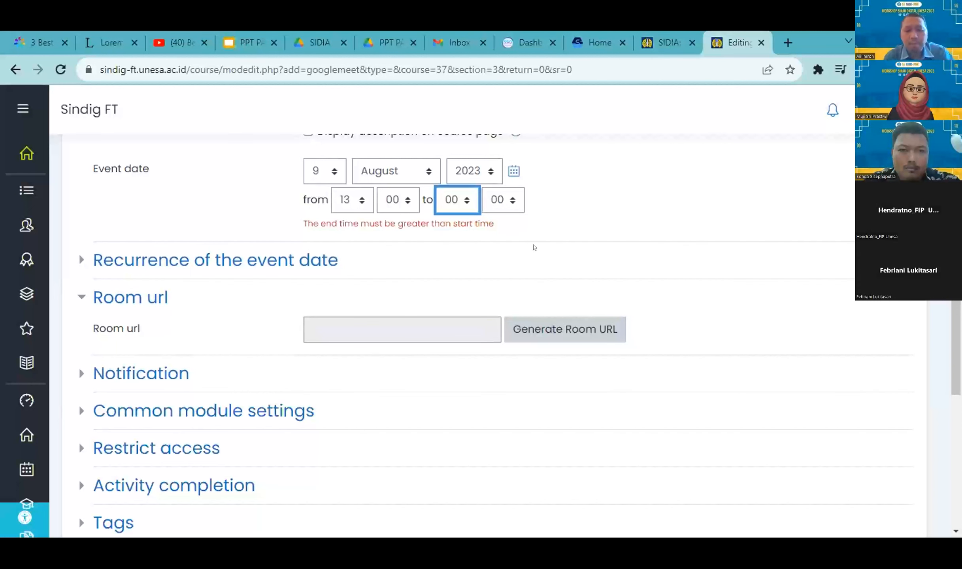
pyautogui.click(447, 202)
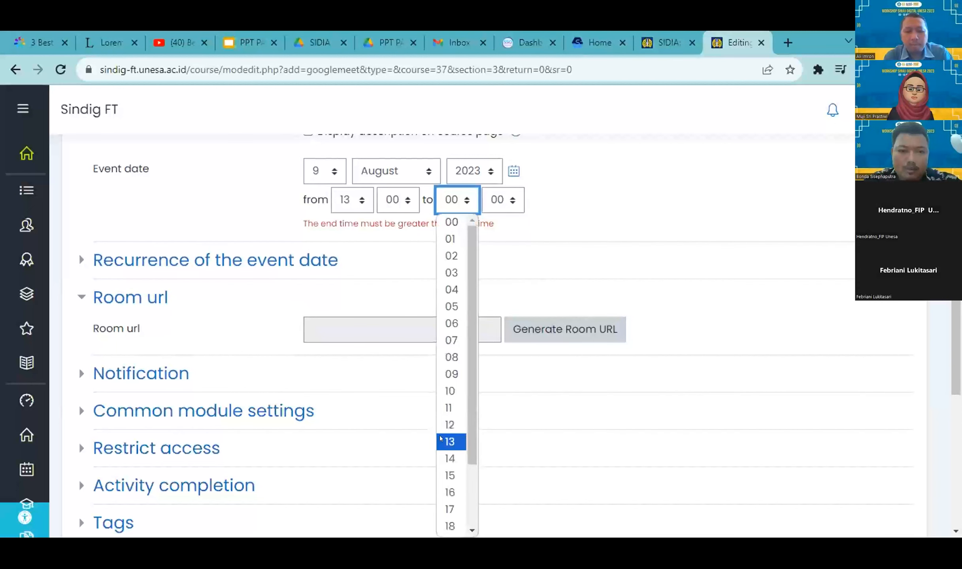
pyautogui.click(443, 455)
# Step: Generate the room URL for the meeting, then save and return to the course
pyautogui.click(578, 331)
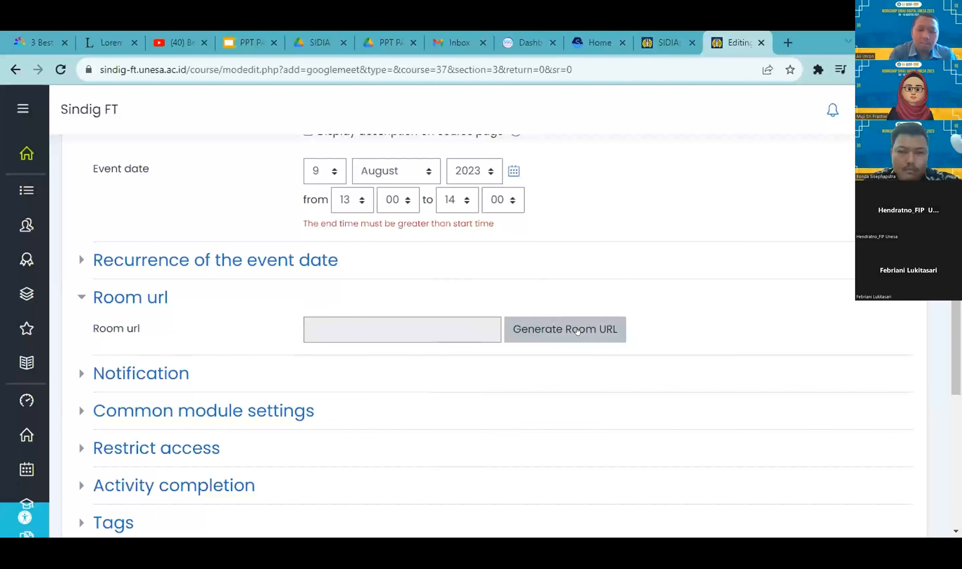
pyautogui.click(577, 330)
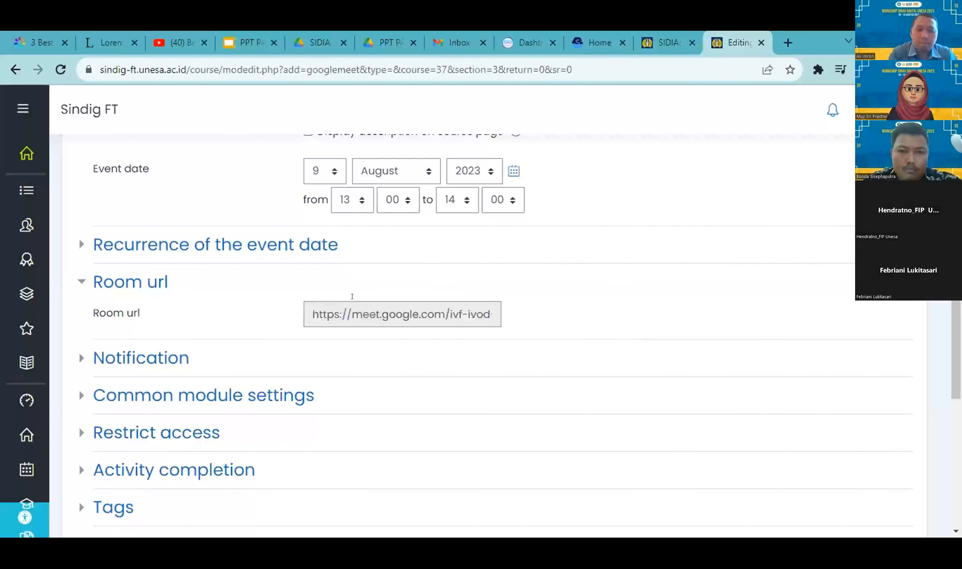
pyautogui.scroll(-5, 436, 307)
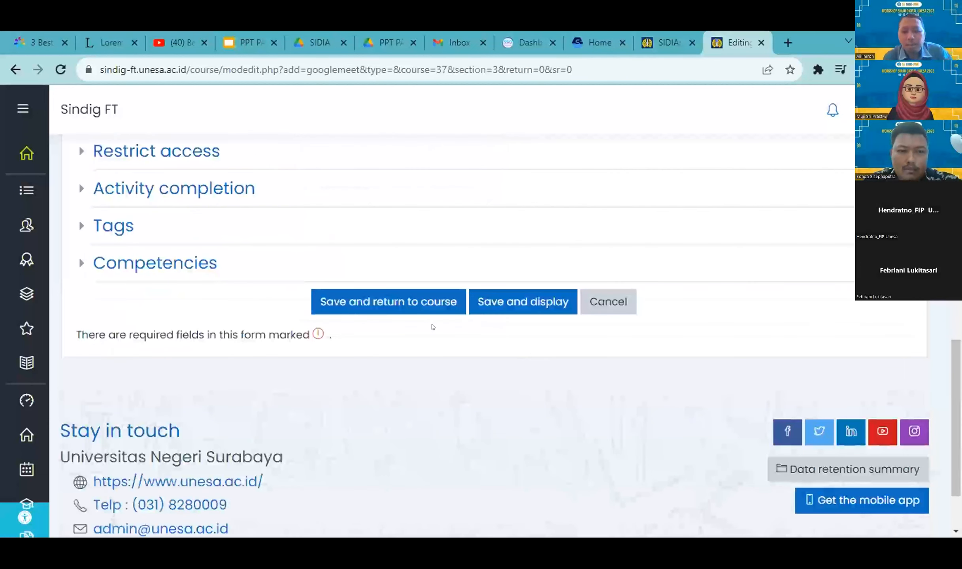
pyautogui.click(366, 303)
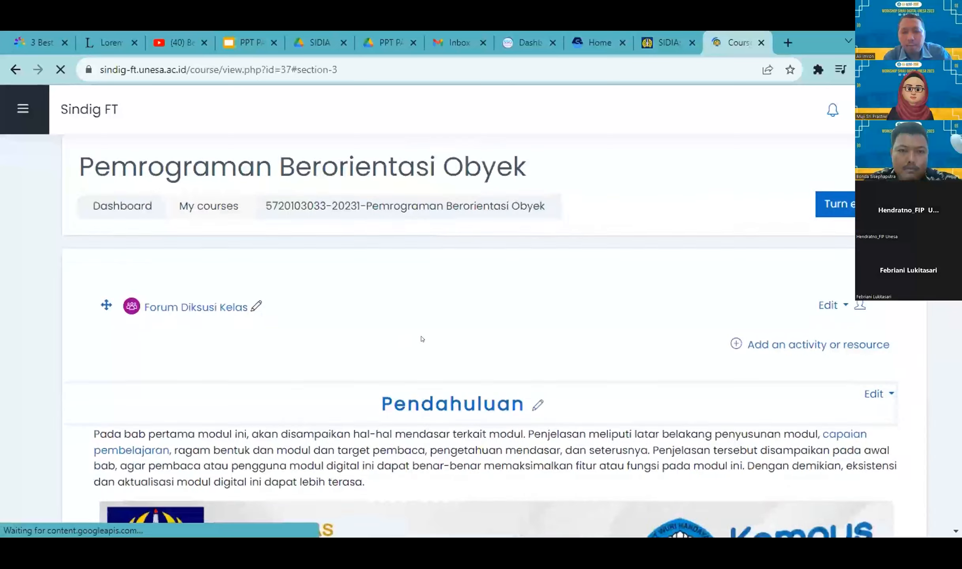
# Step: Add an IMS content package resource to Topik 2 and name it COntoh IMS
pyautogui.scroll(-15, 419, 336)
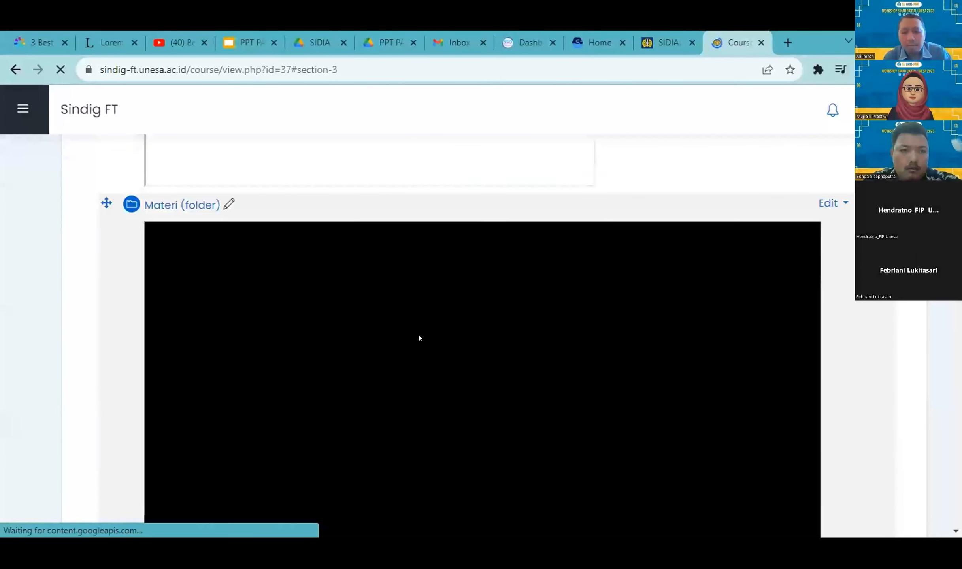
pyautogui.scroll(-15, 413, 332)
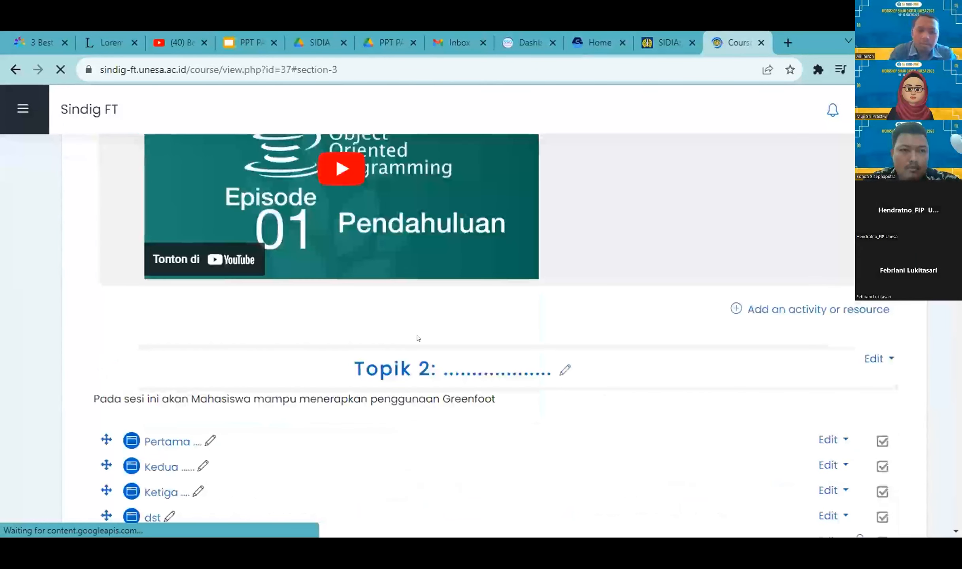
pyautogui.scroll(-10, 412, 338)
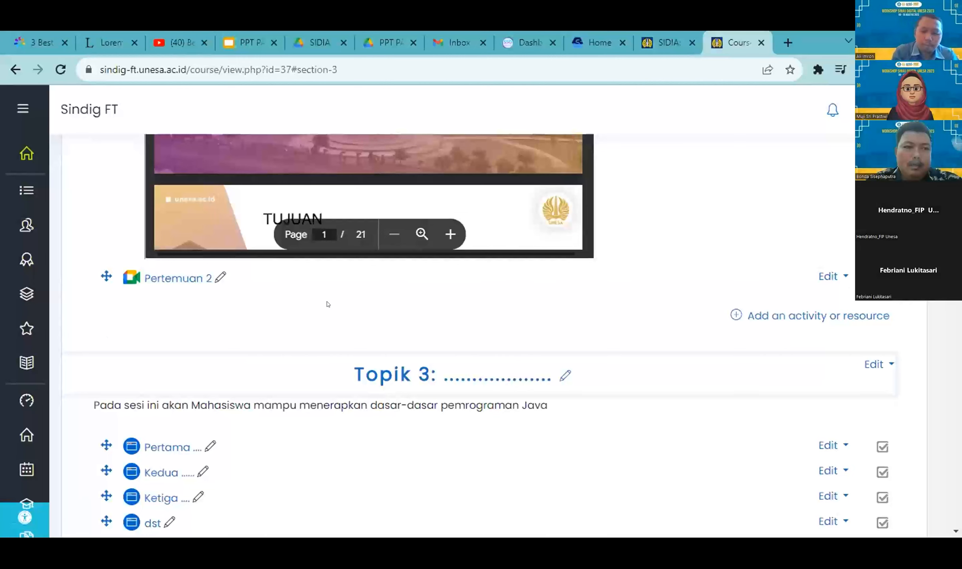
pyautogui.click(738, 316)
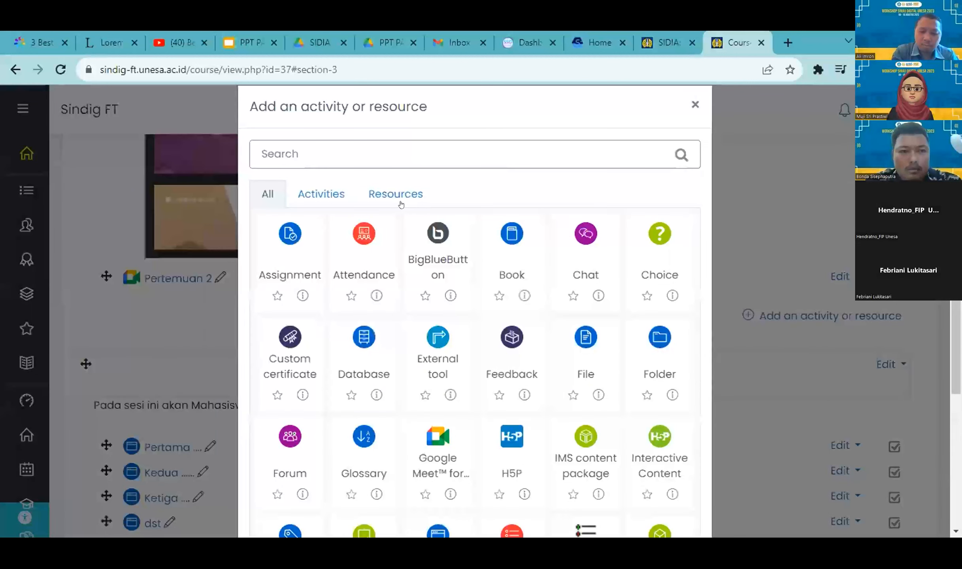
pyautogui.click(390, 195)
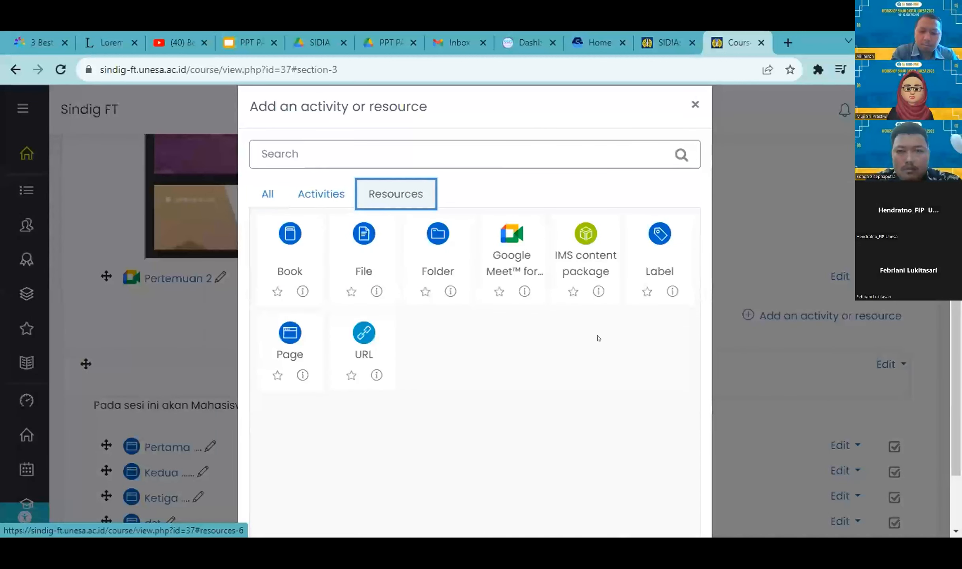
pyautogui.click(580, 248)
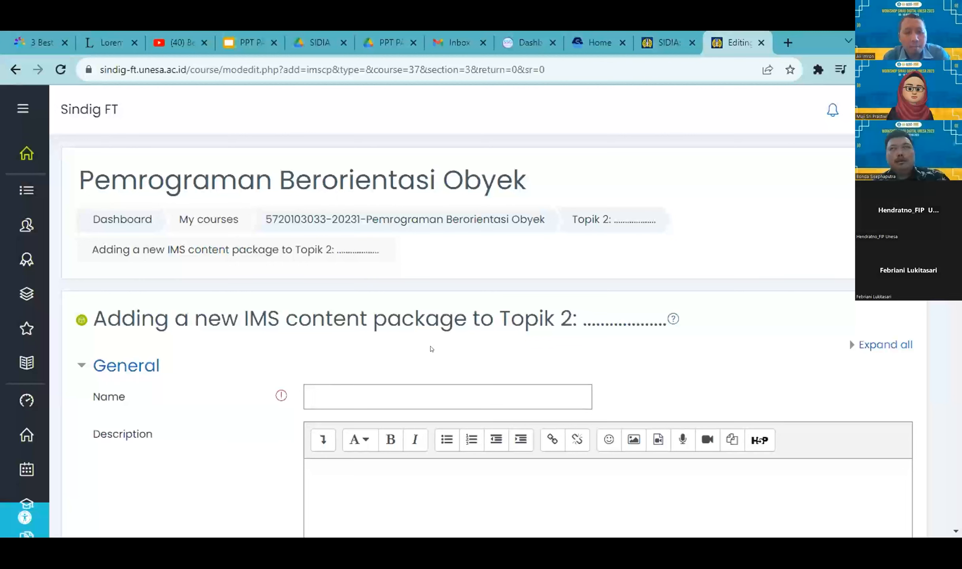
pyautogui.scroll(-3, 408, 338)
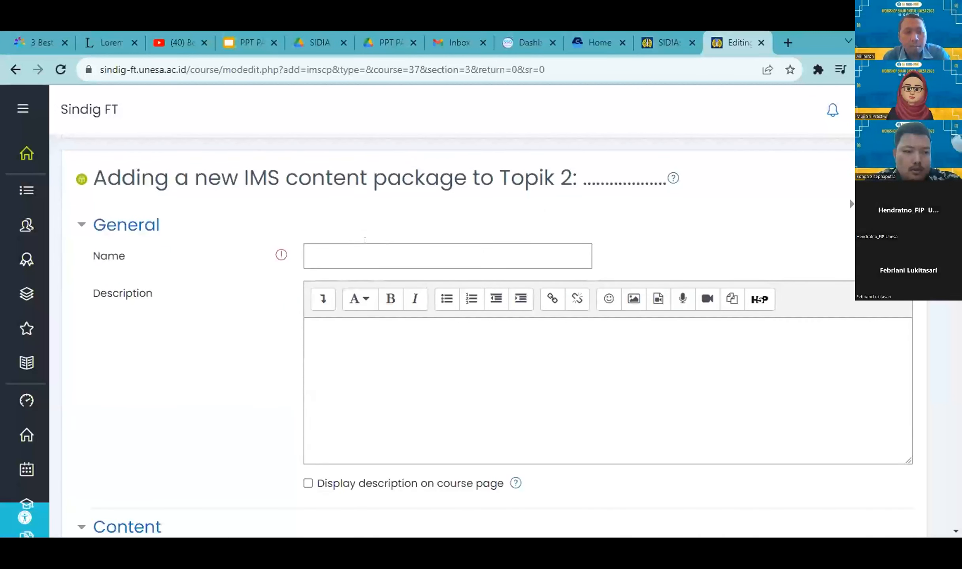
pyautogui.click(364, 250)
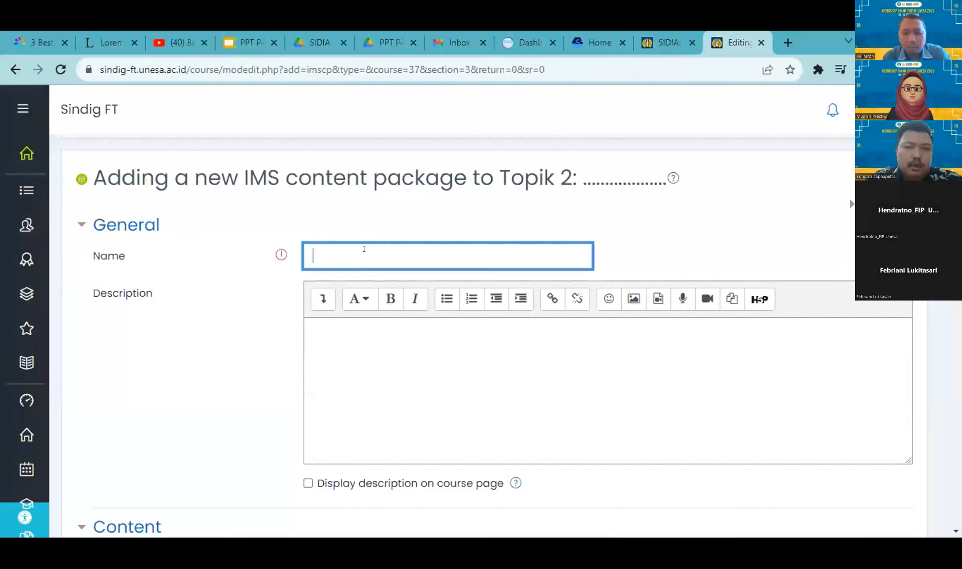
pyautogui.click(681, 262)
pyautogui.click(434, 250)
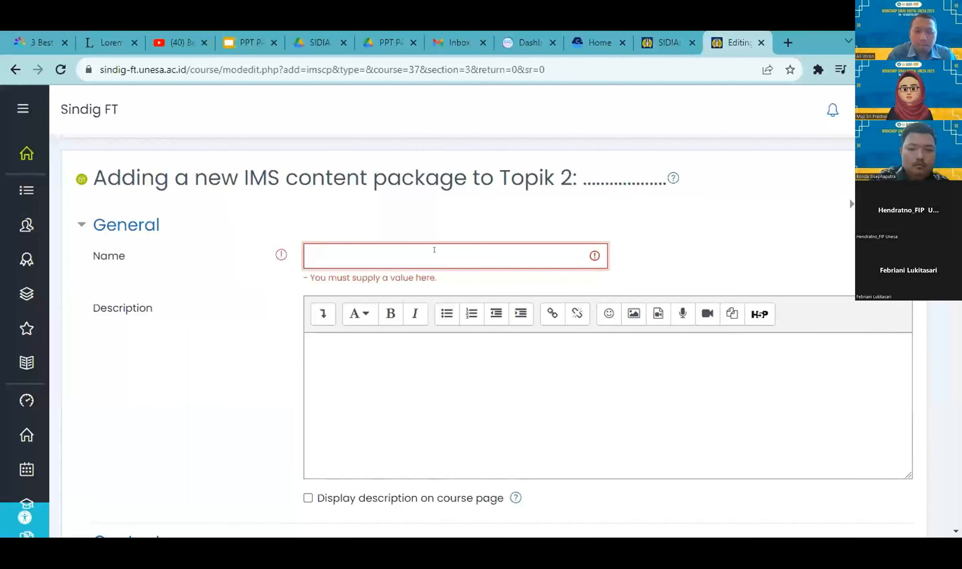
pyautogui.write('COntoh IMS')
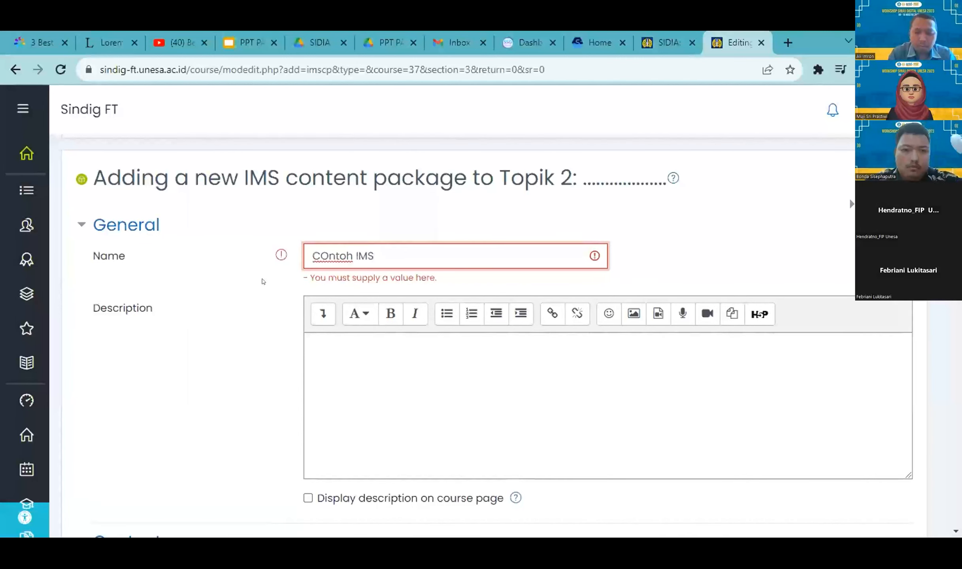
# Step: Upload gitta_ims.zip as the package file, then save and return to the course
pyautogui.scroll(-5, 273, 274)
pyautogui.scroll(-3, 273, 274)
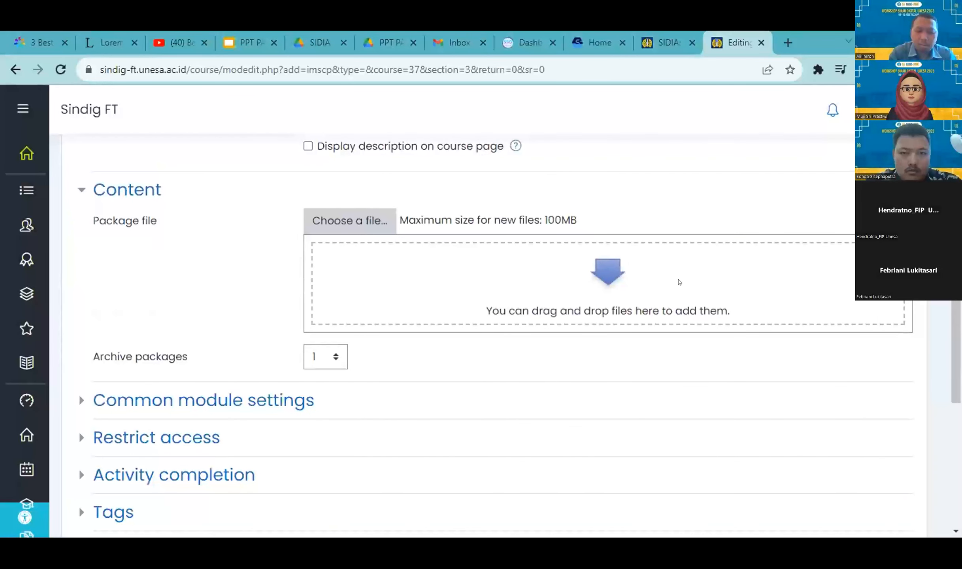
pyautogui.moveTo(339, 293); pyautogui.dragTo(339, 291)
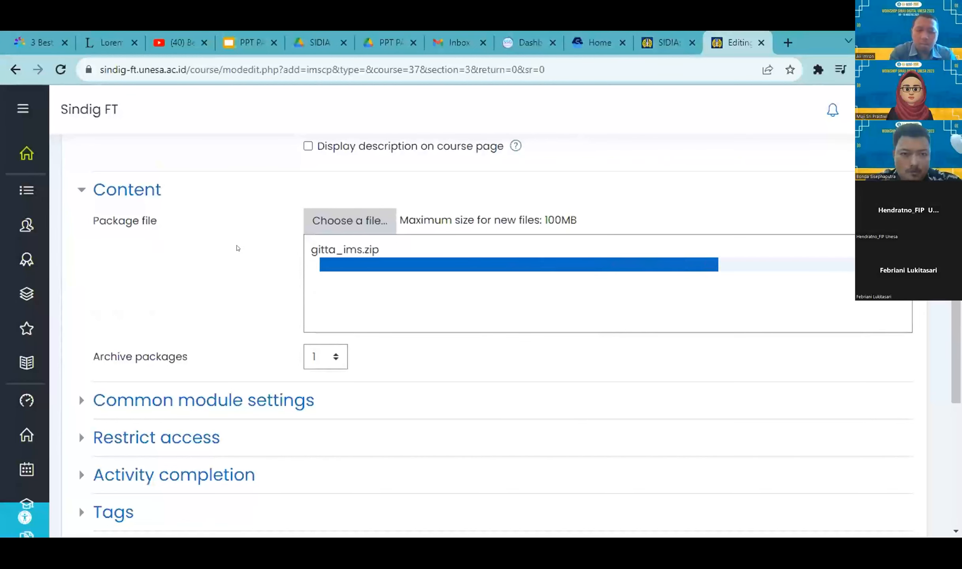
pyautogui.scroll(-8, 217, 262)
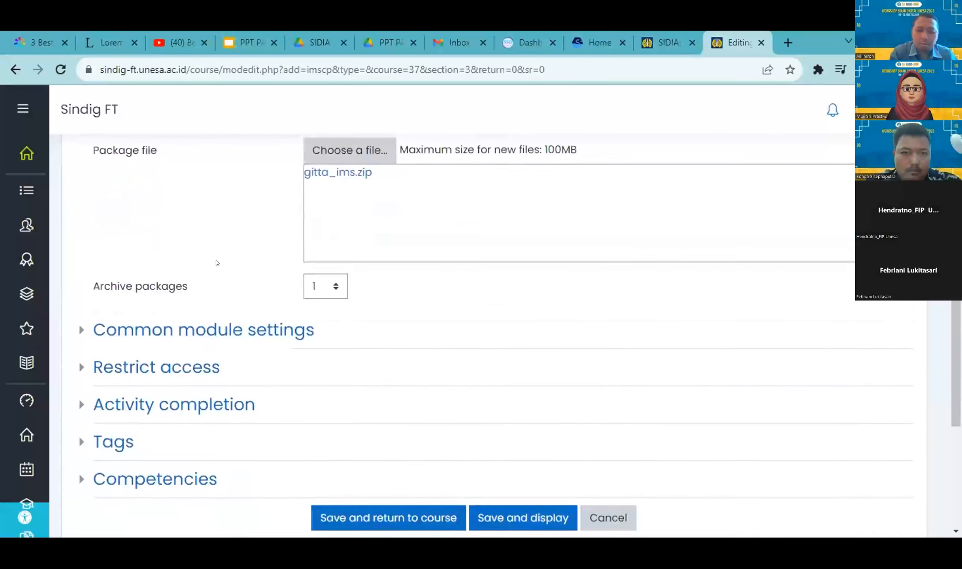
pyautogui.click(354, 236)
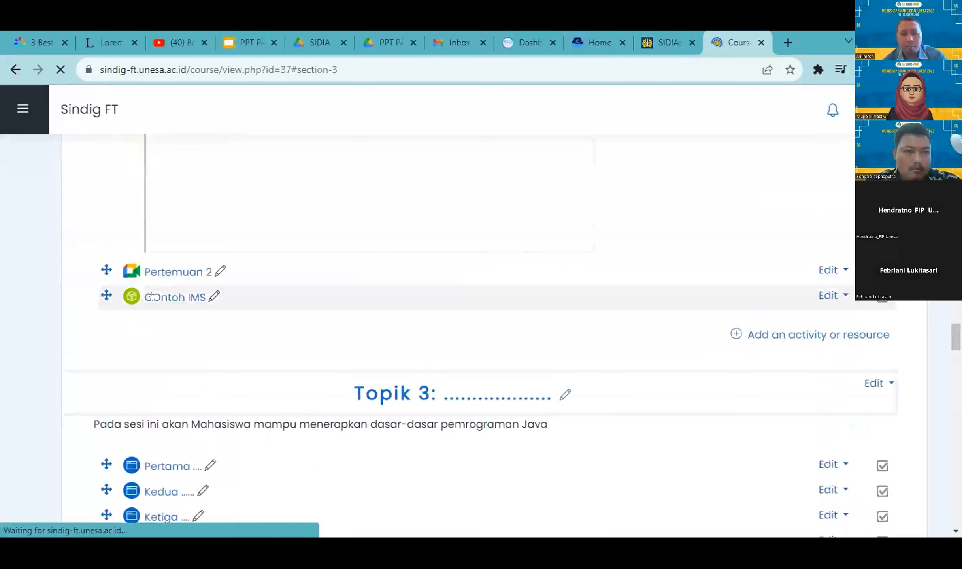
# Step: Open COntoh IMS, examine its Definition of Terms and Characteristics pages including Data Integrity, and return to the course
pyautogui.click(164, 297)
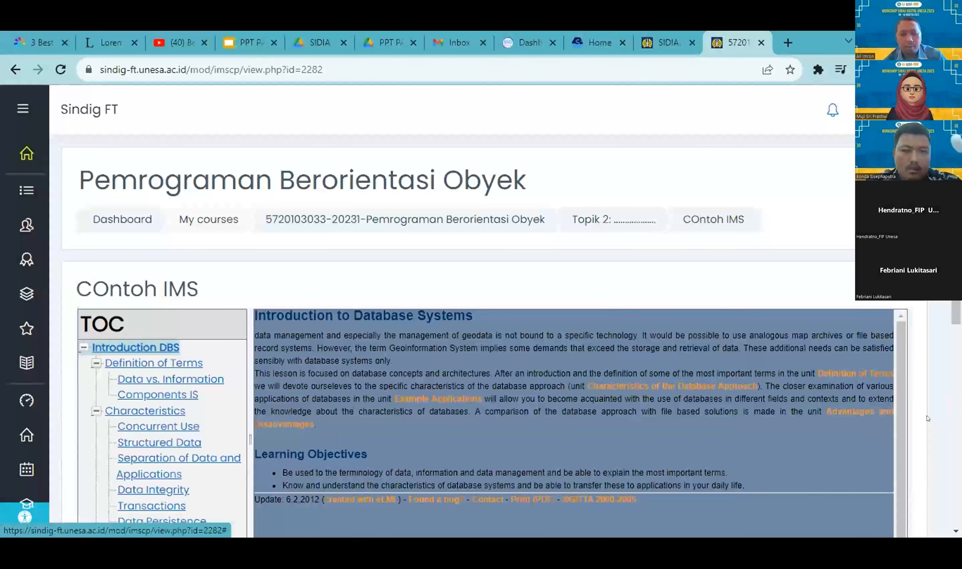
pyautogui.scroll(-2, 172, 317)
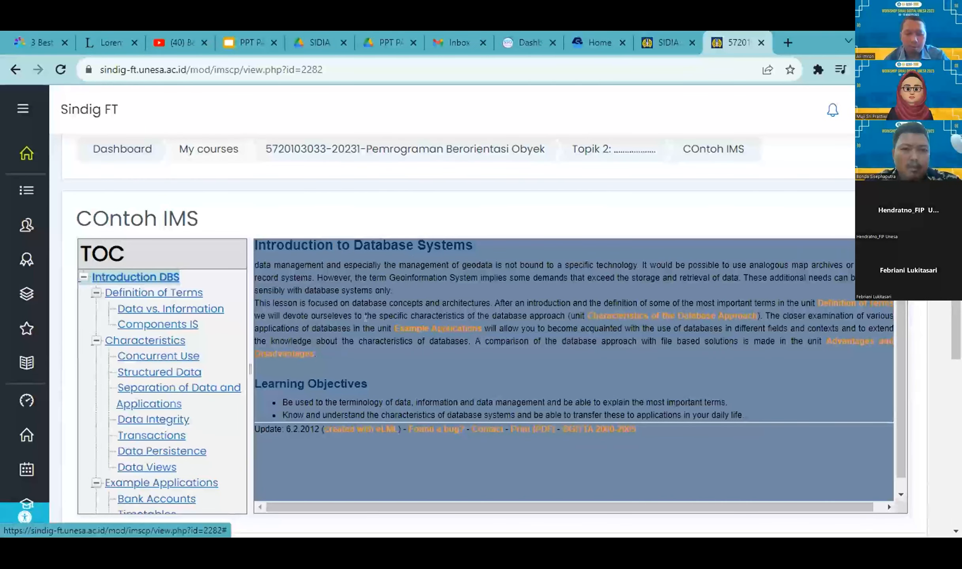
pyautogui.click(153, 309)
pyautogui.click(150, 340)
pyautogui.click(155, 356)
pyautogui.click(156, 372)
pyautogui.click(158, 390)
pyautogui.click(158, 421)
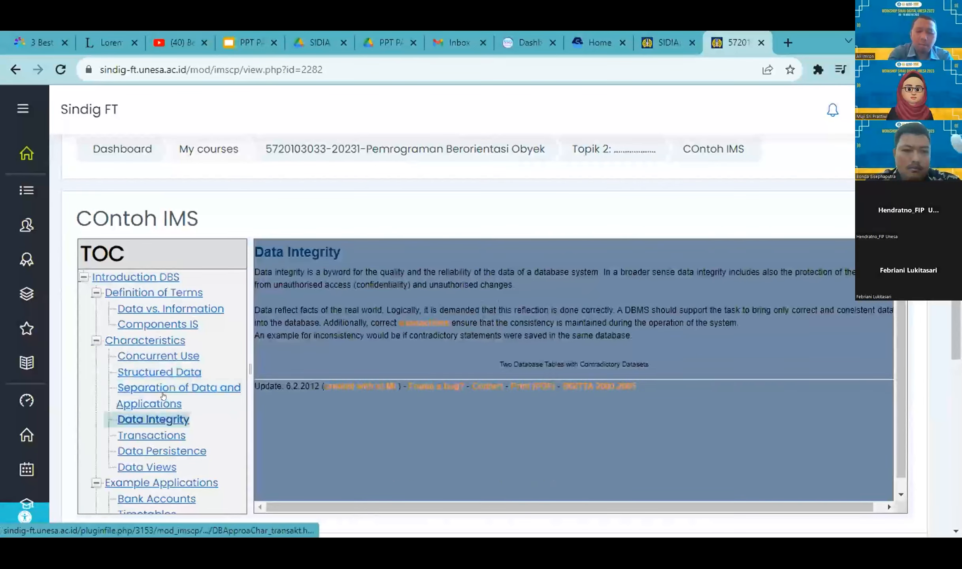
pyautogui.click(163, 451)
pyautogui.hotkey('alt', 'Left')
pyautogui.hotkey('alt', 'Left')
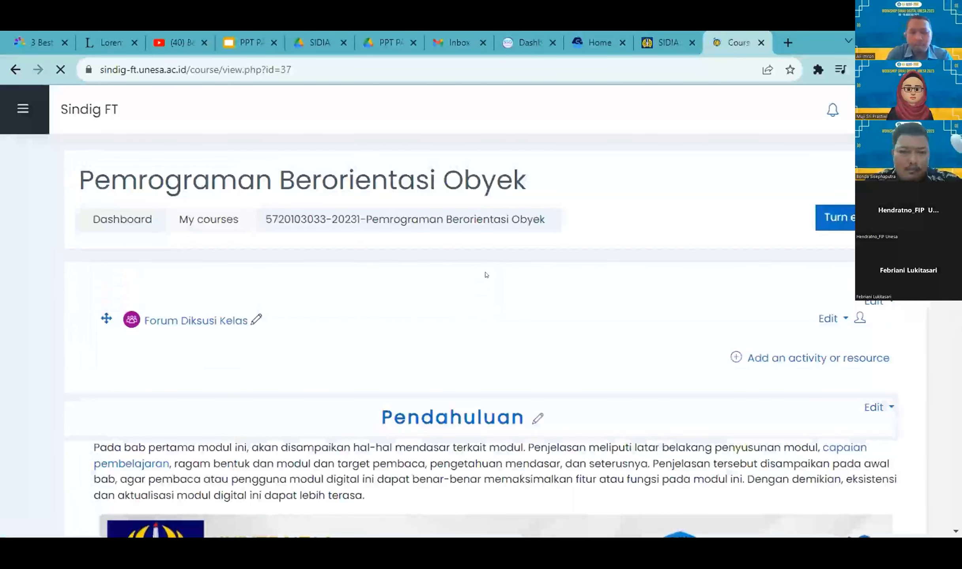
# Step: Add a new Label resource to Topik 2, ready for its label text
pyautogui.scroll(-15, 487, 275)
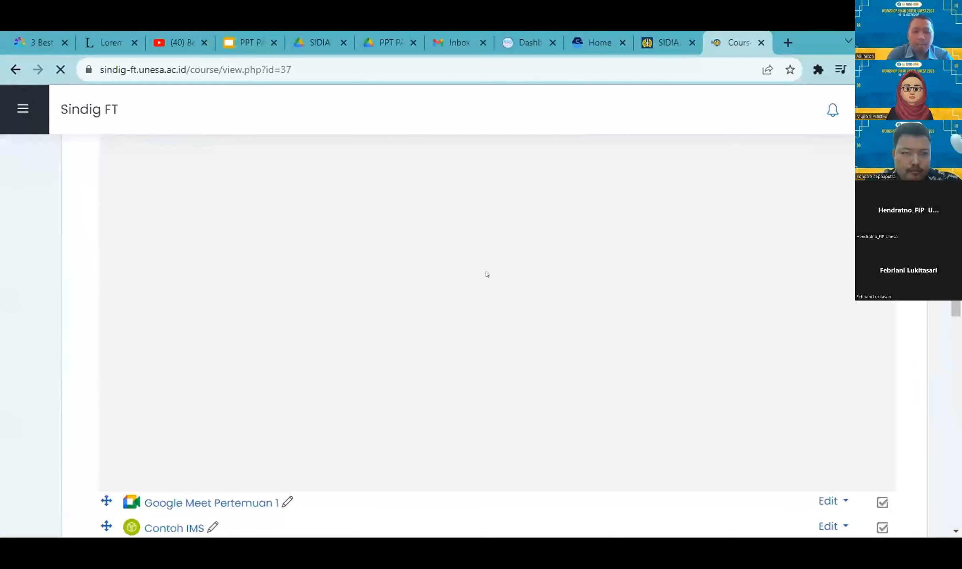
pyautogui.scroll(-15, 487, 275)
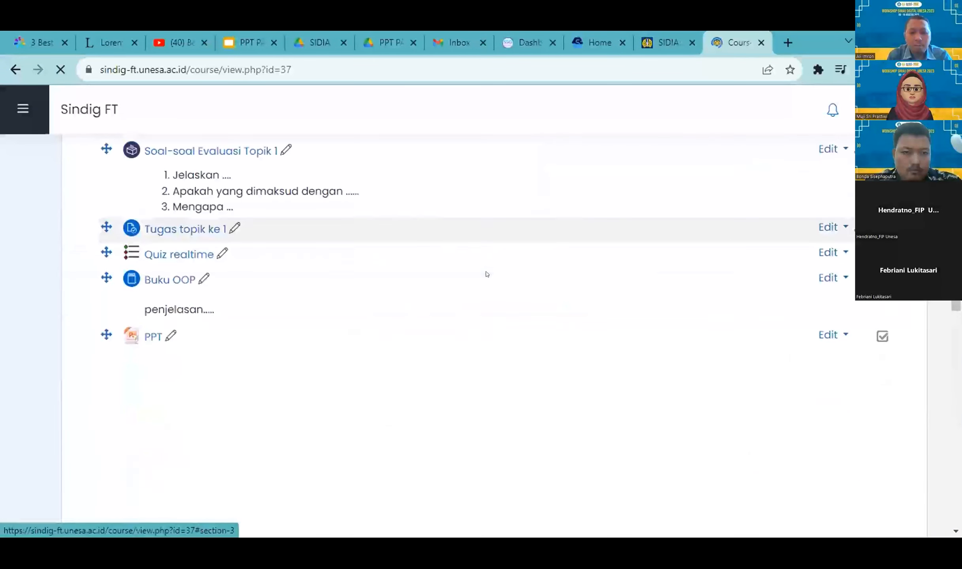
pyautogui.scroll(4, 490, 271)
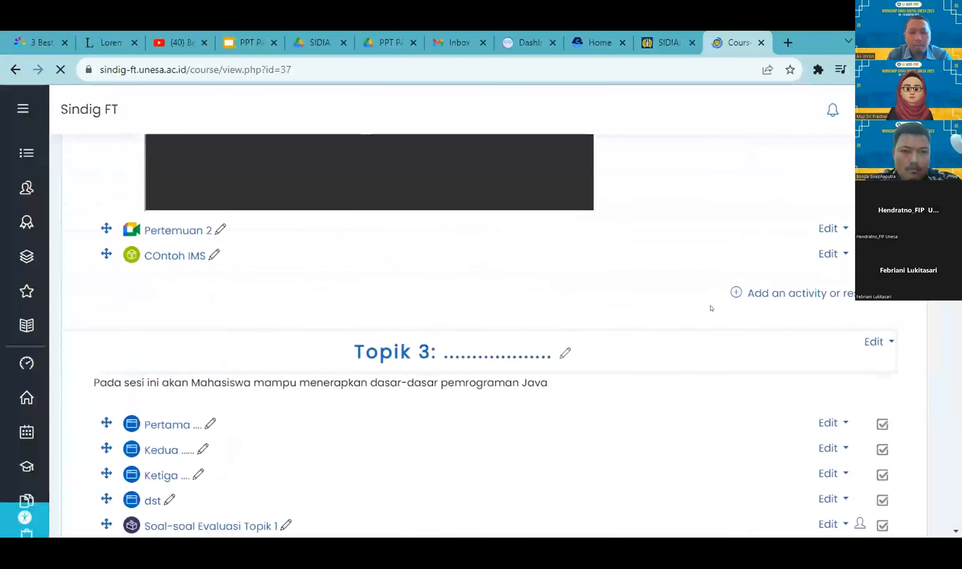
pyautogui.click(763, 333)
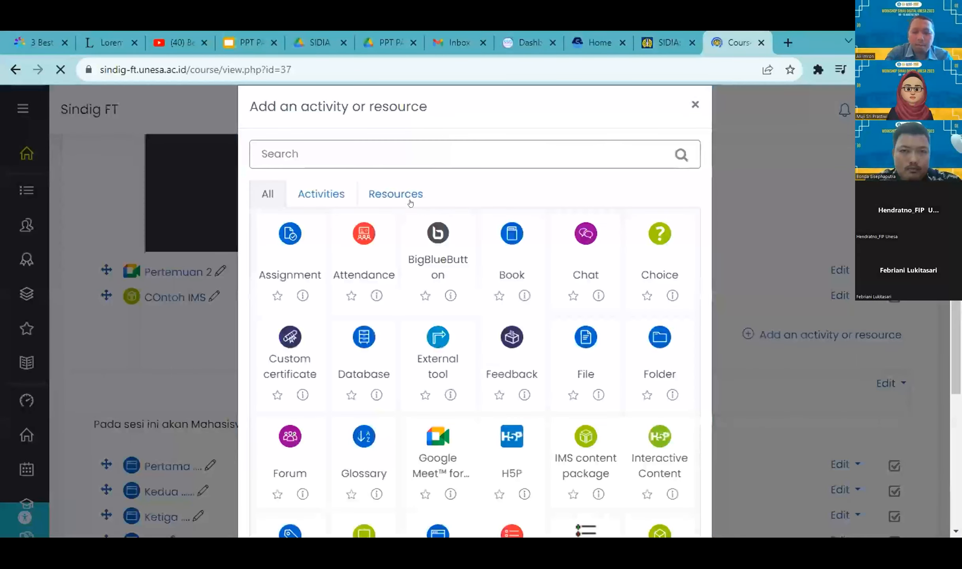
pyautogui.click(410, 204)
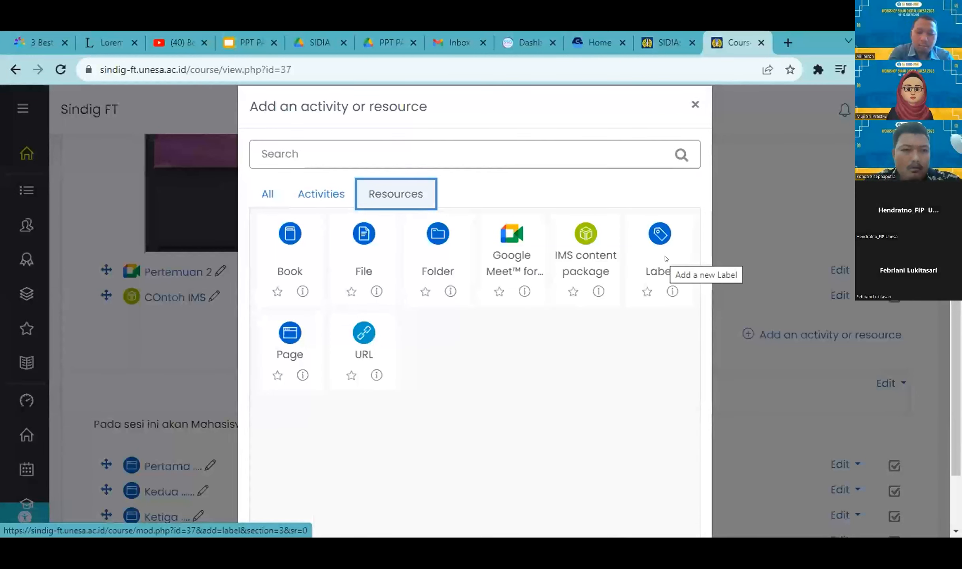
pyautogui.click(660, 257)
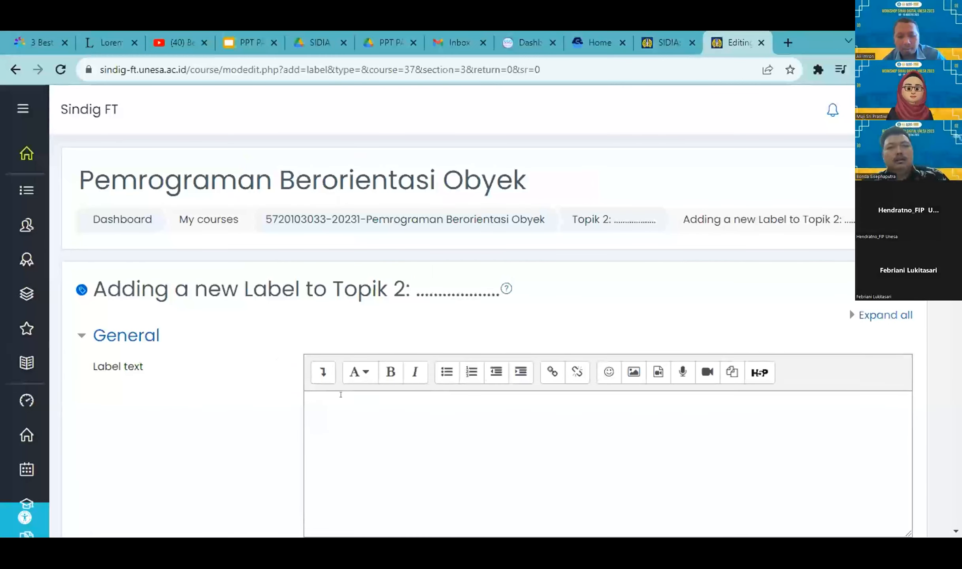
pyautogui.click(357, 410)
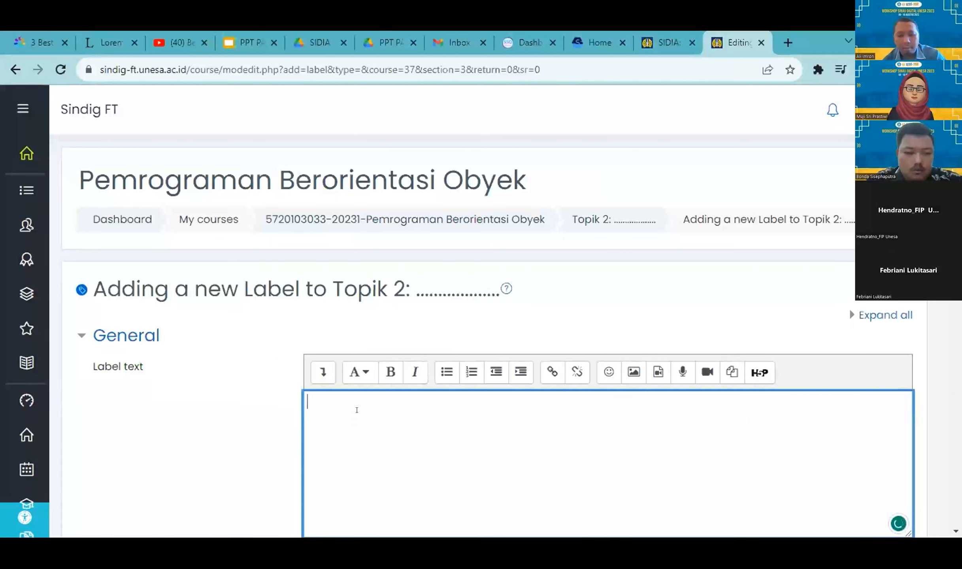
pyautogui.write('Separato')
pyautogui.press('BackSpace')
pyautogui.press('BackSpace')
pyautogui.press('BackSpace')
pyautogui.press('BackSpace')
pyautogui.press('BackSpace')
pyautogui.press('BackSpace')
pyautogui.press('BackSpace')
pyautogui.press('BackSpace')
# Step: Enter Materi as the label text, then save and return to the course
pyautogui.write('Mater')
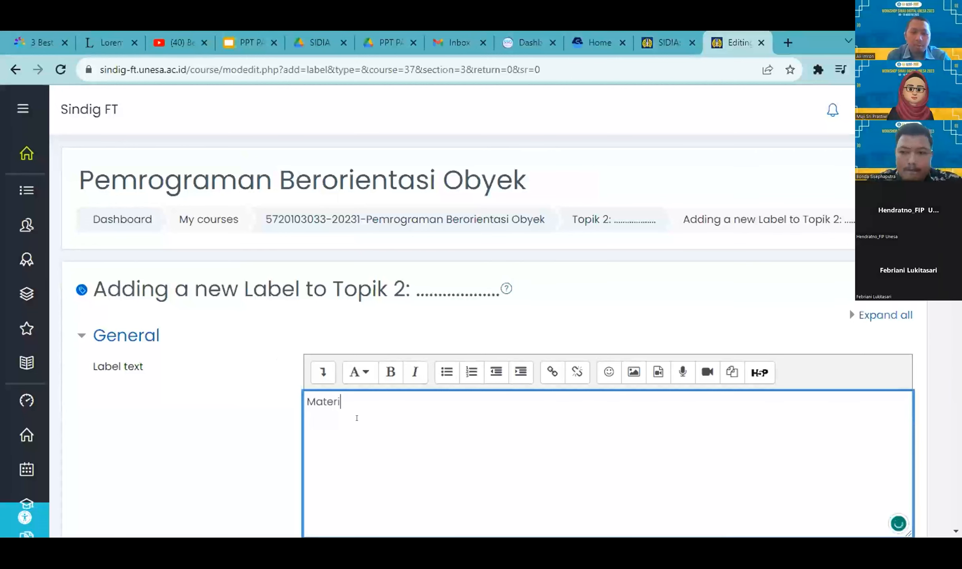
pyautogui.write('i')
pyautogui.scroll(-8, 356, 418)
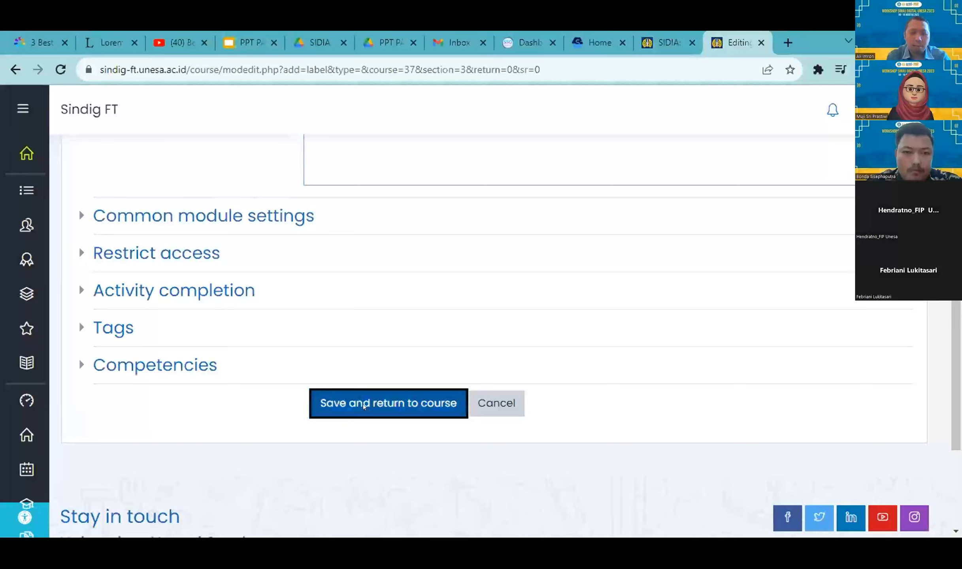
pyautogui.click(364, 406)
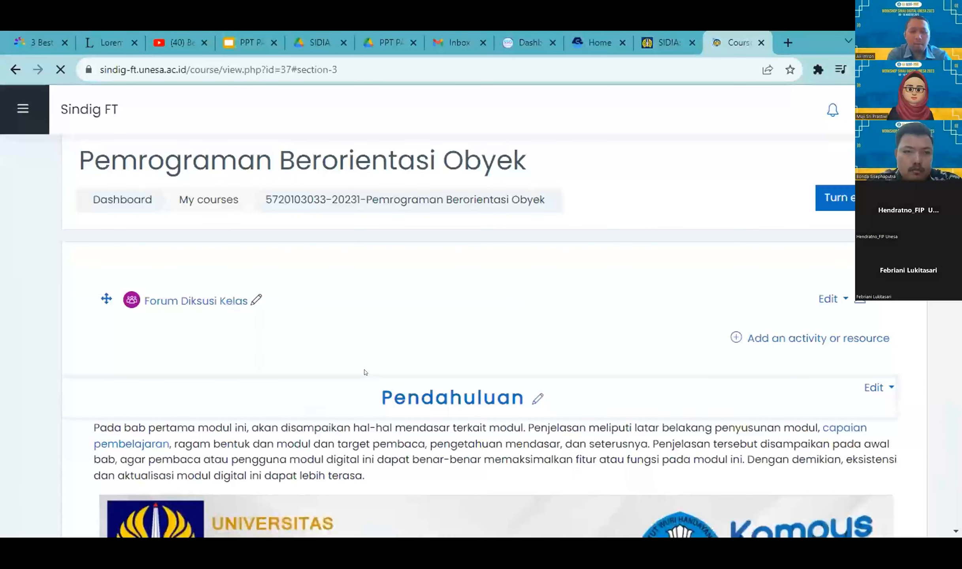
# Step: Open the settings of the Materi label in Topik 2
pyautogui.scroll(-20, 365, 372)
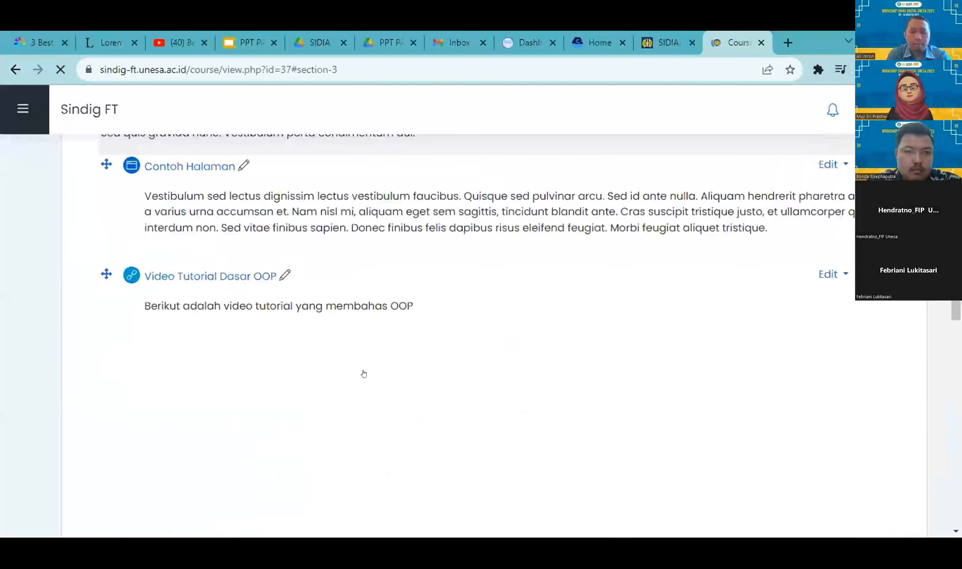
pyautogui.scroll(-20, 363, 373)
pyautogui.scroll(-10, 364, 374)
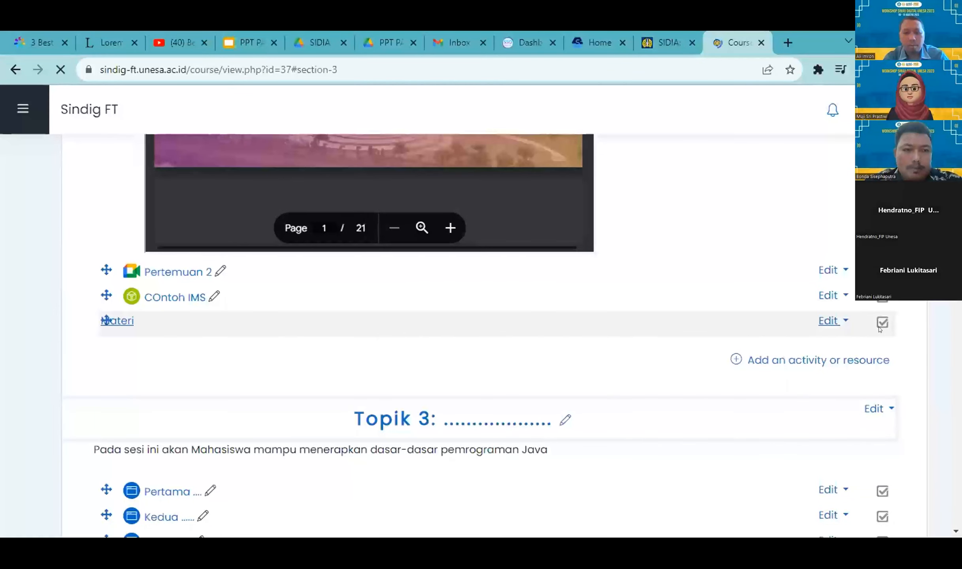
pyautogui.click(824, 323)
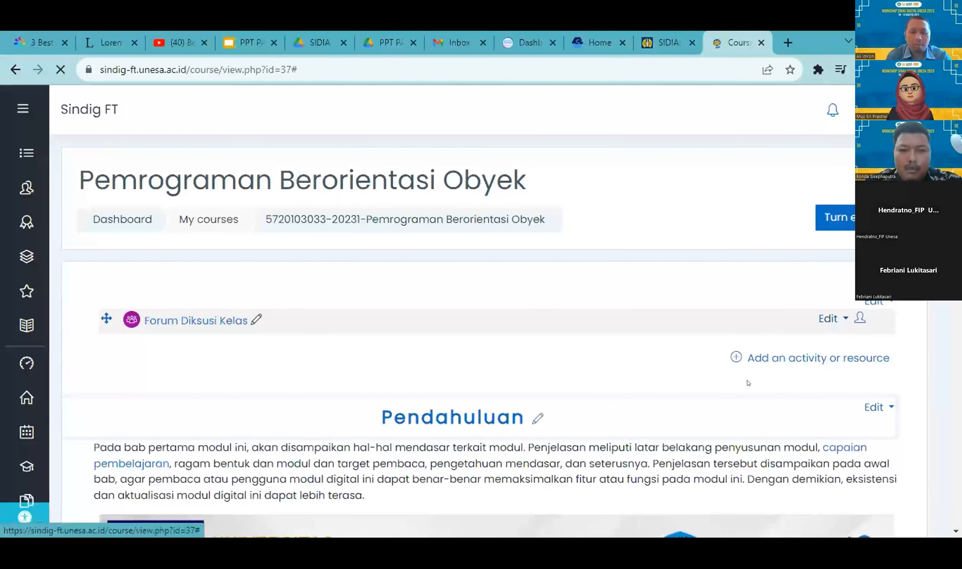
pyautogui.scroll(-4, 703, 359)
pyautogui.scroll(-20, 705, 356)
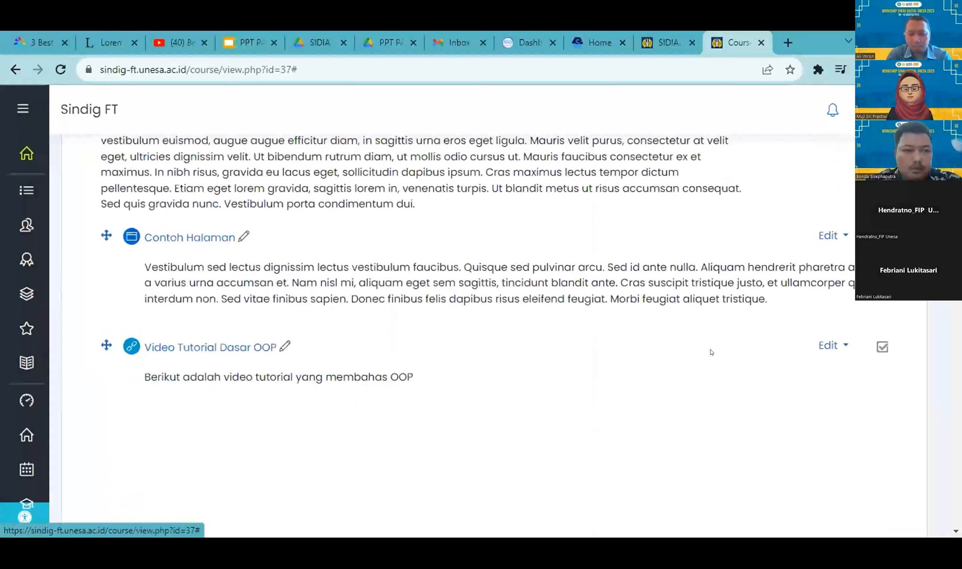
pyautogui.scroll(-10, 712, 352)
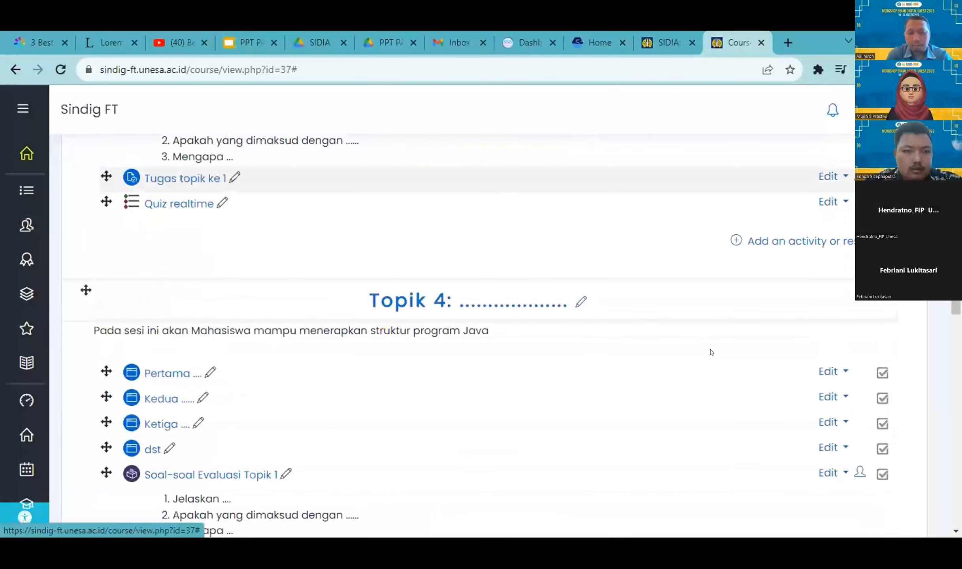
pyautogui.scroll(-1, 711, 352)
pyautogui.scroll(2, 712, 353)
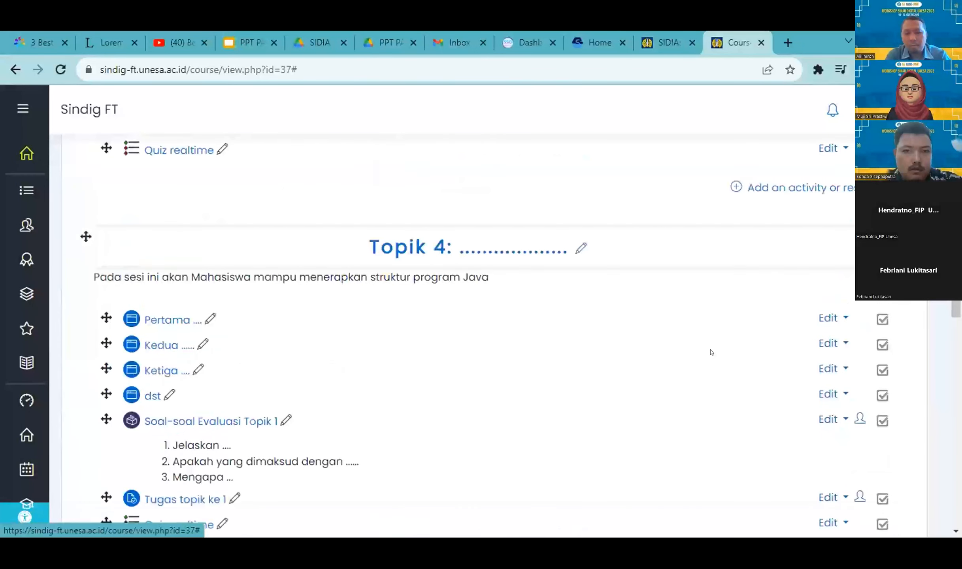
pyautogui.scroll(15, 712, 352)
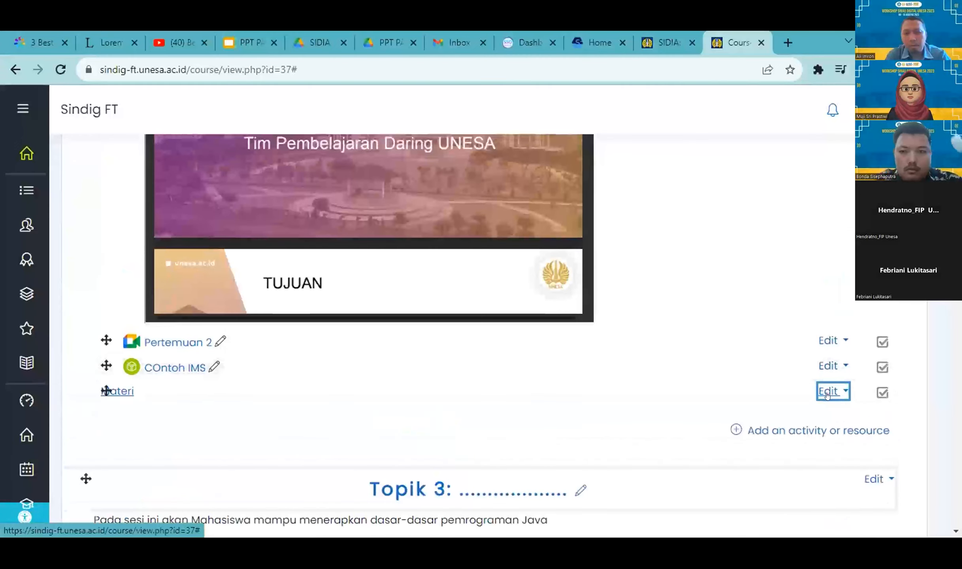
pyautogui.click(828, 391)
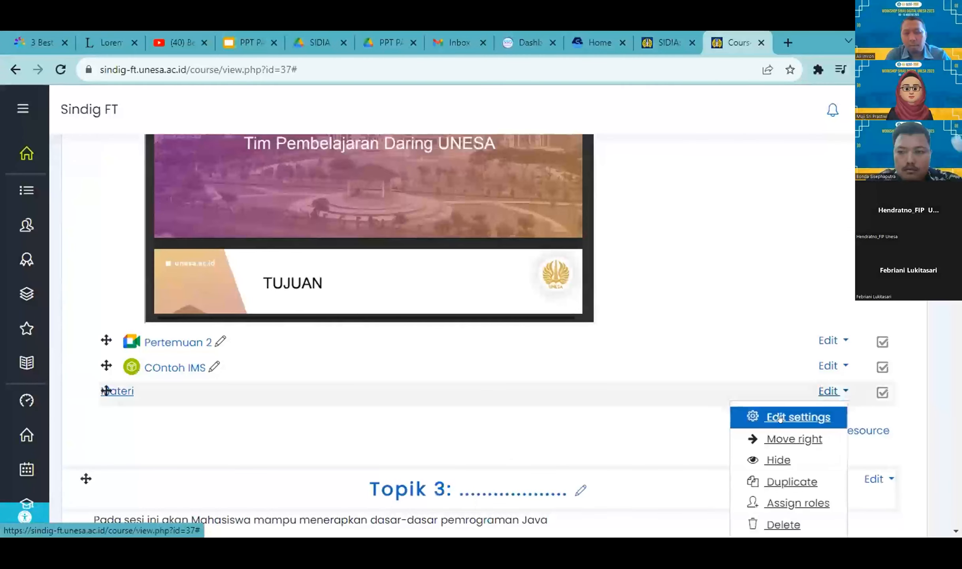
pyautogui.click(746, 408)
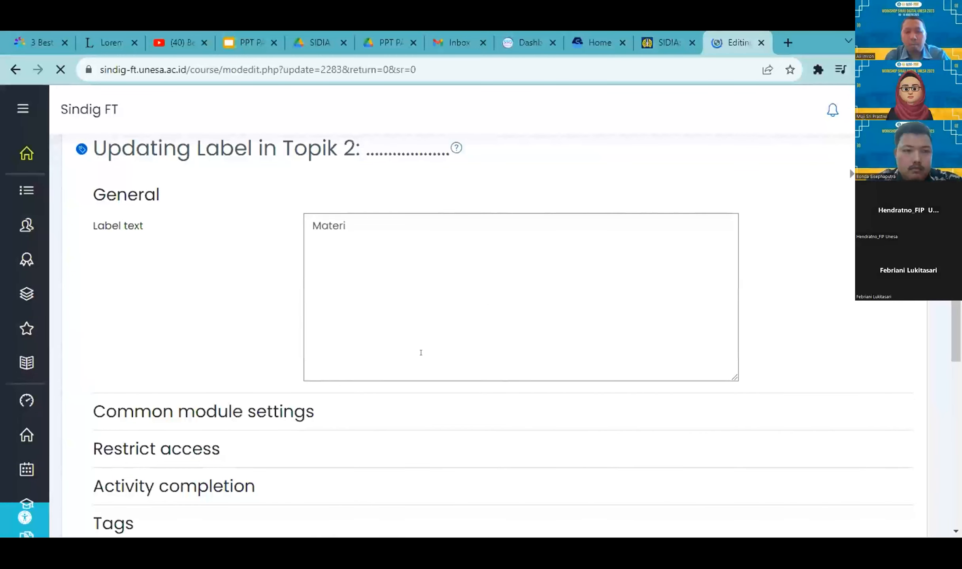
# Step: Add the first Lorem Ipsum paragraph from lipsum.com on a new line below Materi in the label text, then save and return to the course
pyautogui.click(355, 327)
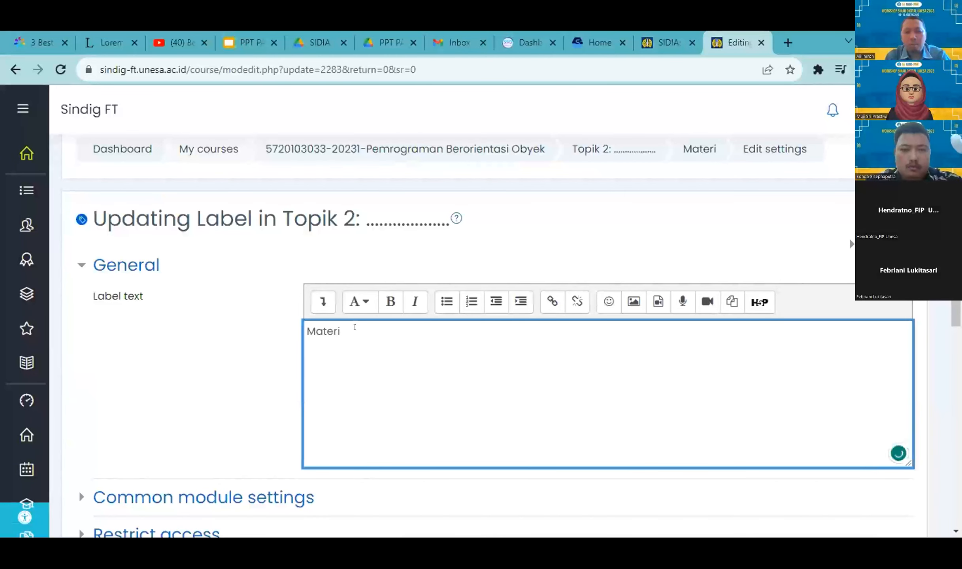
pyautogui.press('Return')
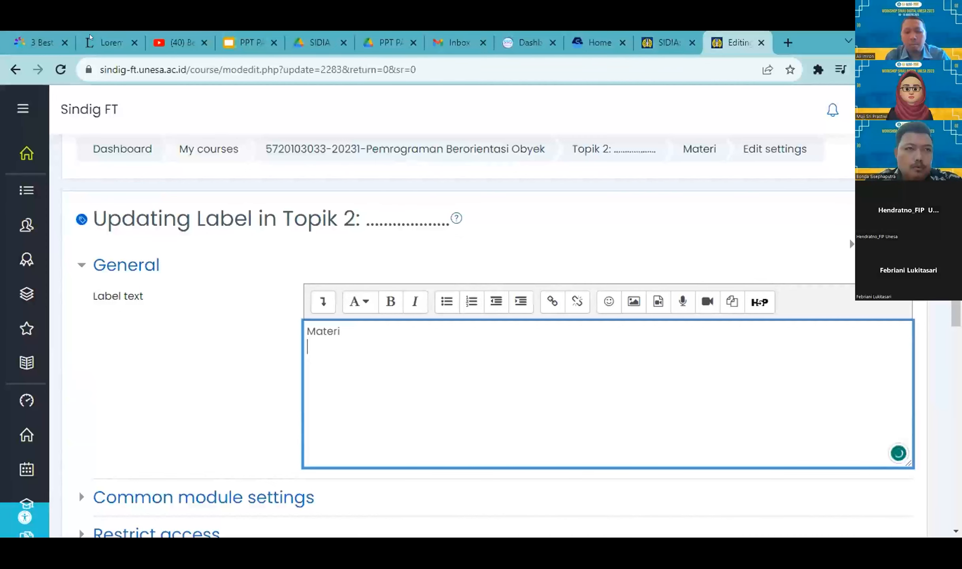
pyautogui.hotkey('ctrl', '2')
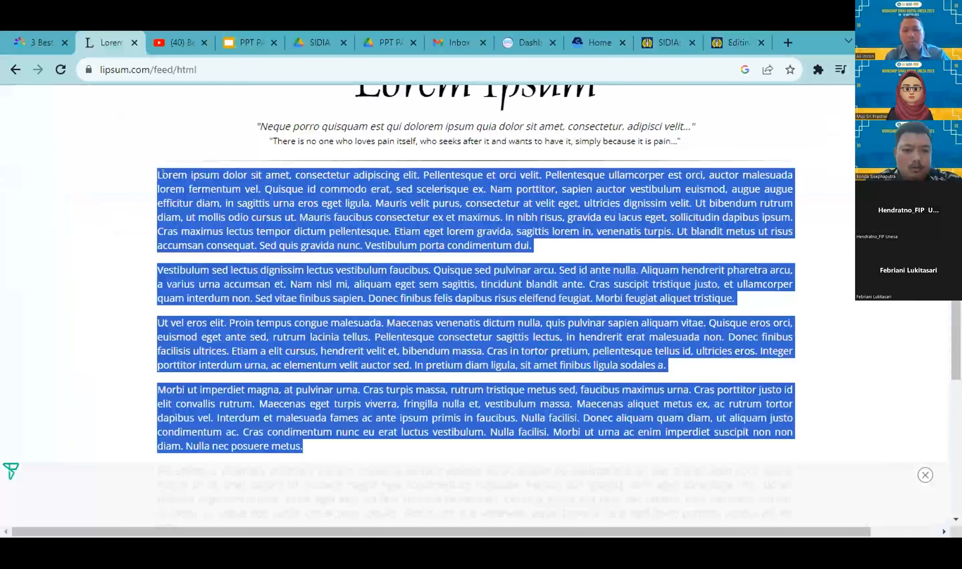
pyautogui.tripleClick(521, 247)
pyautogui.hotkey('ctrl', 'c')
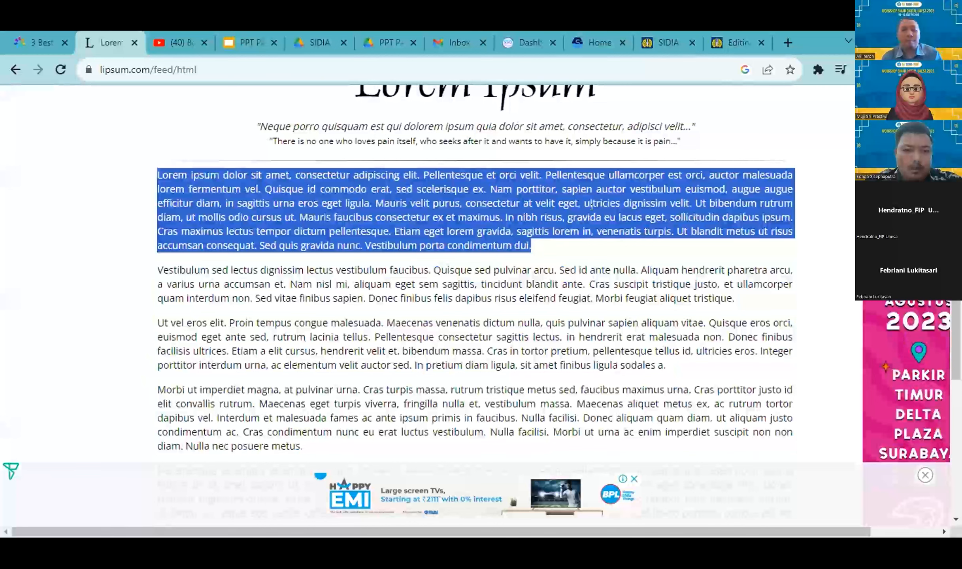
pyautogui.click(745, 46)
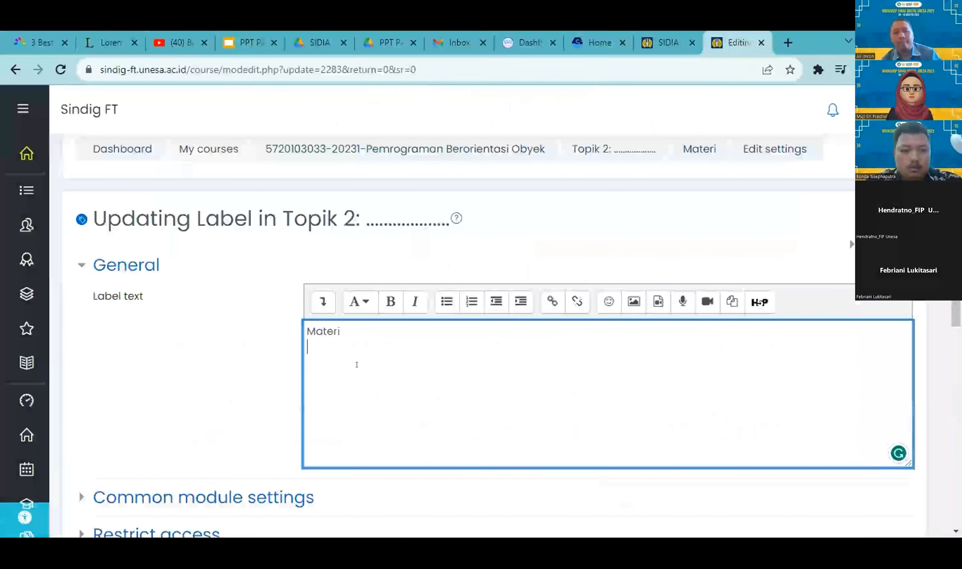
pyautogui.hotkey('ctrl', 'v')
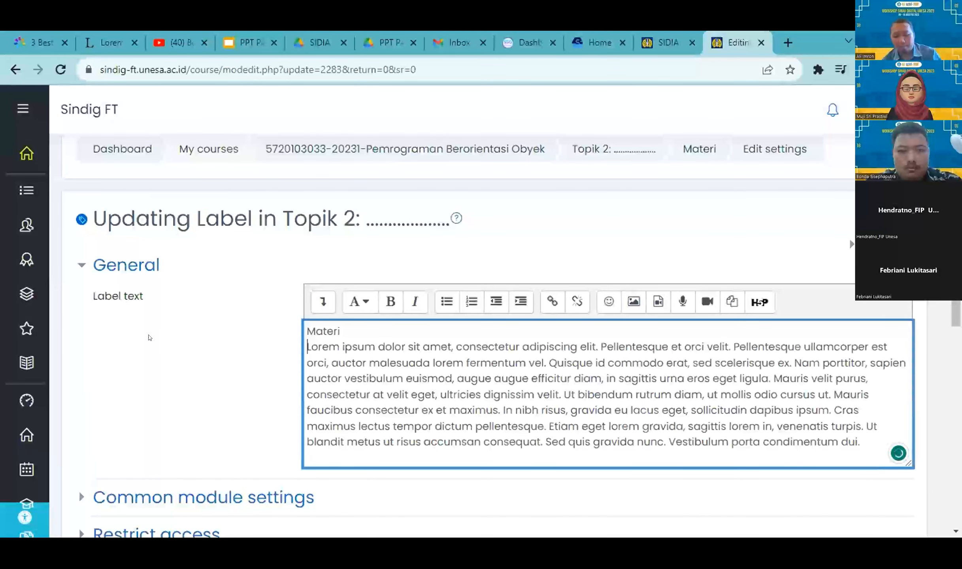
pyautogui.scroll(-6, 397, 416)
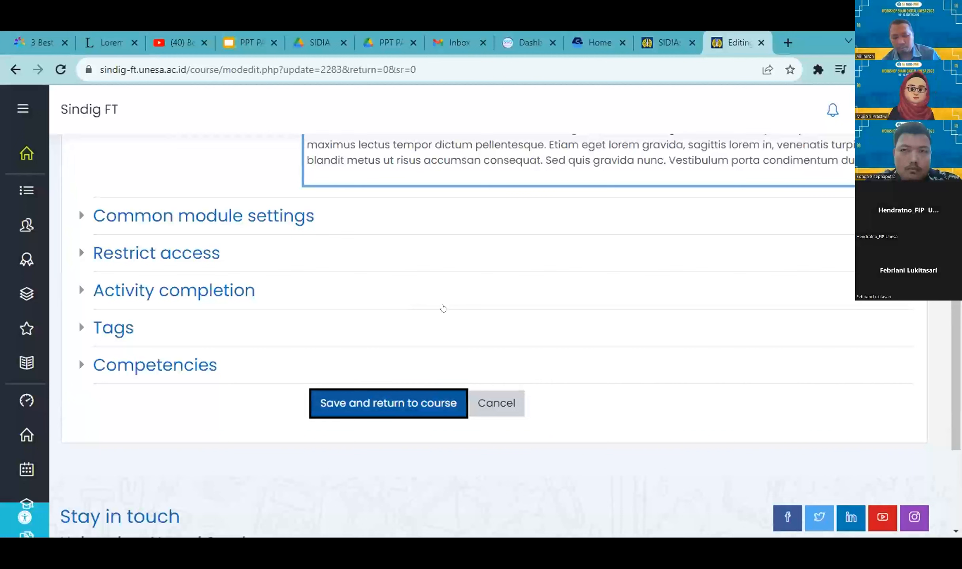
pyautogui.press('Return')
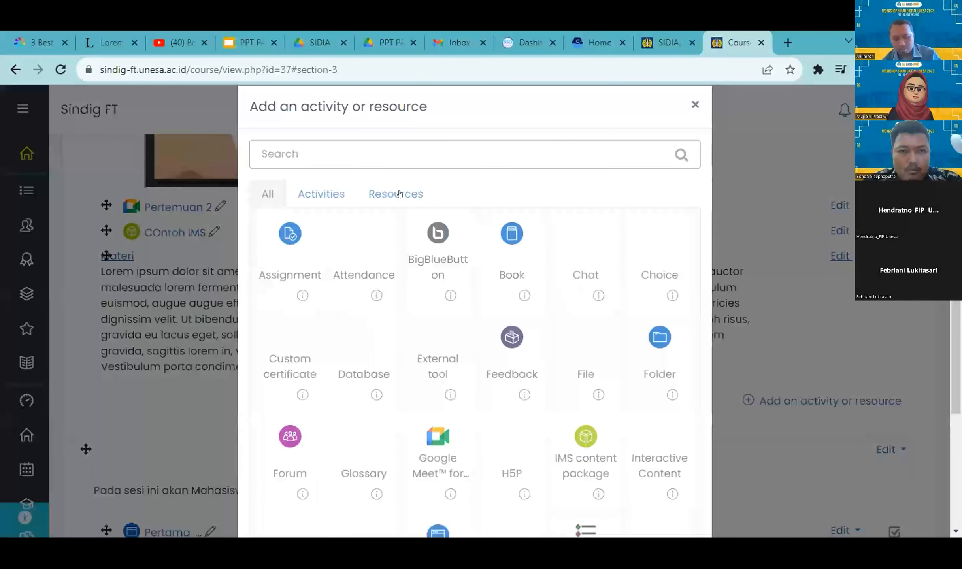
# Step: Add a new Page resource to Topik 2 and name it Penjelasan Tugas
pyautogui.click(396, 193)
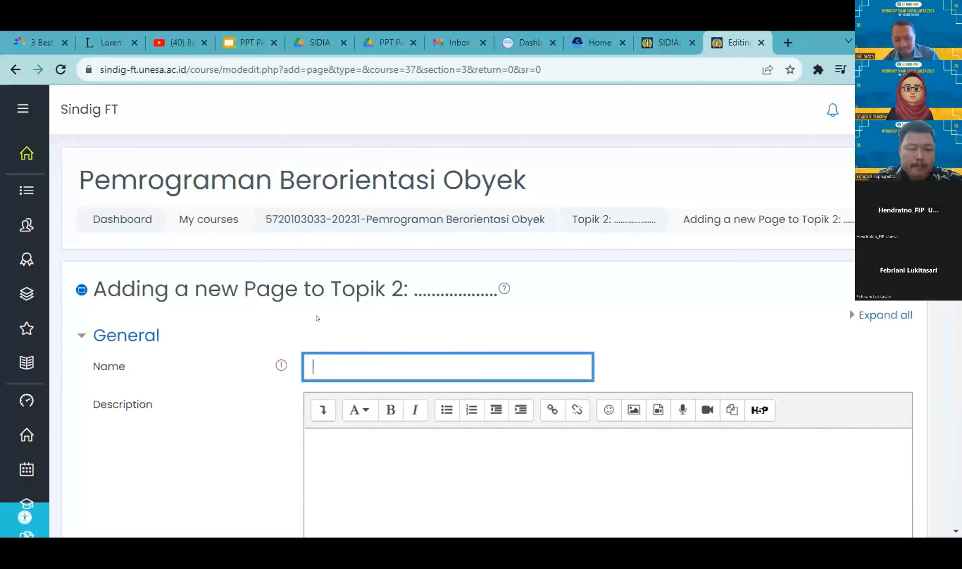
pyautogui.write('Penjelasan')
pyautogui.press('BackSpace')
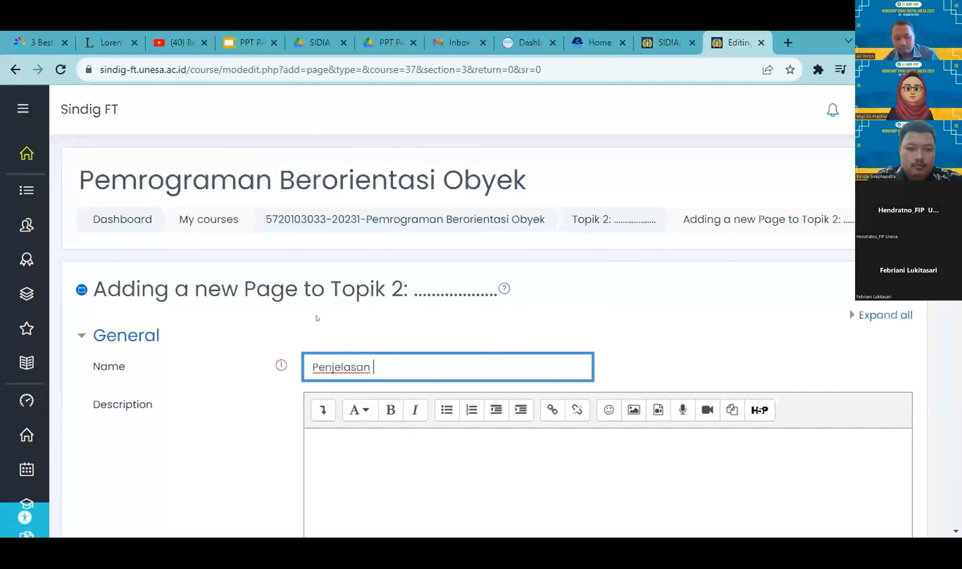
pyautogui.write('Tugas')
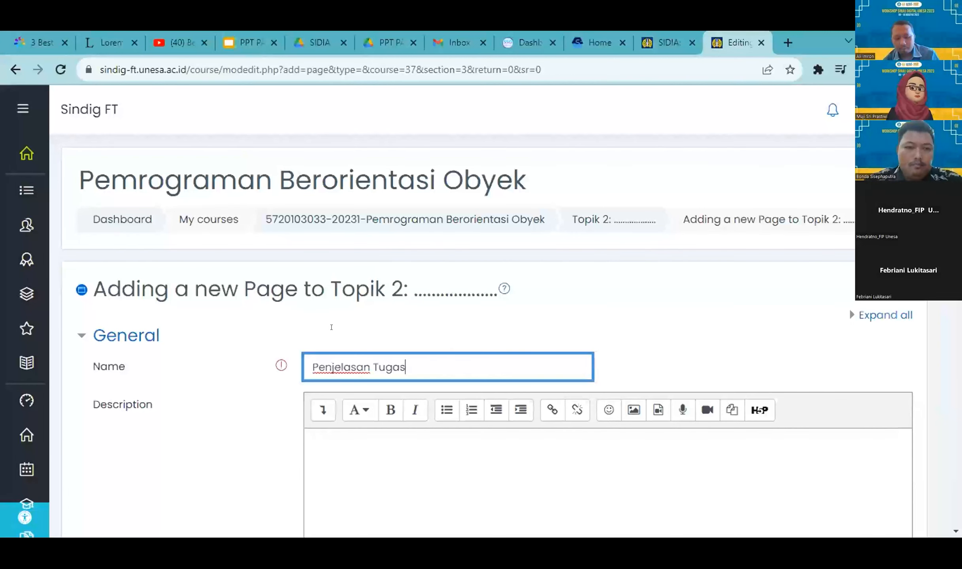
# Step: Paste the copied first Lorem Ipsum paragraph as the page's description and enable displaying the description on the course page
pyautogui.click(376, 454)
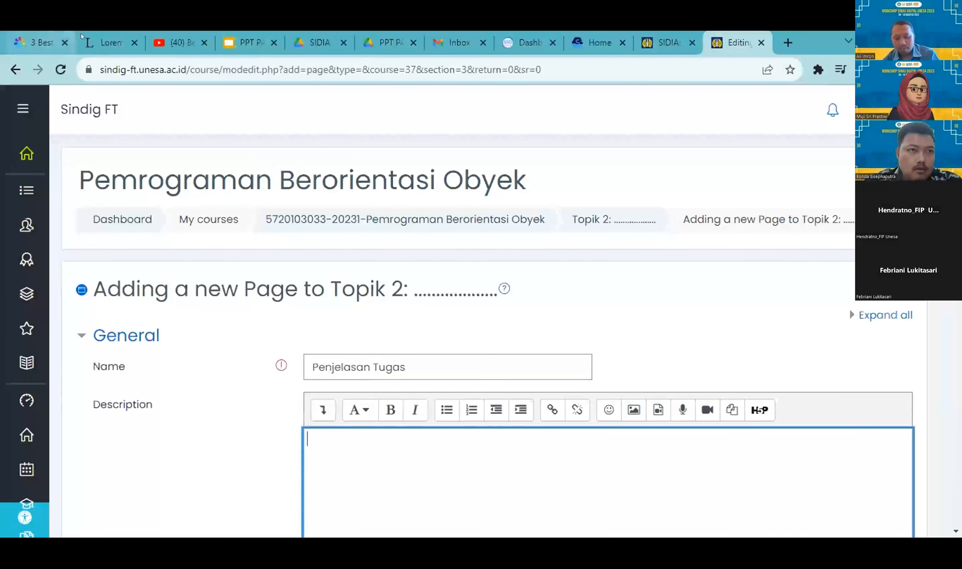
pyautogui.click(105, 42)
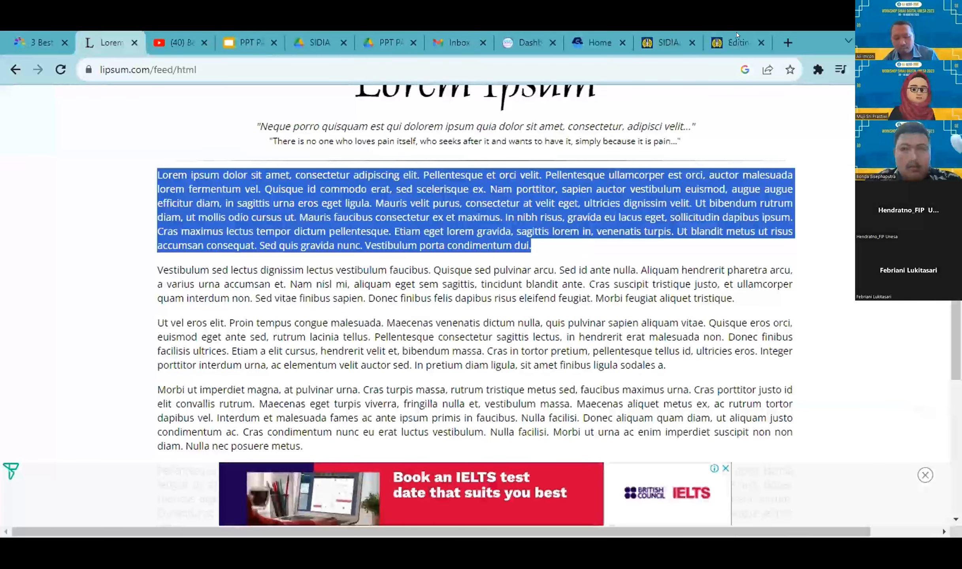
pyautogui.click(735, 43)
pyautogui.hotkey('ctrl', 'v')
pyautogui.scroll(-6, 207, 431)
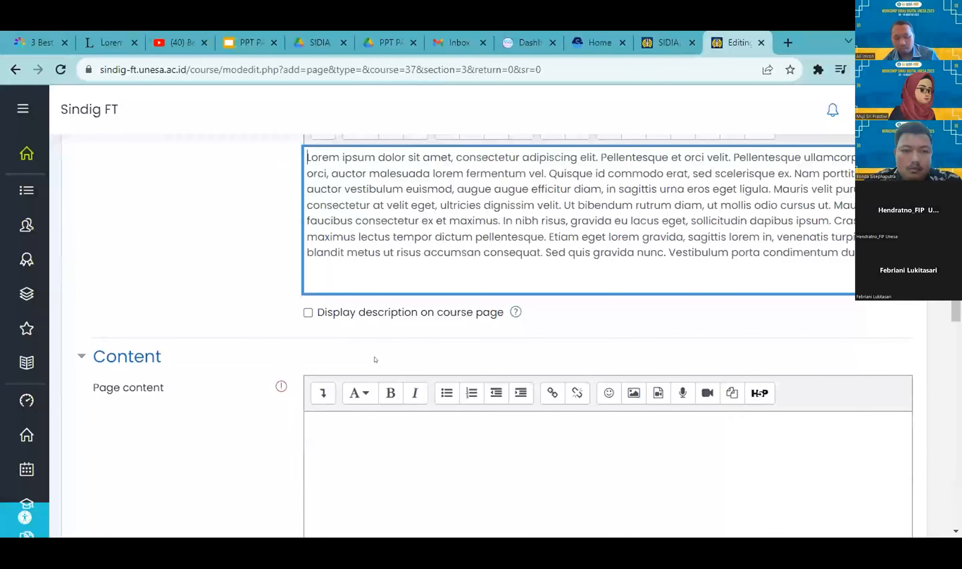
pyautogui.scroll(-9, 375, 360)
pyautogui.scroll(5, 427, 399)
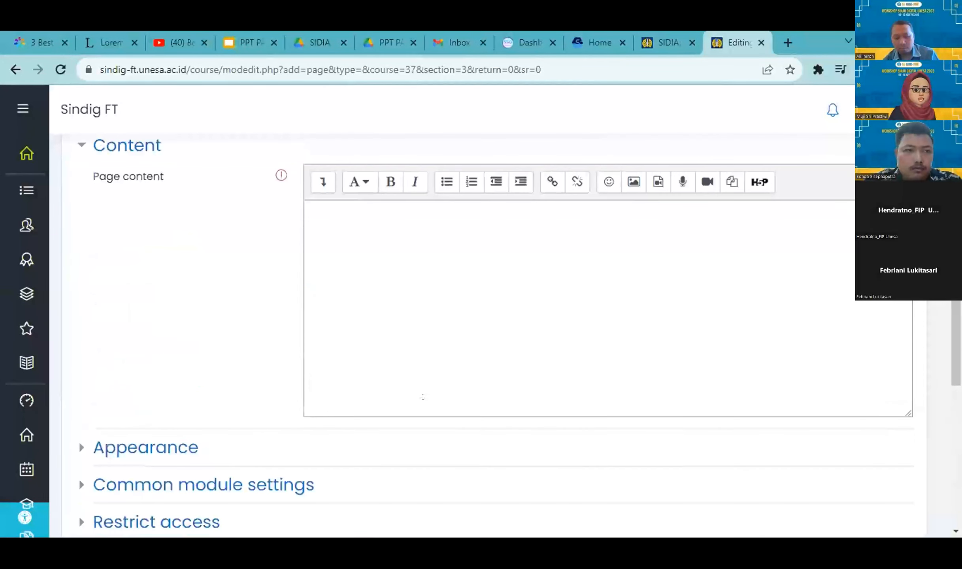
pyautogui.scroll(8, 423, 396)
pyautogui.scroll(-2, 138, 281)
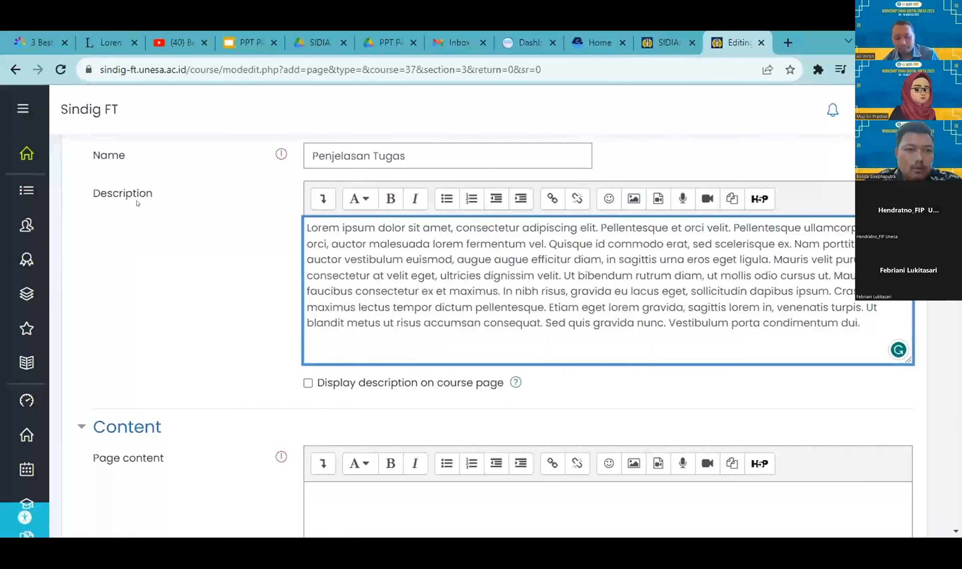
pyautogui.scroll(-2, 231, 409)
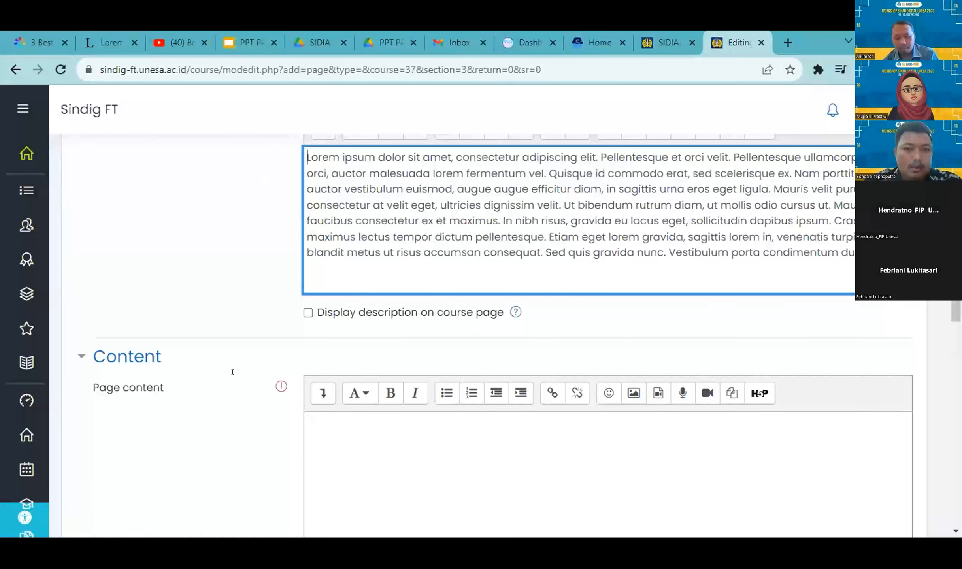
pyautogui.scroll(2, 469, 283)
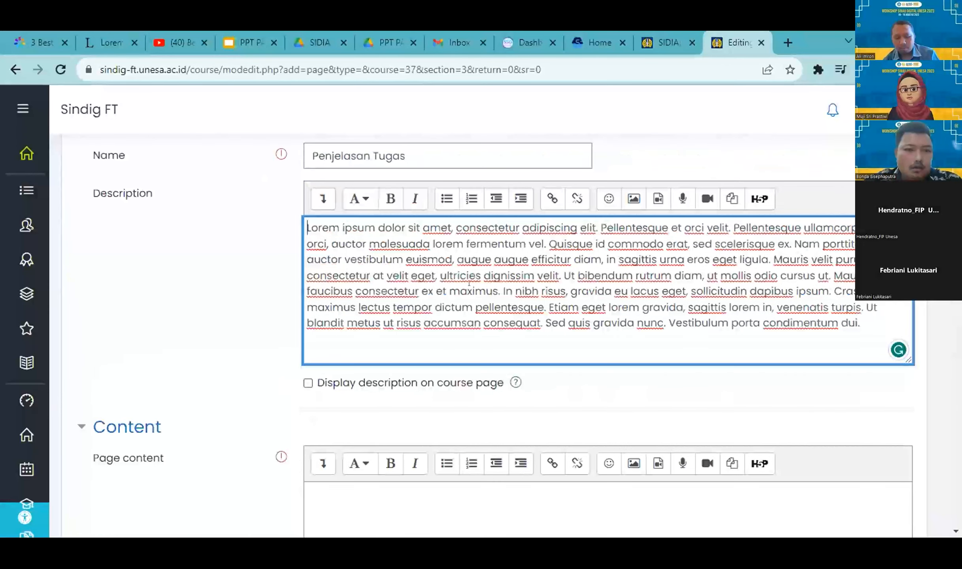
pyautogui.click(308, 383)
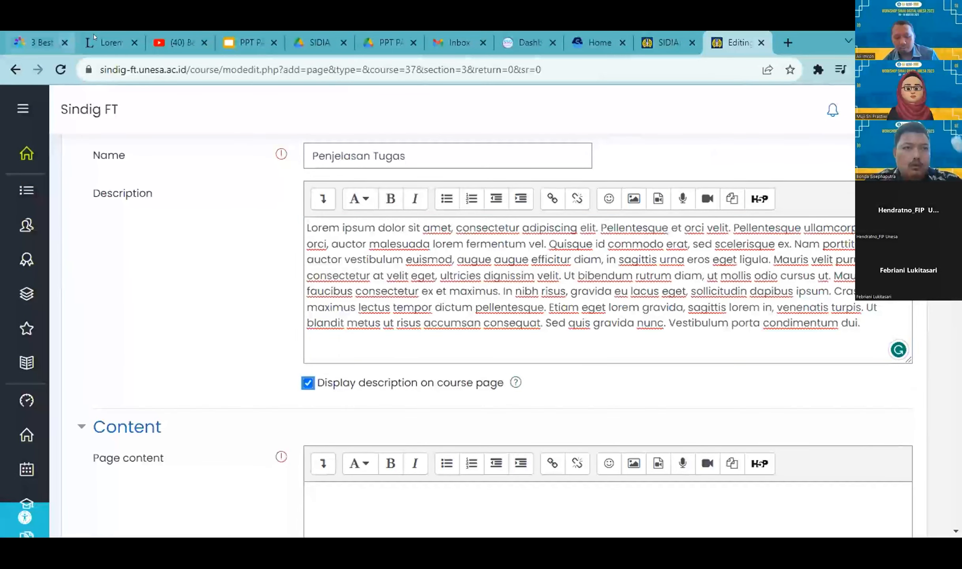
# Step: Copy the first four Lorem Ipsum paragraphs from lipsum.com into the page content, then save and return to the course
pyautogui.click(105, 46)
pyautogui.click(203, 259)
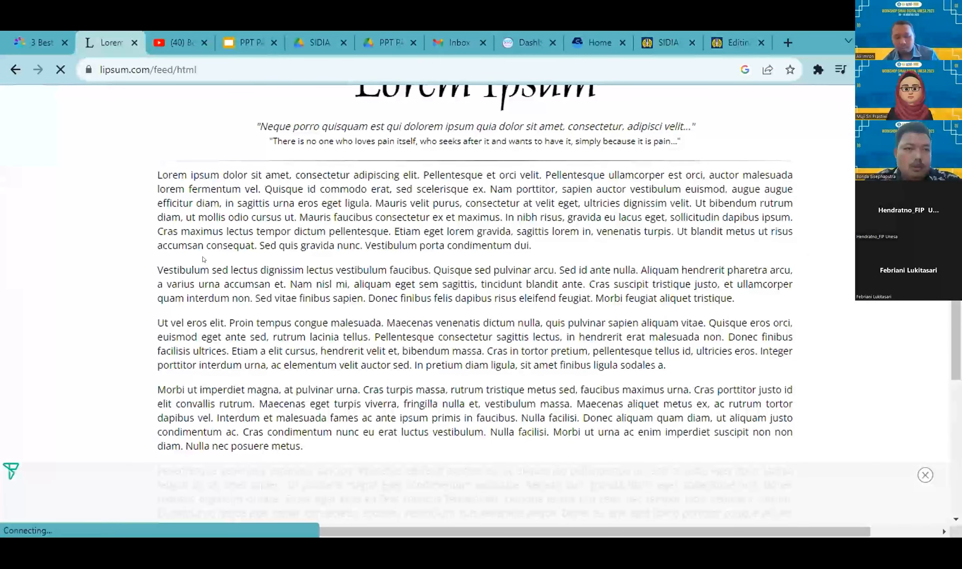
pyautogui.moveTo(318, 442); pyautogui.dragTo(158, 174)
pyautogui.hotkey('ctrl', 'c')
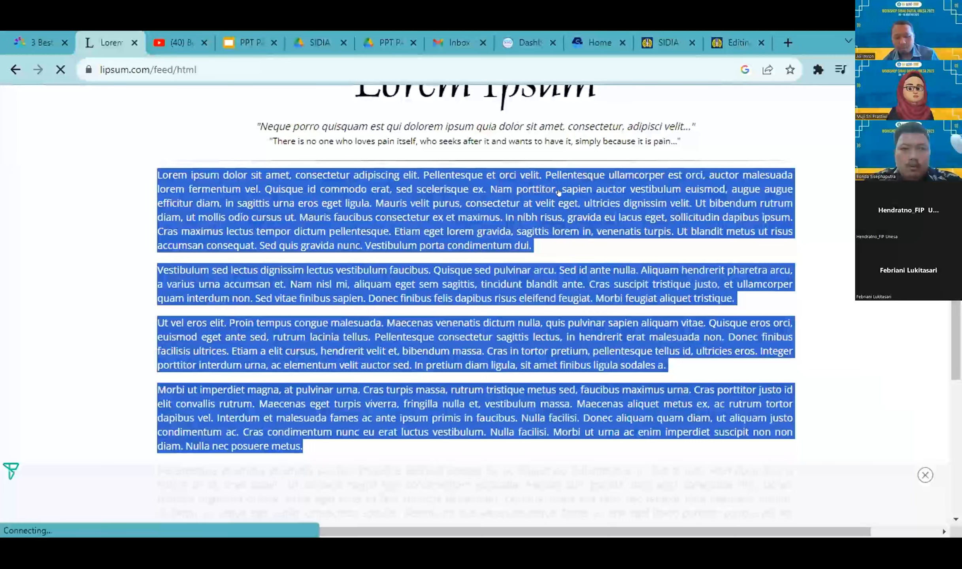
pyautogui.click(738, 43)
pyautogui.click(367, 316)
pyautogui.hotkey('ctrl', 'v')
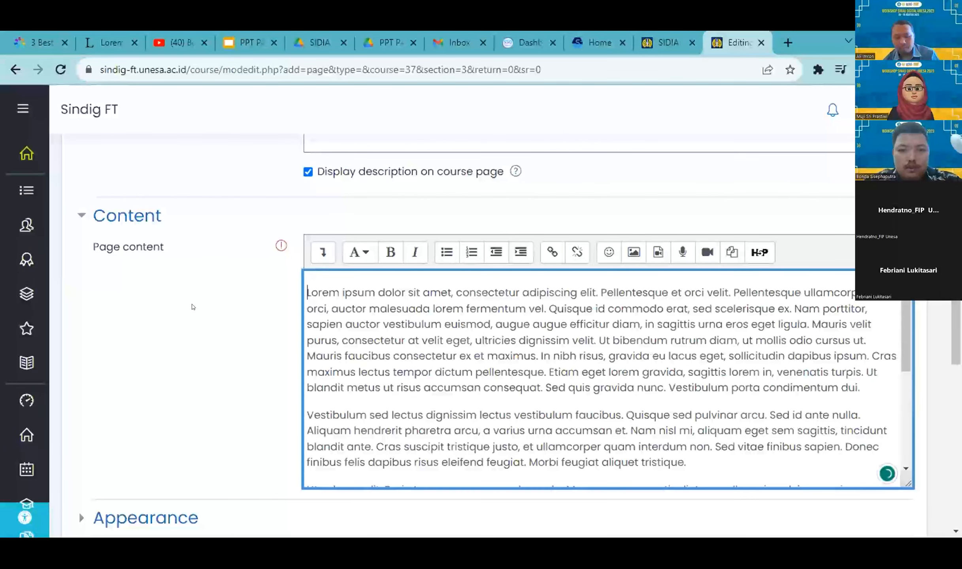
pyautogui.scroll(-8, 318, 329)
pyautogui.scroll(-3, 350, 329)
pyautogui.click(354, 319)
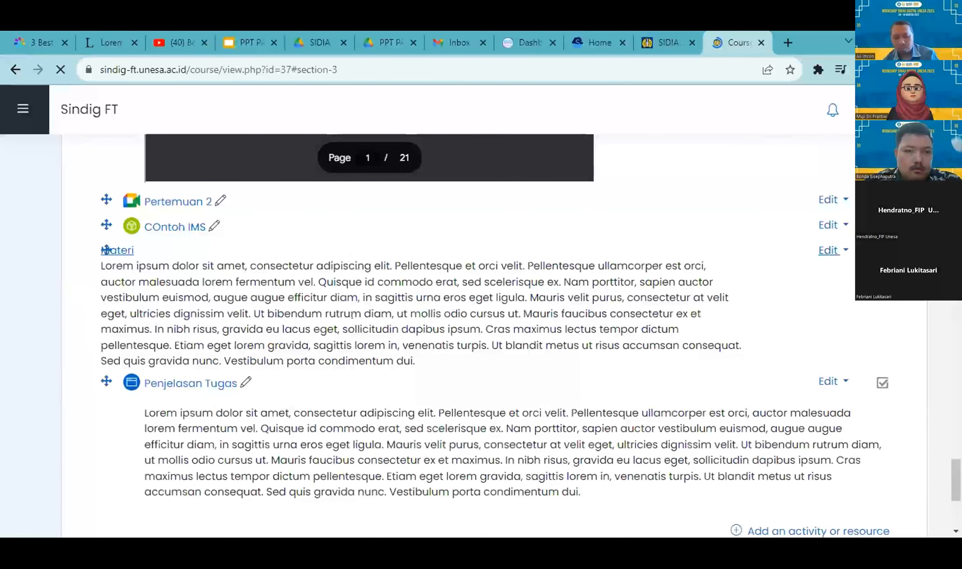
# Step: Open the Penjelasan Tugas page, examine its content, and return to Topik 2 on the course page
pyautogui.scroll(-2, 116, 393)
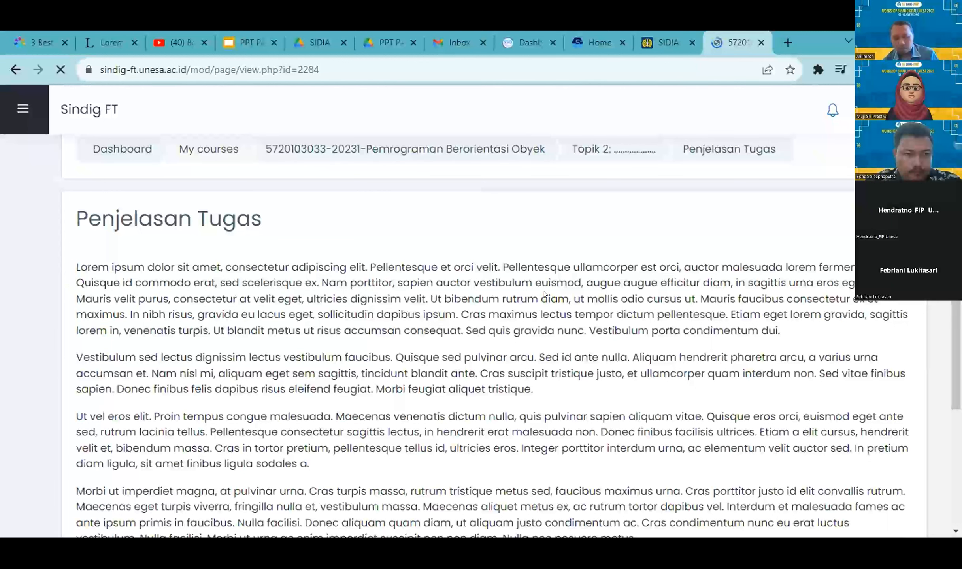
pyautogui.hotkey('alt', 'Left')
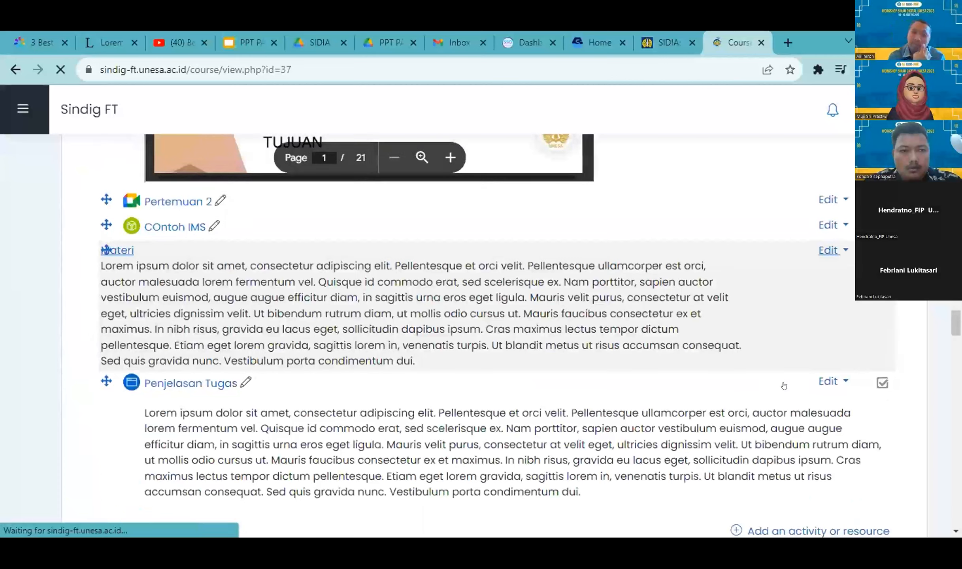
pyautogui.scroll(-3, 788, 387)
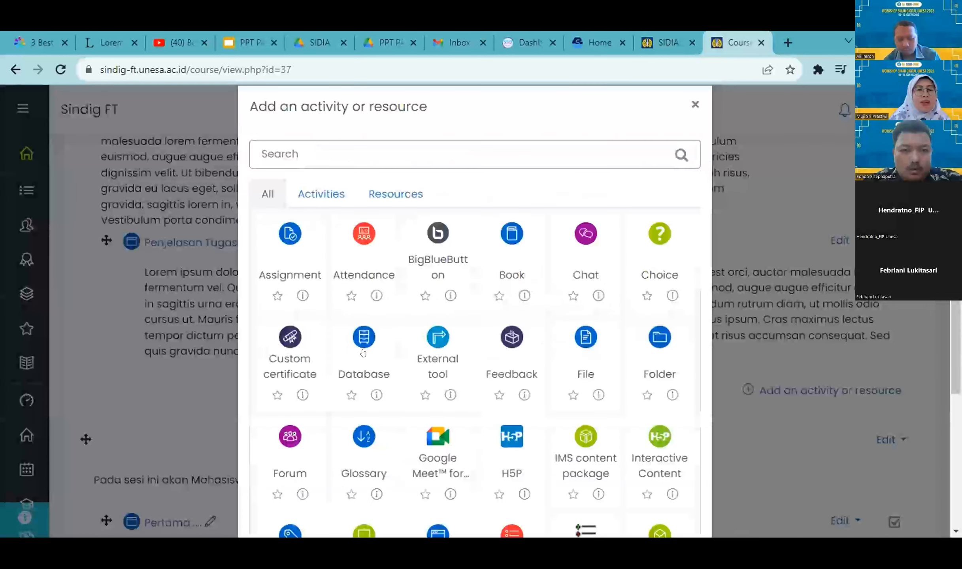
# Step: Add a new URL resource to Topik 2 and name it Video Tutorial
pyautogui.click(396, 194)
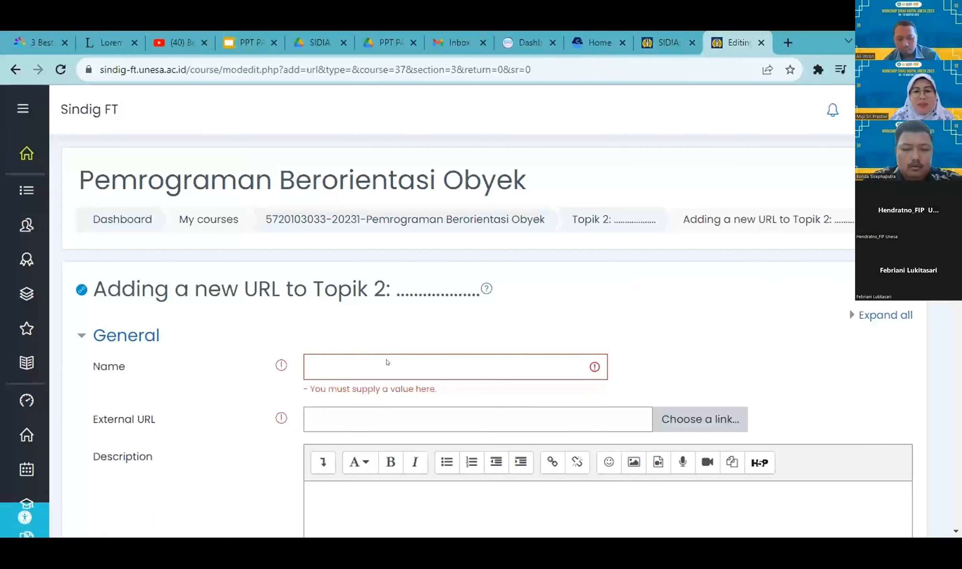
pyautogui.scroll(-8, 387, 362)
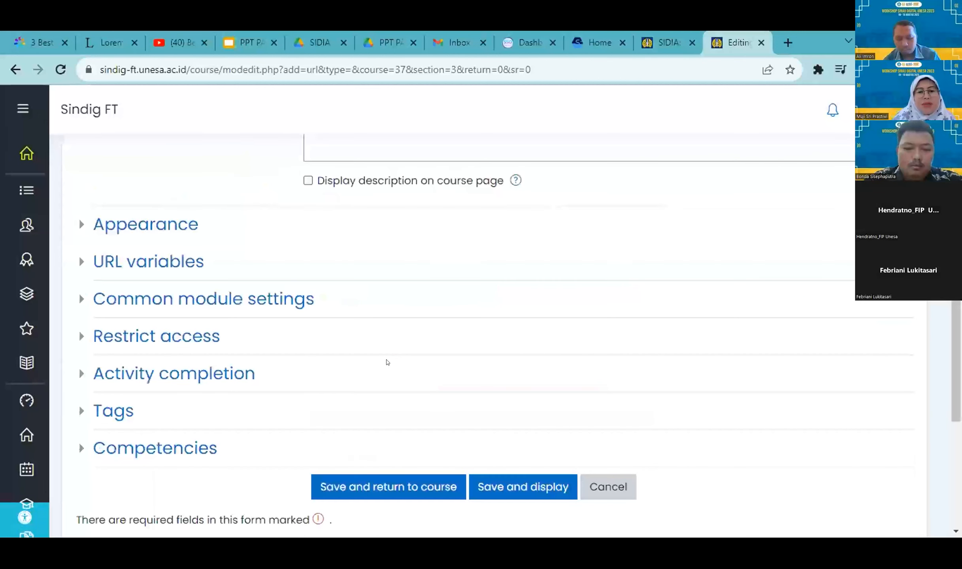
pyautogui.scroll(5, 368, 328)
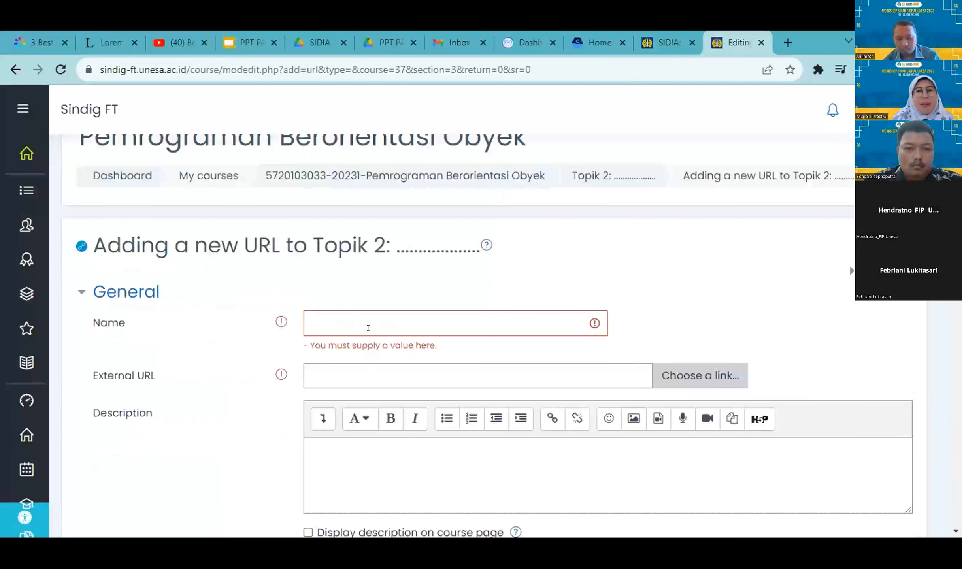
pyautogui.click(368, 328)
pyautogui.write('Video Tutorial')
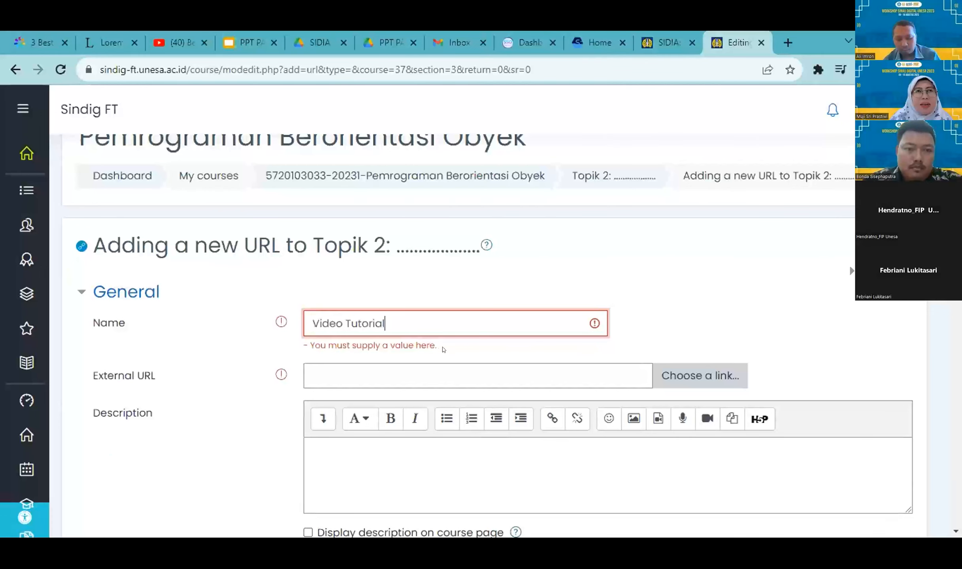
# Step: Copy the web address of the YouTube video "Belajar Java [OOP] - 01 - Pendahuluan" into the resource's external URL
pyautogui.click(178, 42)
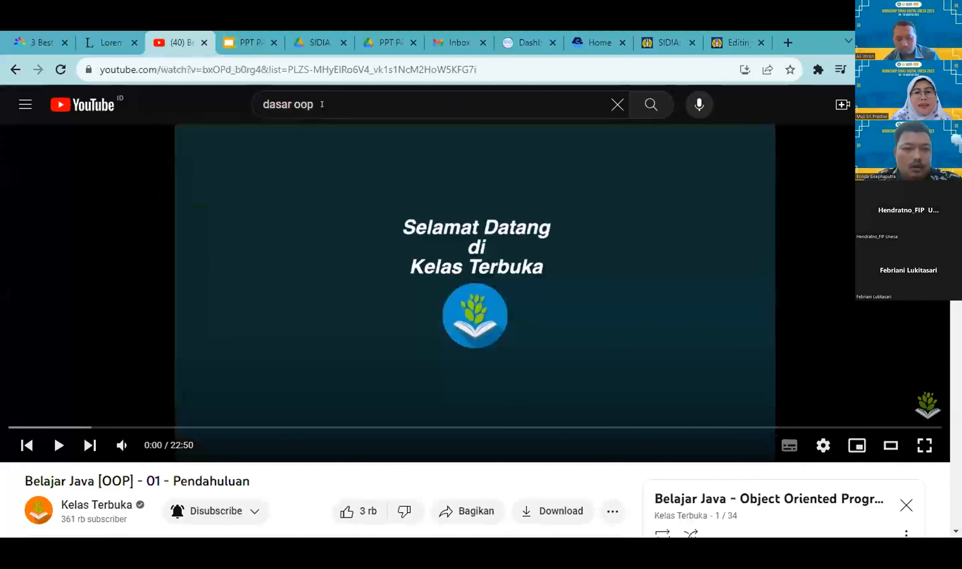
pyautogui.click(500, 68)
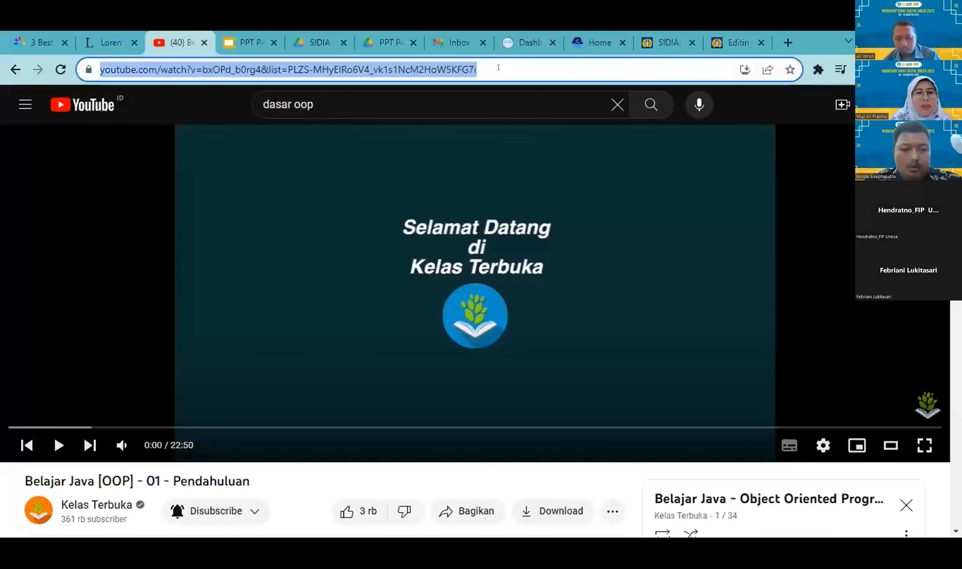
pyautogui.click(735, 43)
pyautogui.click(322, 360)
pyautogui.write('https://www.youtube.com/watch?v=bxOPd_b0rg4&list=PLZS-MHyElRo6V4_vk1s1NcM2HoW5KFG7i')
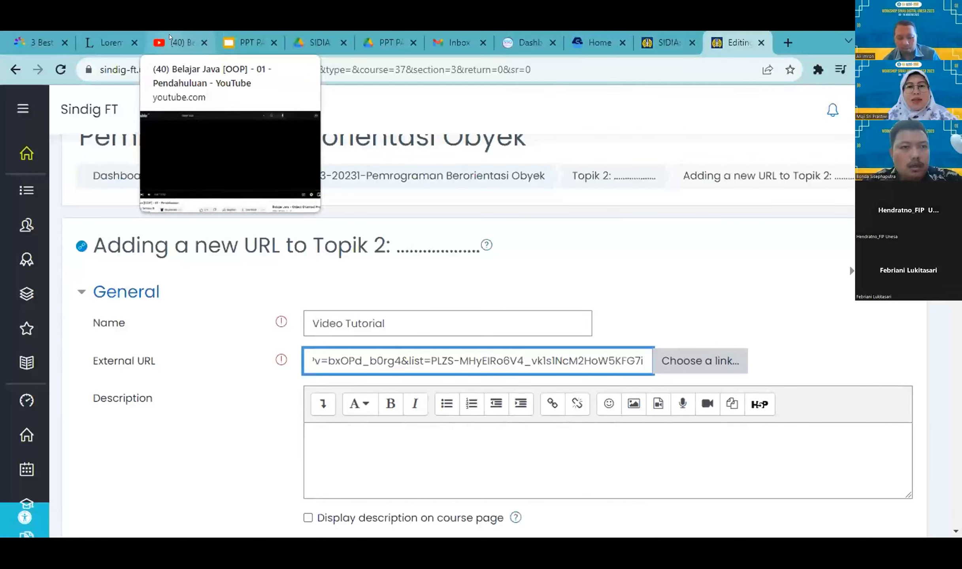
# Step: Switch back to YouTube and copy the iframe embed code of the "Belajar Java [OOP] - 01 - Pendahuluan" video
pyautogui.click(180, 43)
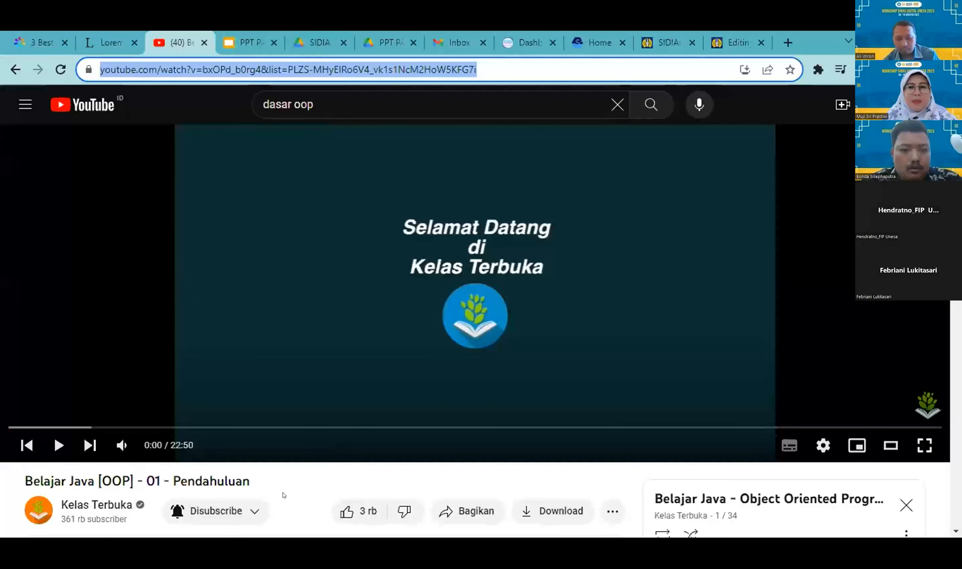
pyautogui.click(306, 475)
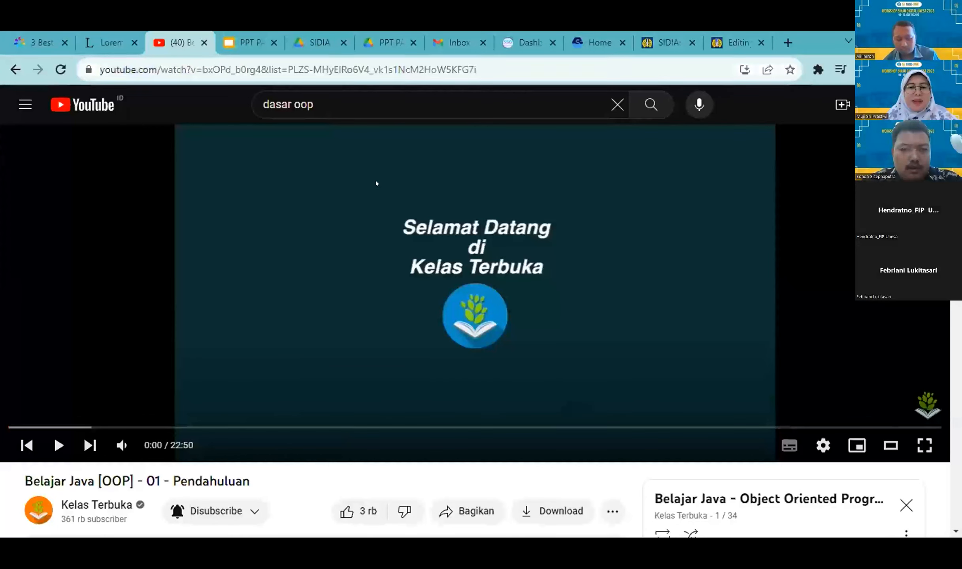
pyautogui.scroll(-3, 419, 430)
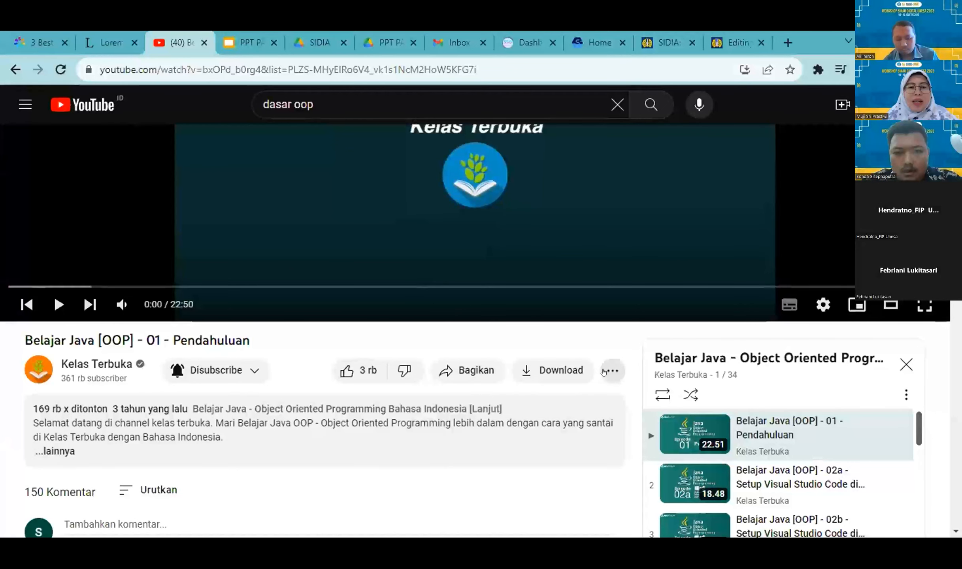
pyautogui.click(608, 372)
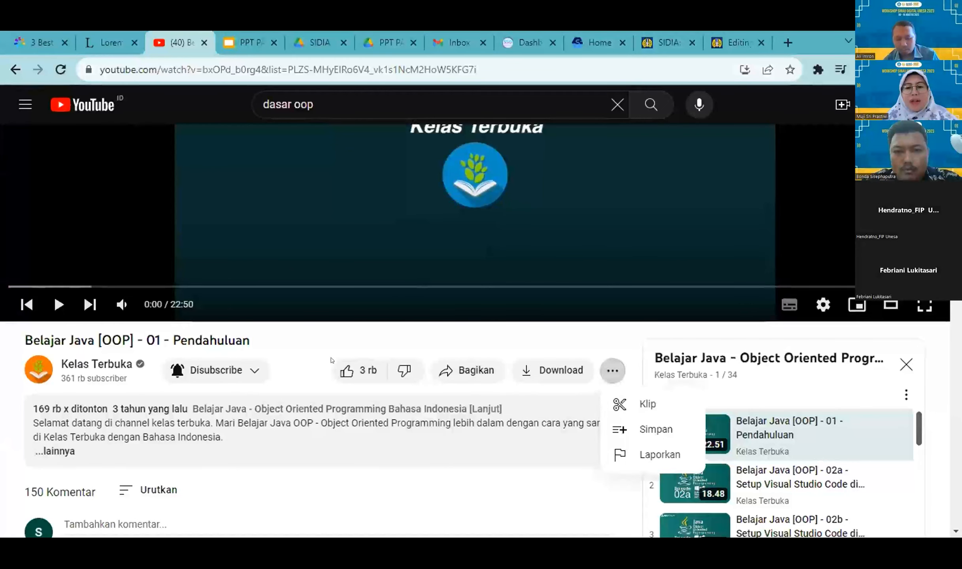
pyautogui.click(457, 368)
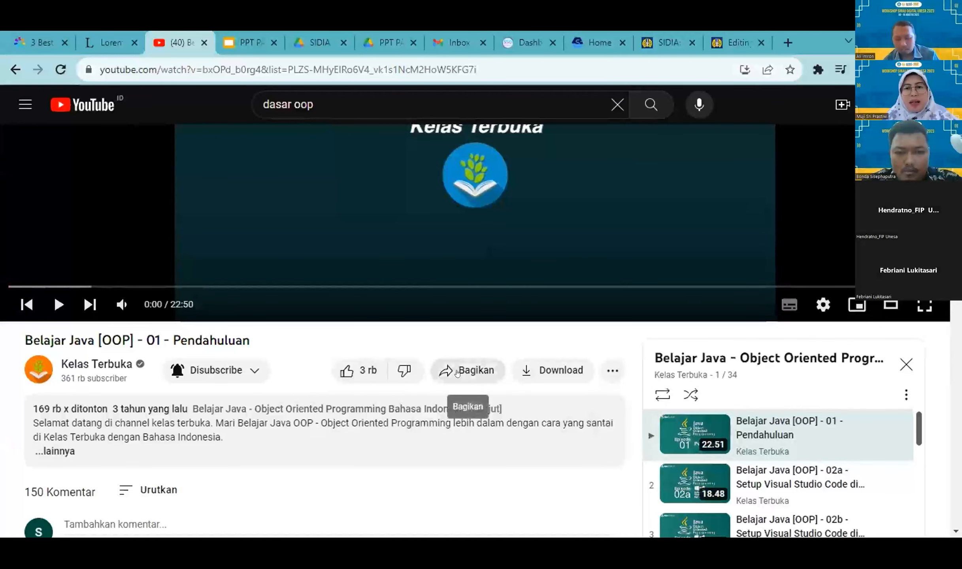
pyautogui.click(458, 371)
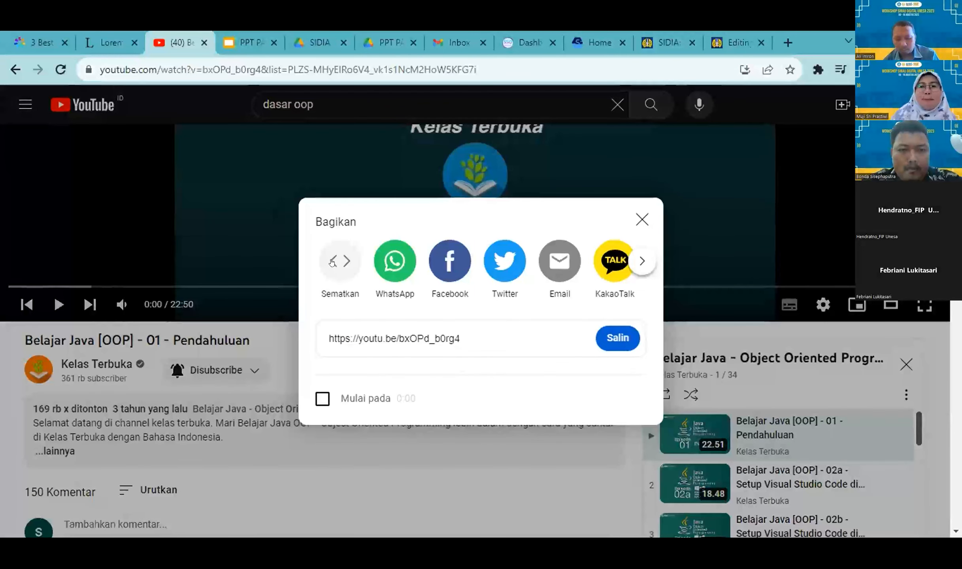
pyautogui.click(332, 262)
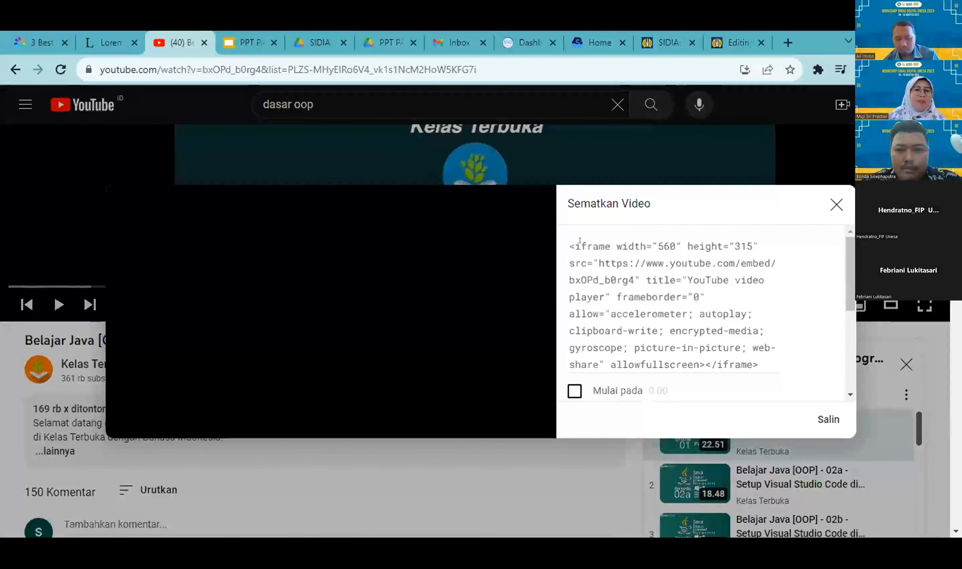
pyautogui.moveTo(570, 243); pyautogui.dragTo(801, 361)
pyautogui.hotkey('ctrl', 'c')
pyautogui.click(828, 419)
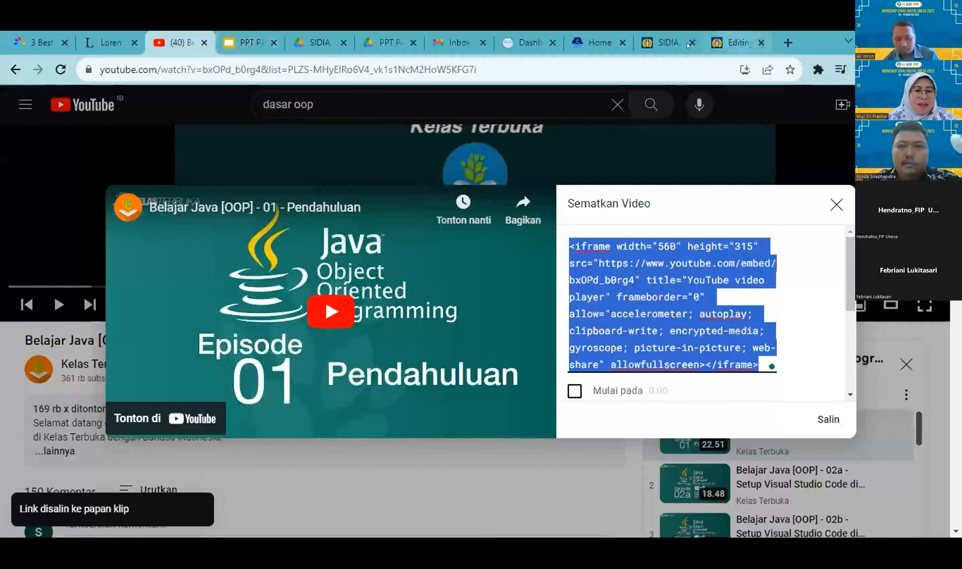
# Step: Replace the HTML source of the Video Tutorial description with the copied YouTube iframe embed code
pyautogui.click(737, 39)
pyautogui.scroll(-3, 376, 294)
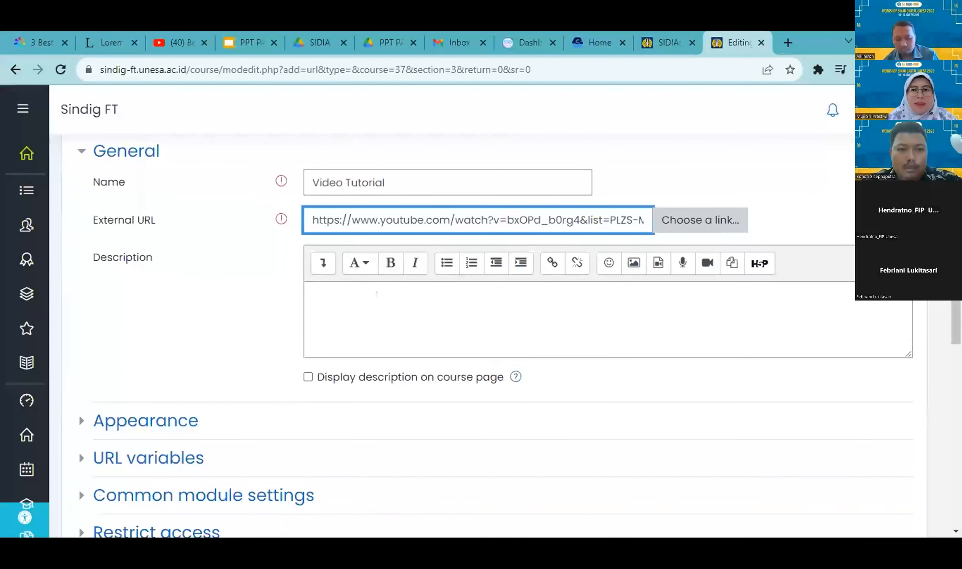
pyautogui.click(376, 294)
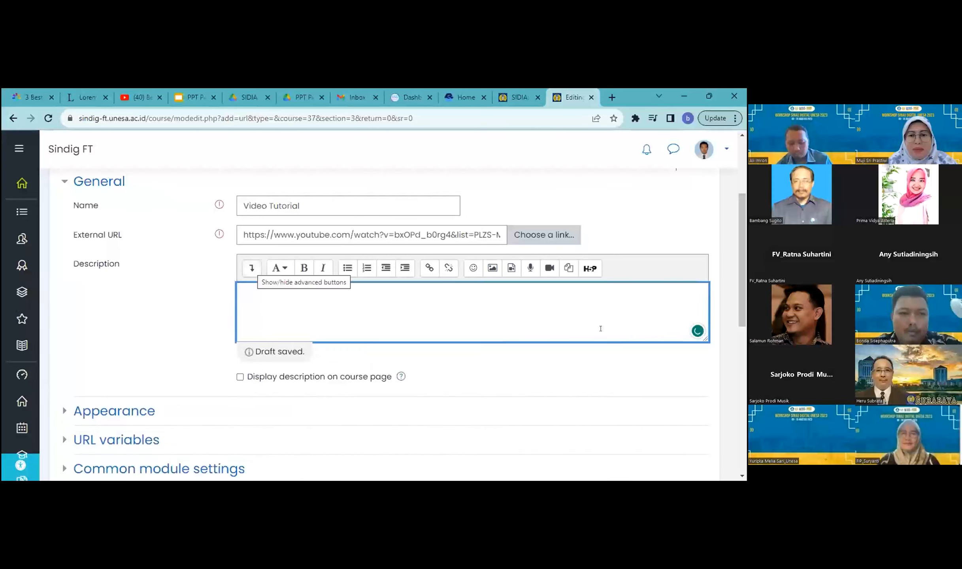
pyautogui.click(322, 263)
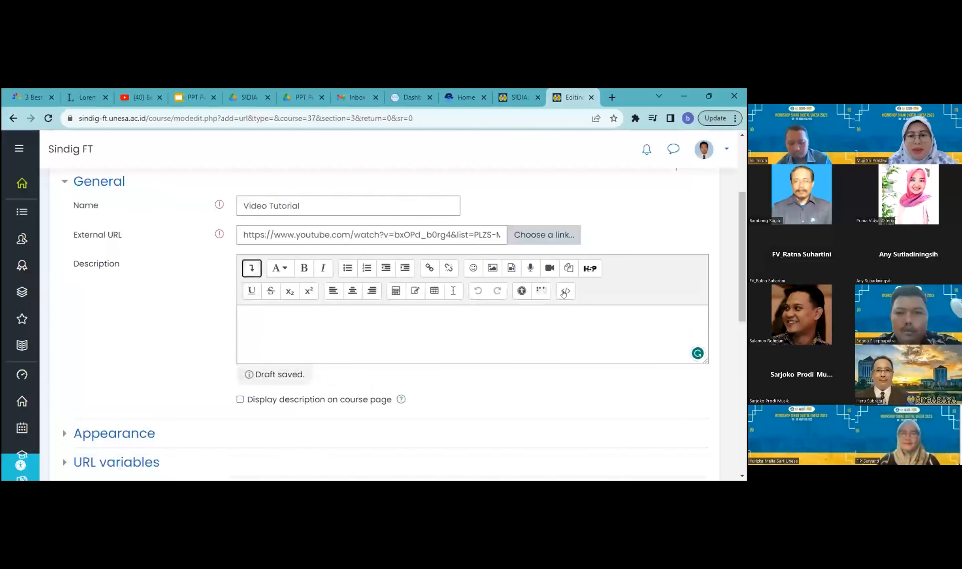
pyautogui.click(566, 291)
pyautogui.hotkey('ctrl', 'a')
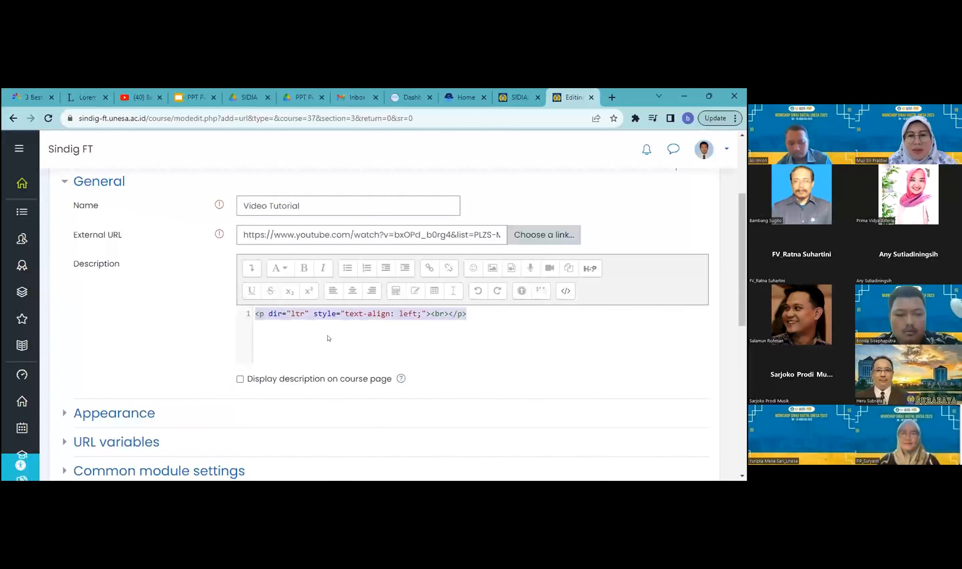
pyautogui.hotkey('ctrl', 'v')
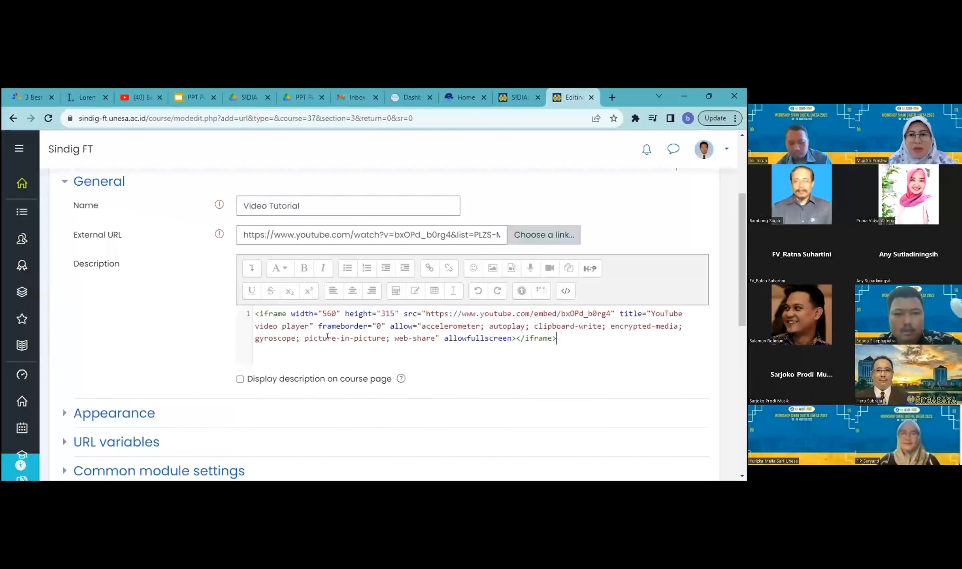
# Step: Enable displaying the description on the course page, then save the URL resource and return to the course
pyautogui.click(240, 380)
pyautogui.scroll(-5, 189, 329)
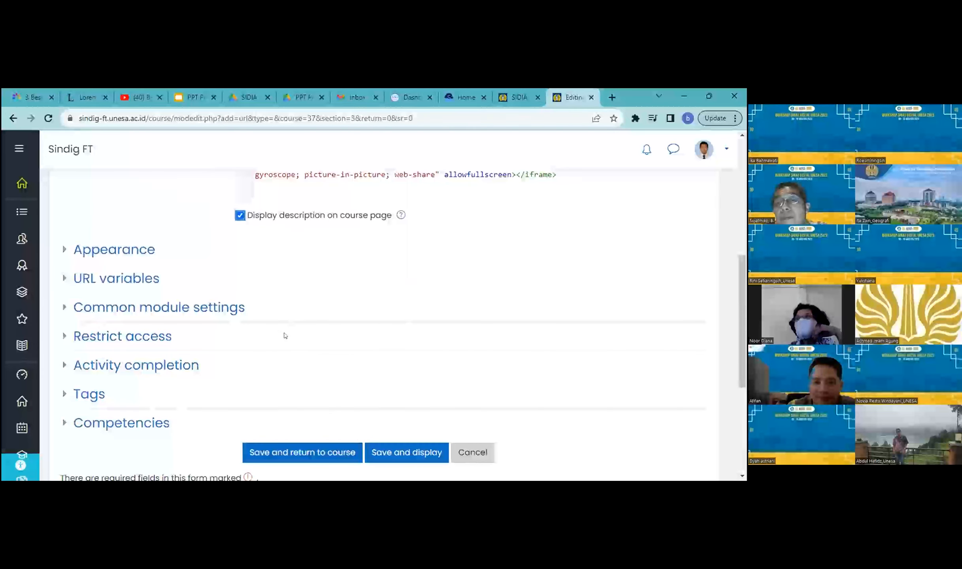
pyautogui.click(314, 399)
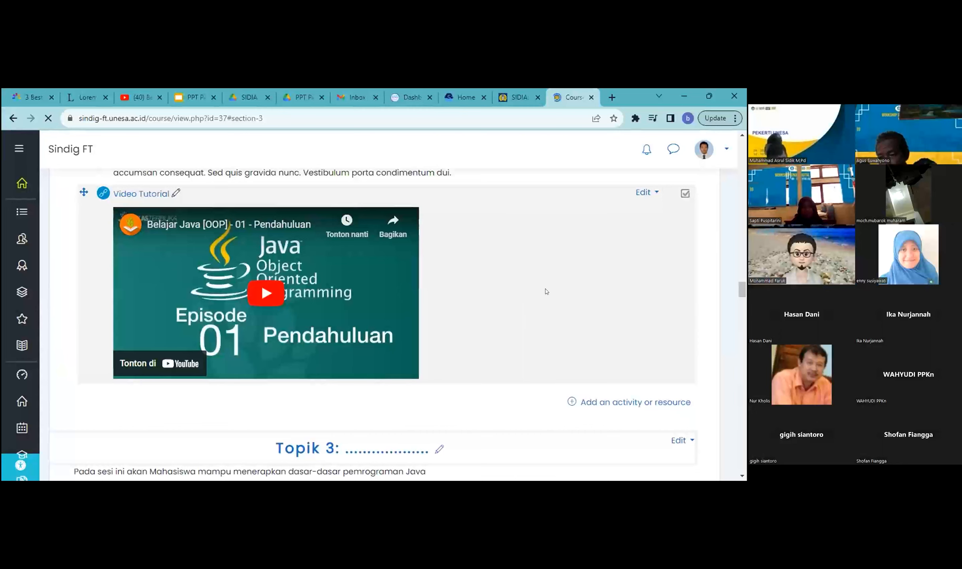
# Step: Examine the embedded Video Tutorial and the other resources added to Topik 2 on the course page
pyautogui.scroll(1, 486, 305)
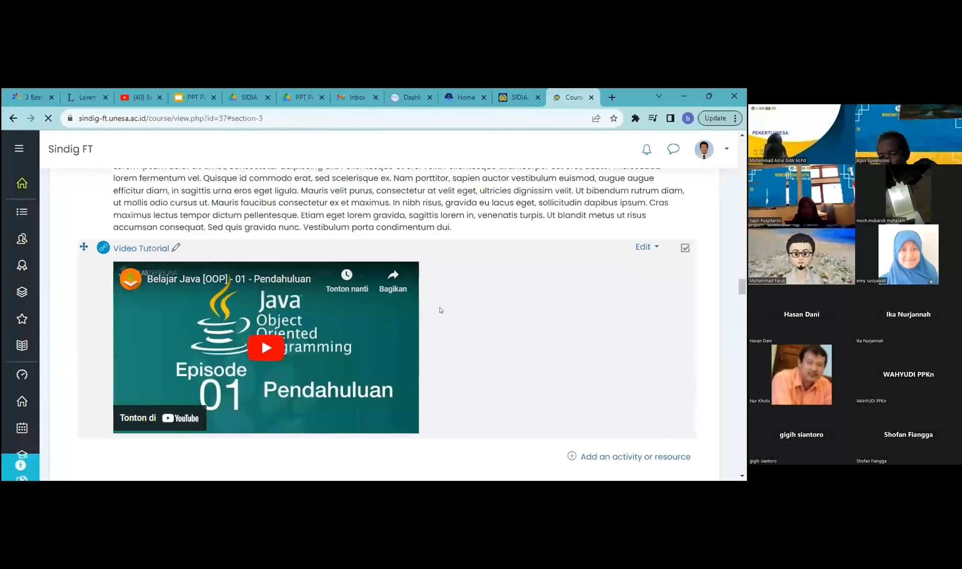
pyautogui.scroll(2, 449, 319)
pyautogui.scroll(-2, 221, 330)
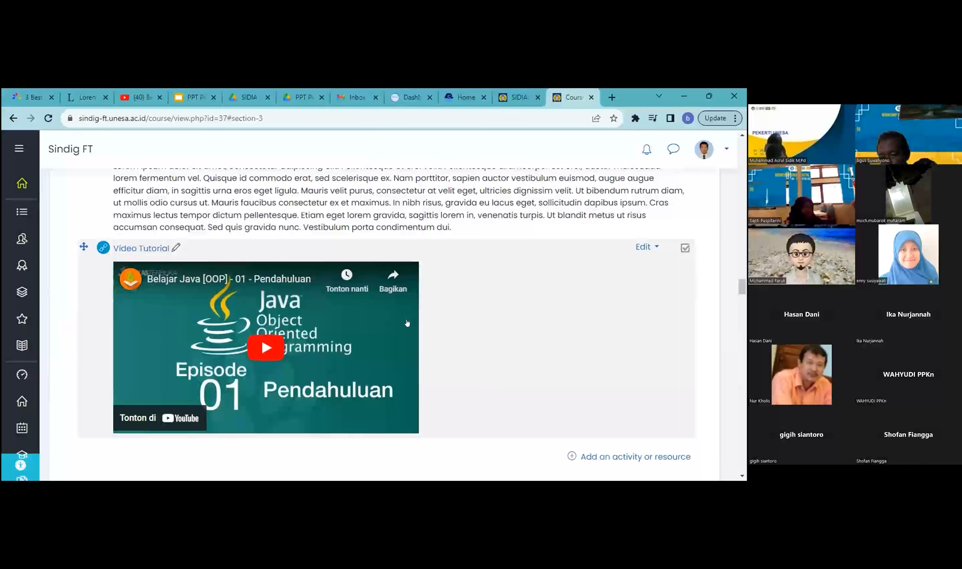
pyautogui.scroll(1, 408, 333)
pyautogui.scroll(-10, 408, 333)
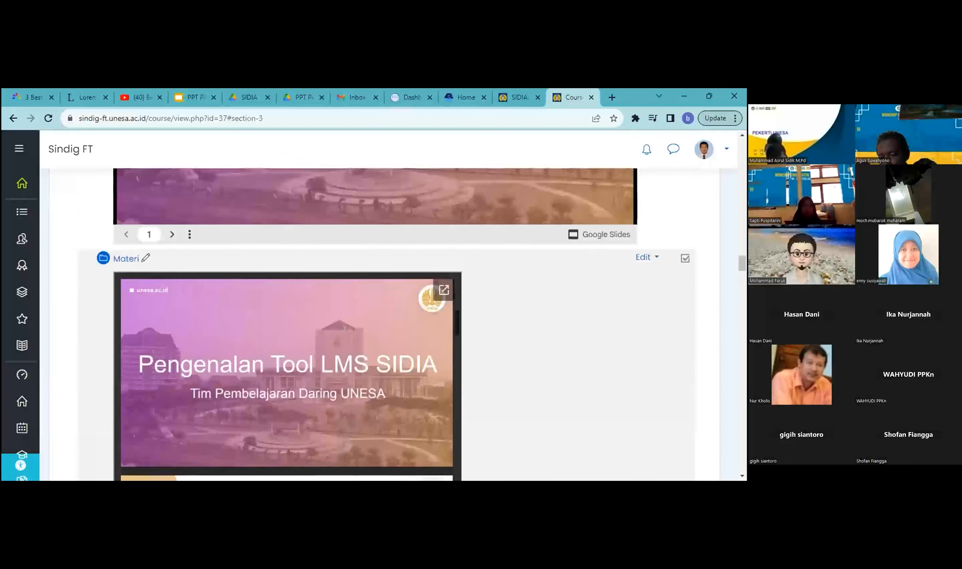
pyautogui.scroll(5, 345, 330)
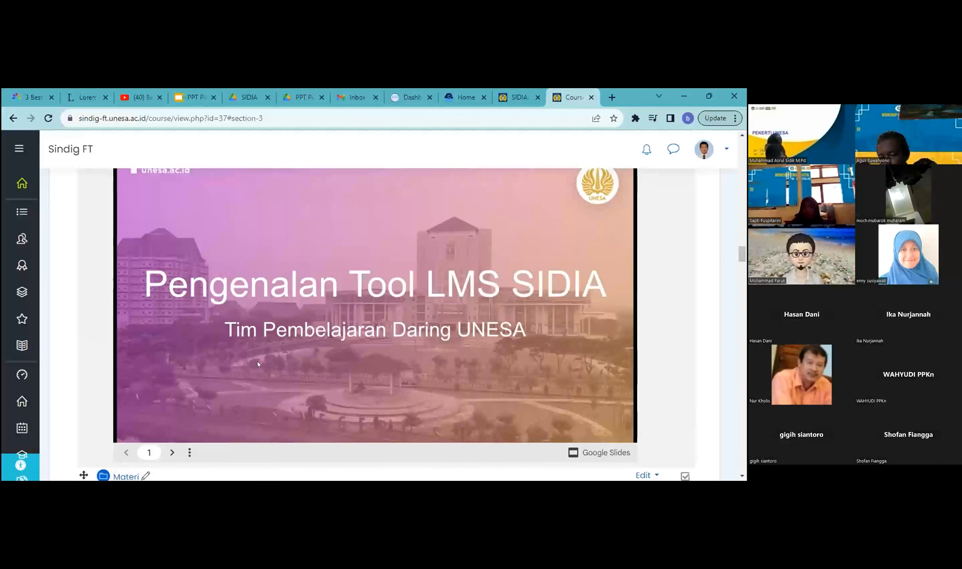
pyautogui.scroll(1, 387, 342)
pyautogui.scroll(-6, 387, 342)
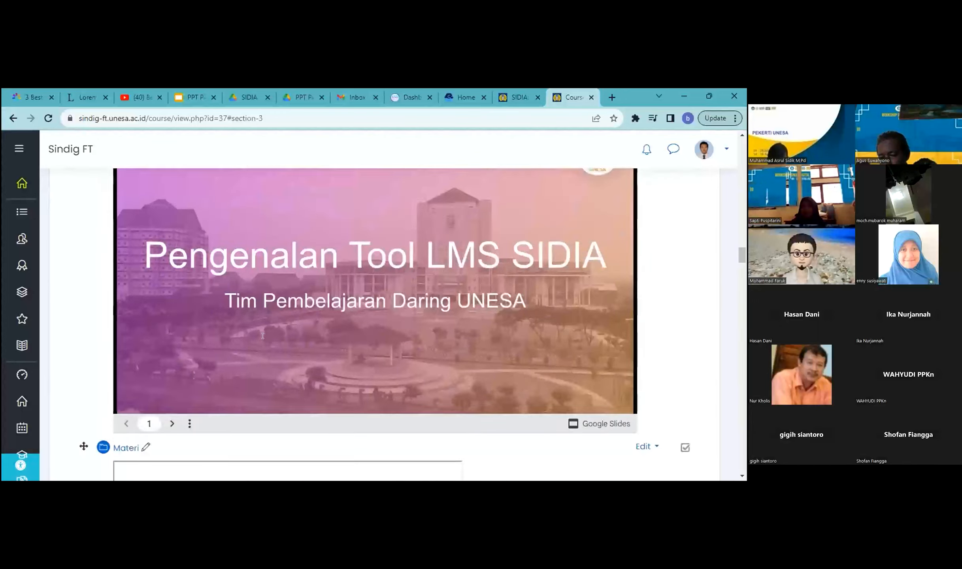
pyautogui.scroll(-5, 279, 380)
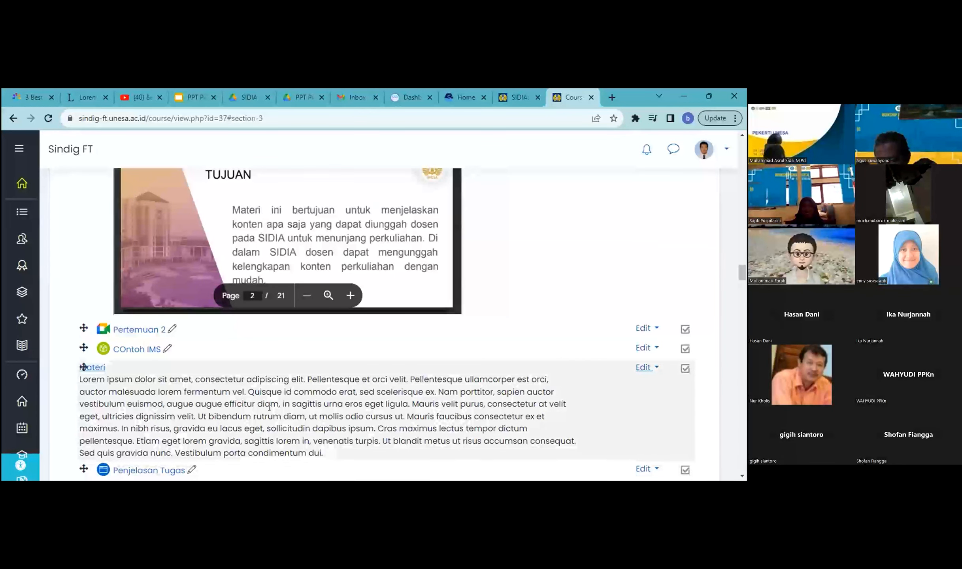
pyautogui.scroll(-6, 270, 408)
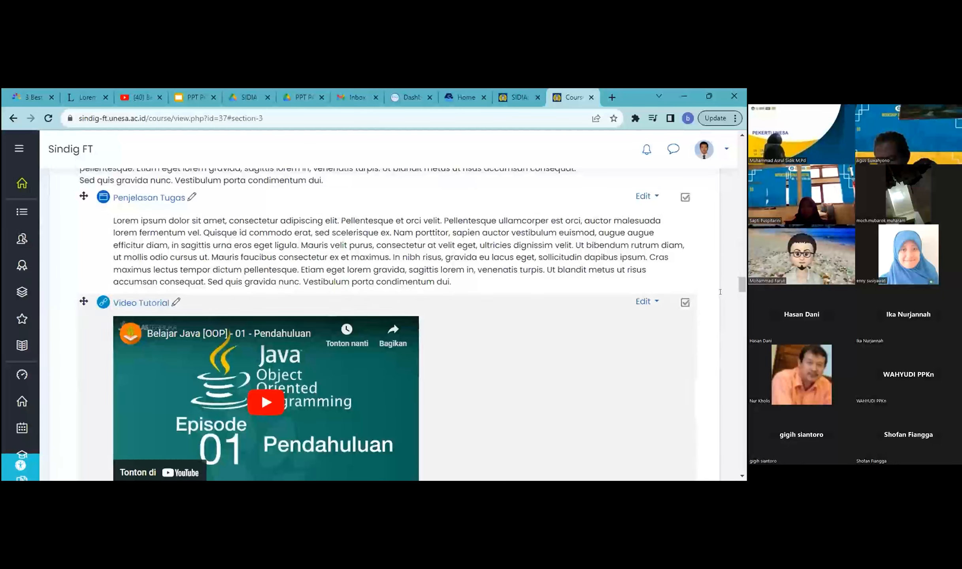